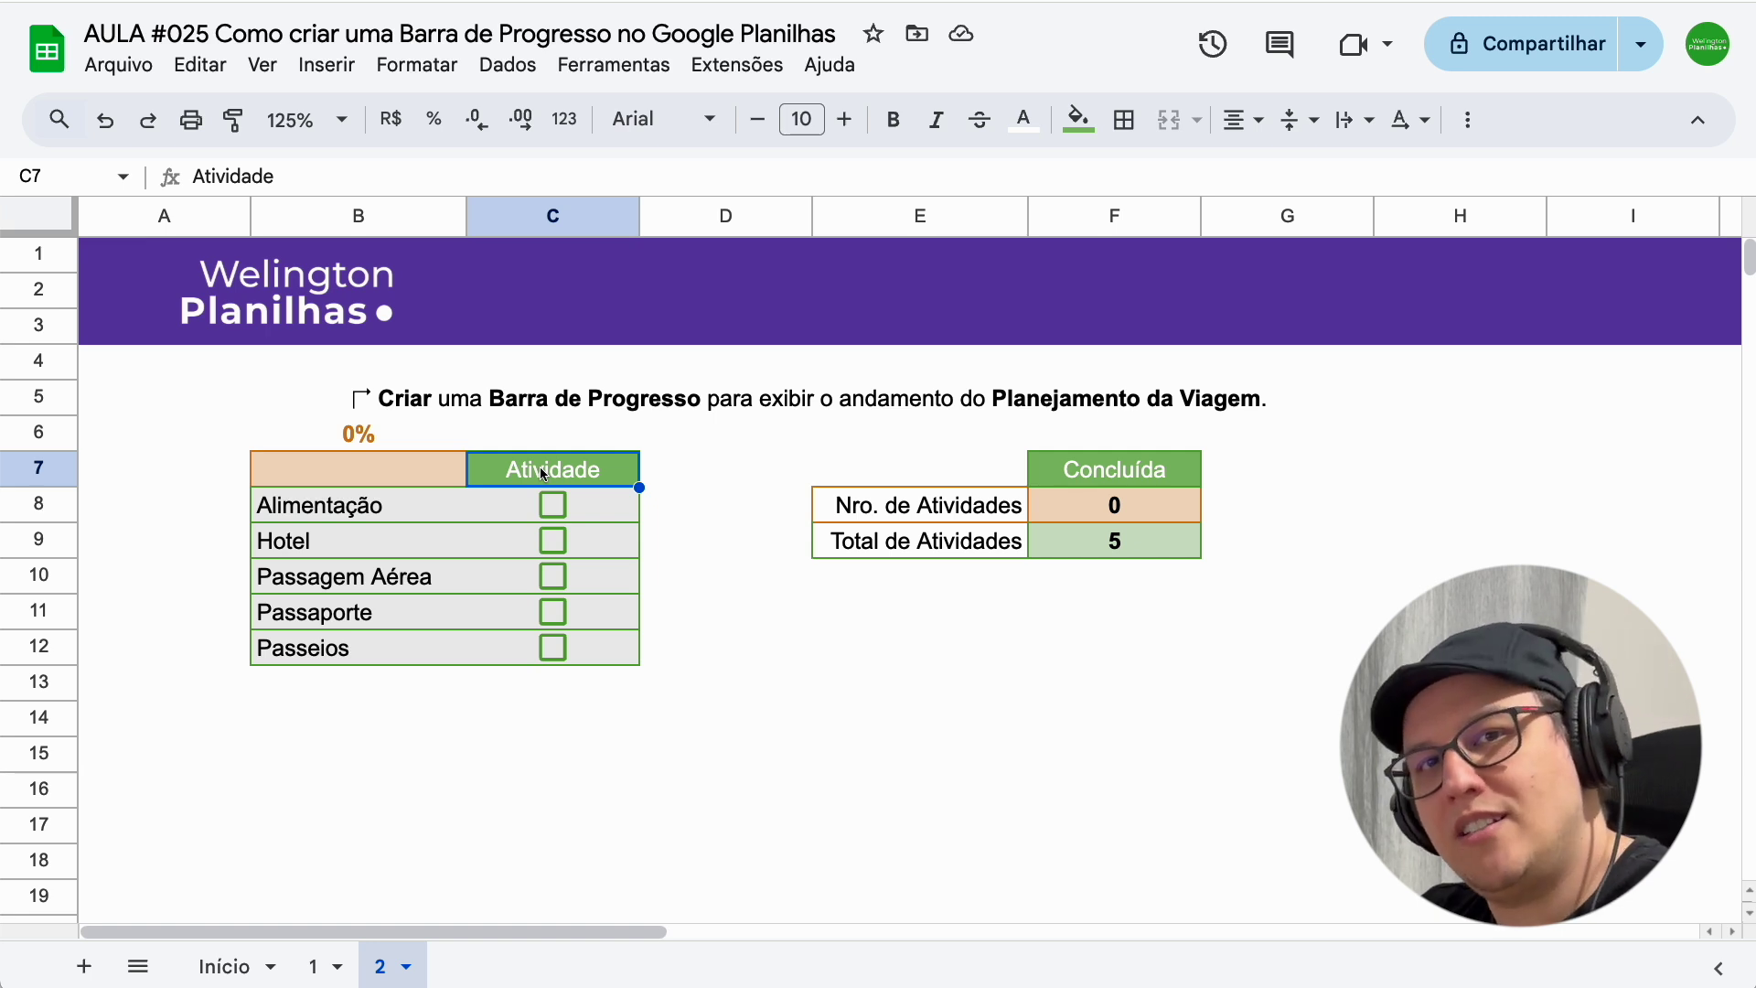
# Tick the Alimentação, Hotel, Passagem Aérea and Passaporte checkboxes in C8 to C11
pyautogui.click(553, 504)
pyautogui.click(553, 540)
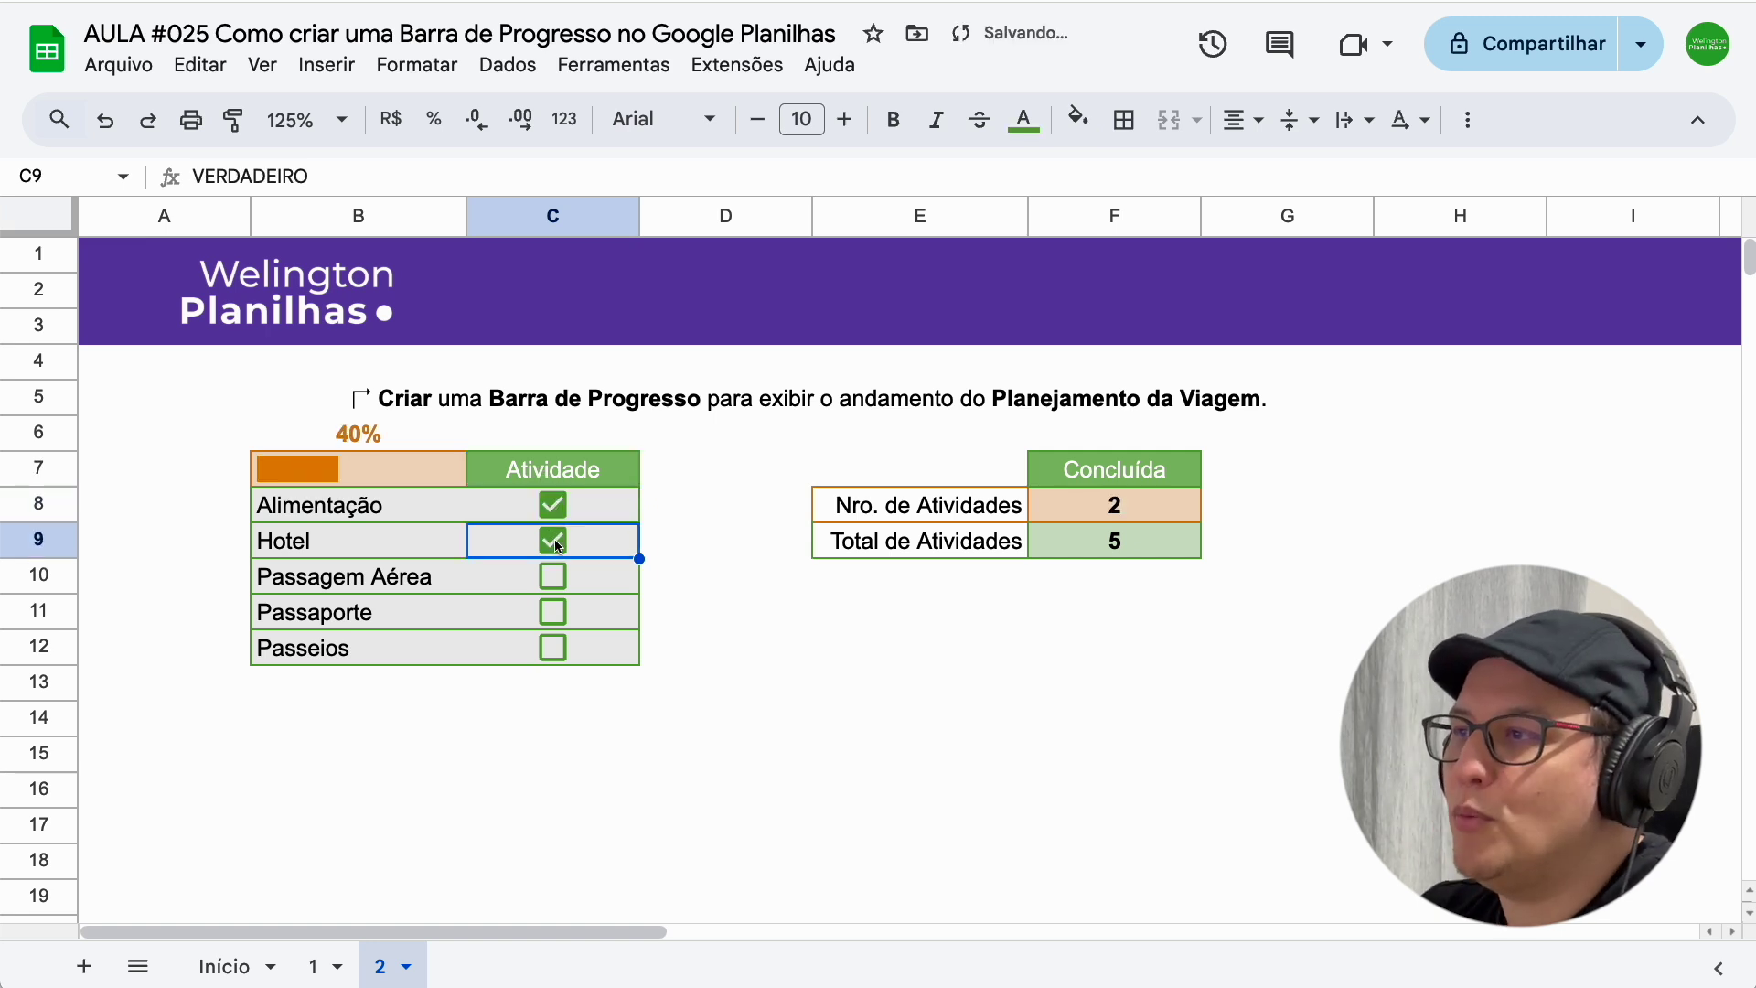
pyautogui.click(553, 576)
pyautogui.click(558, 613)
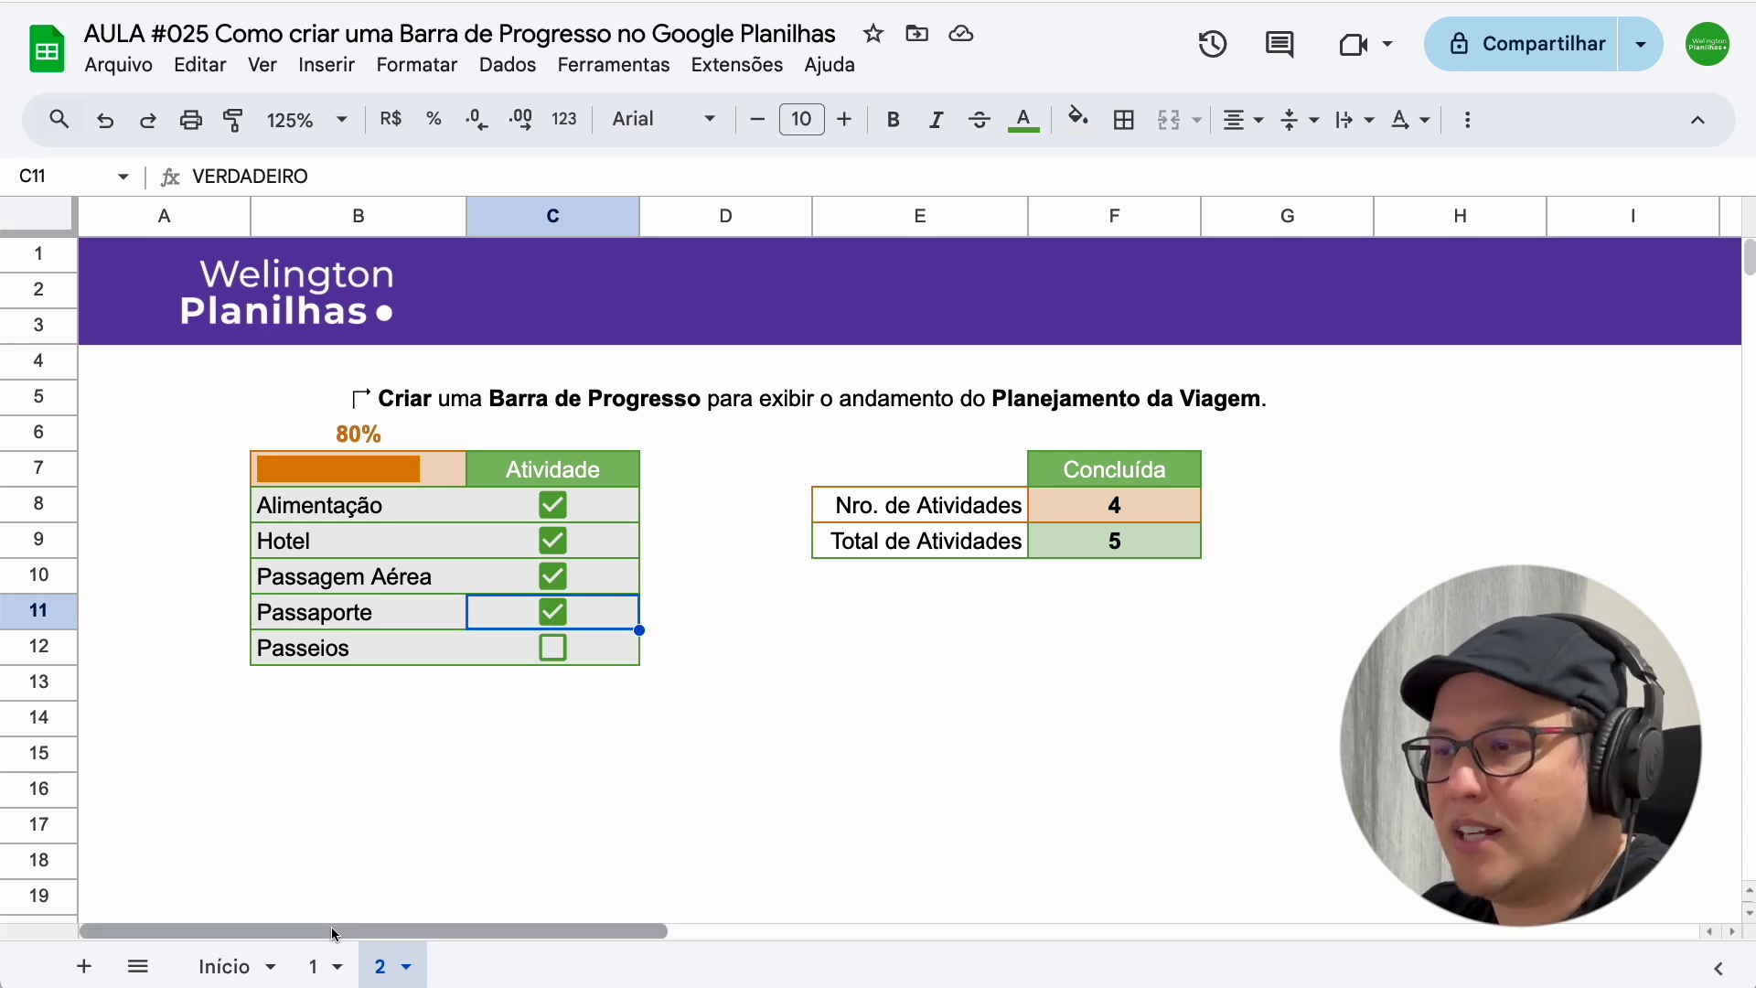
# On sheet 1, start a SPARKLINE formula in D8 and show the function's help
pyautogui.click(320, 966)
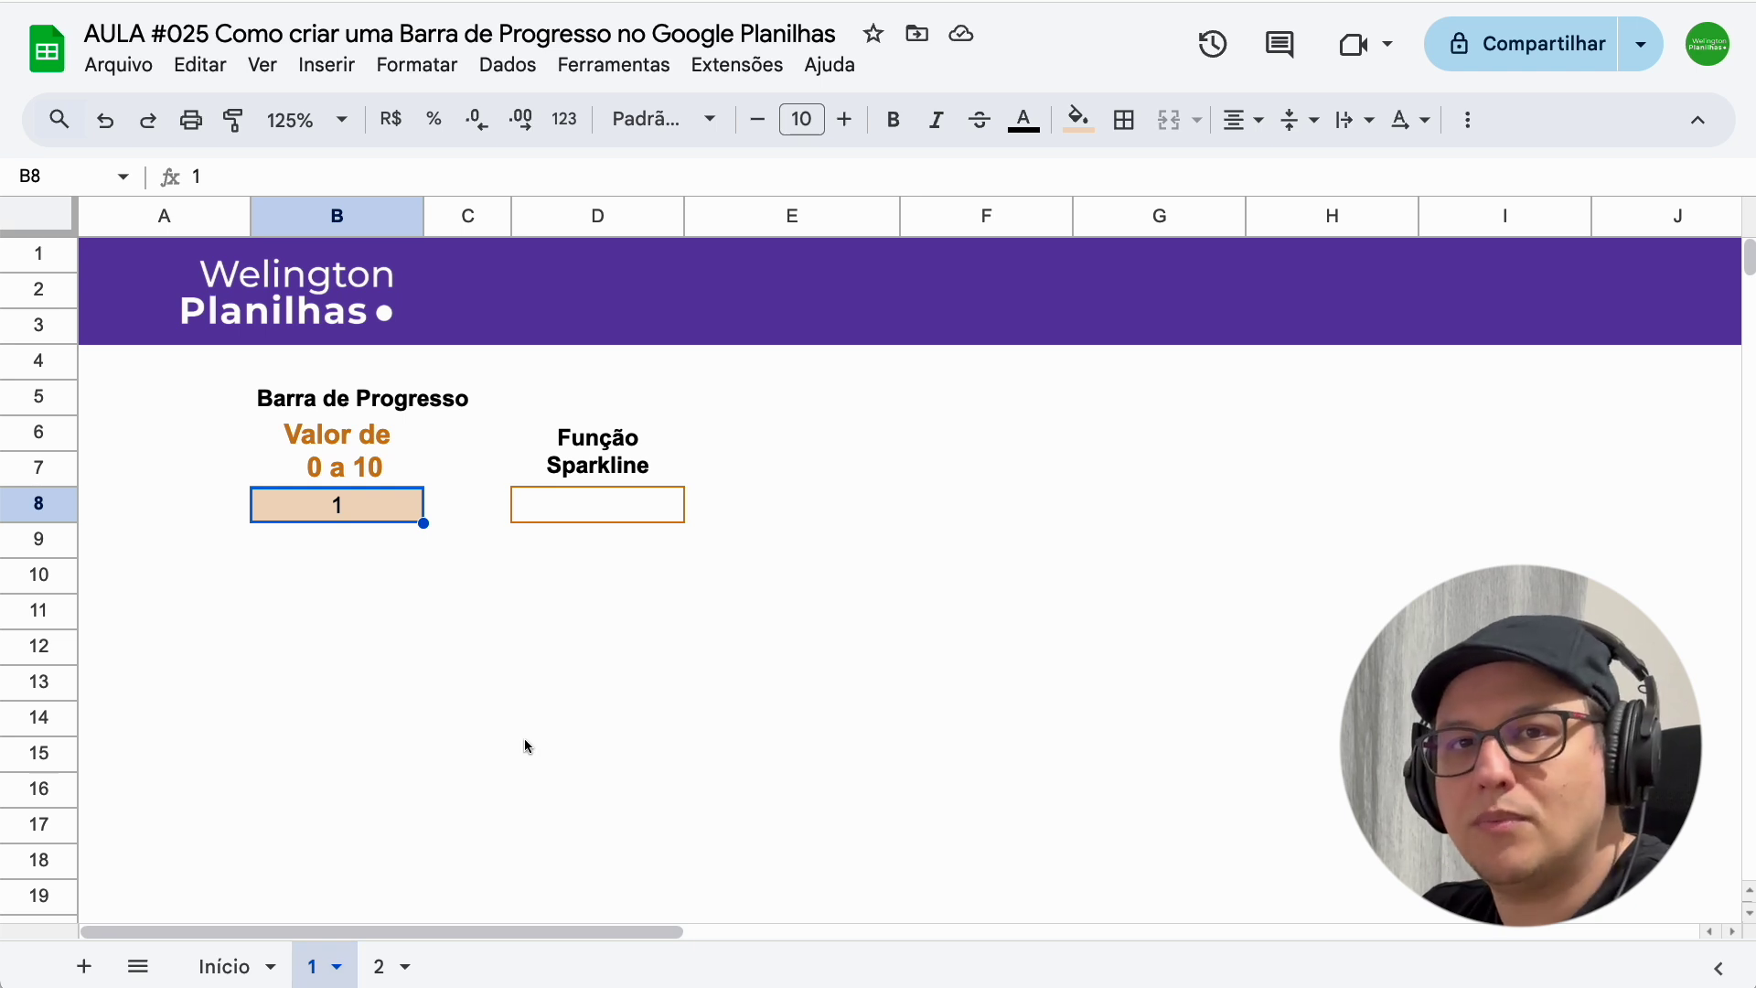
pyautogui.press('Right')
pyautogui.press('Right')
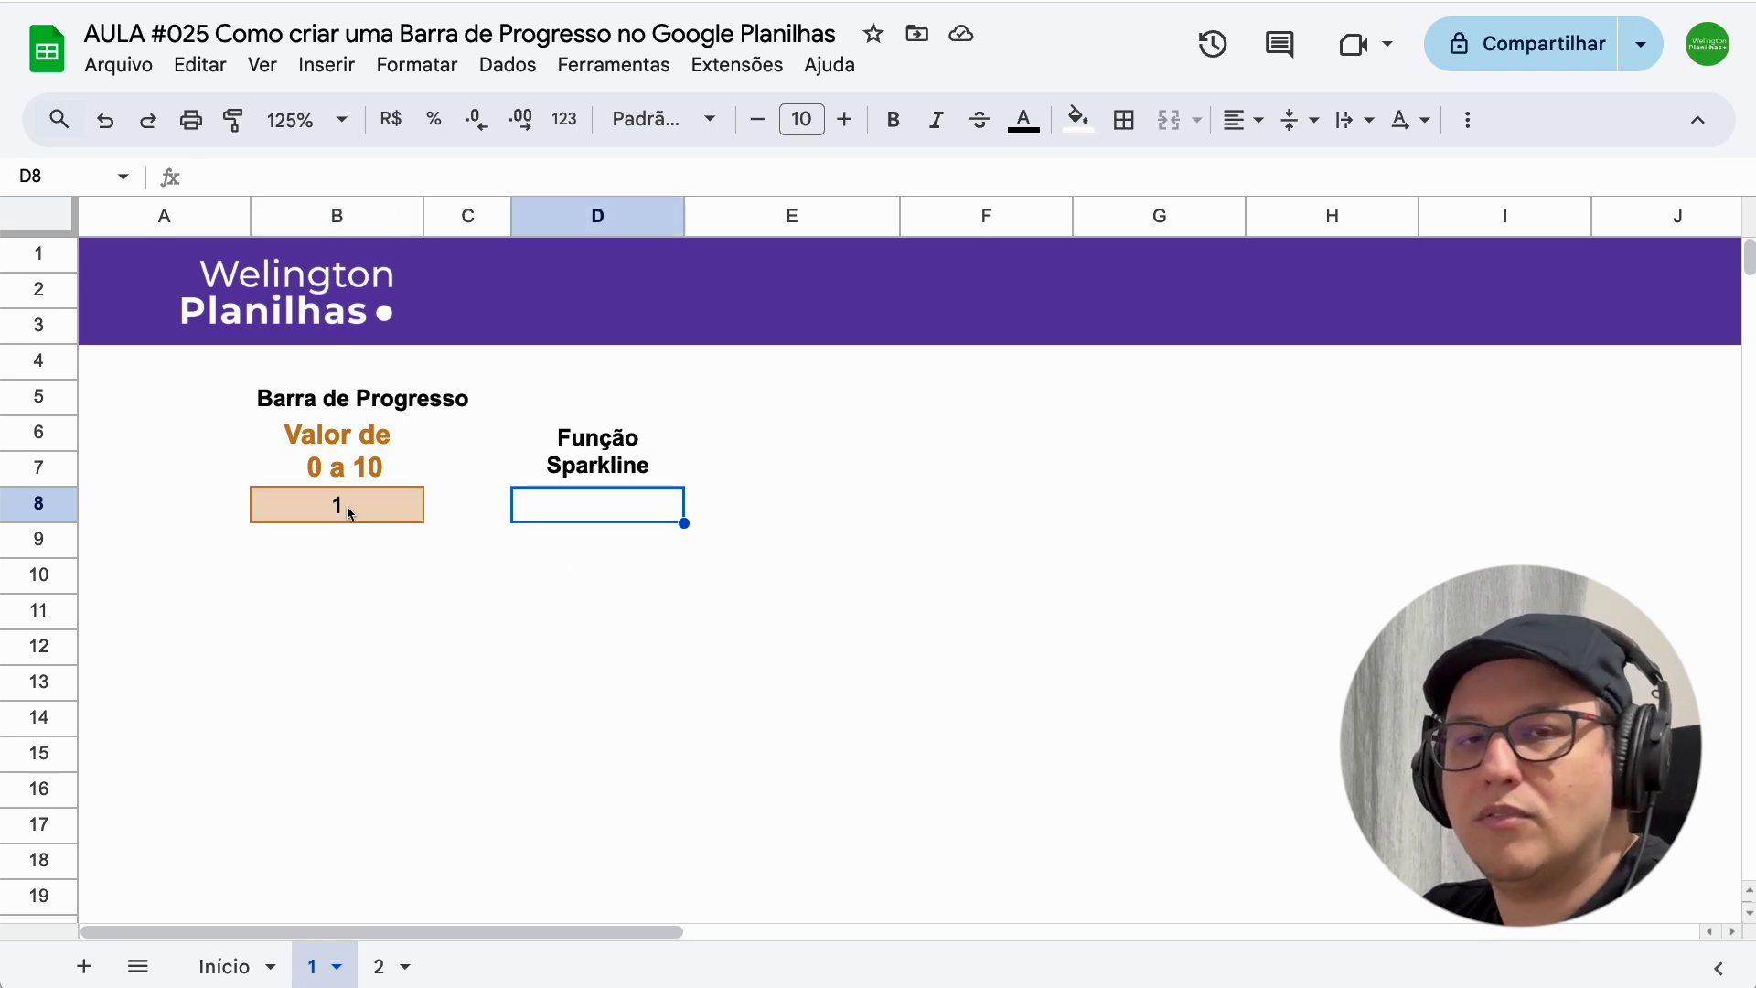
pyautogui.click(612, 504)
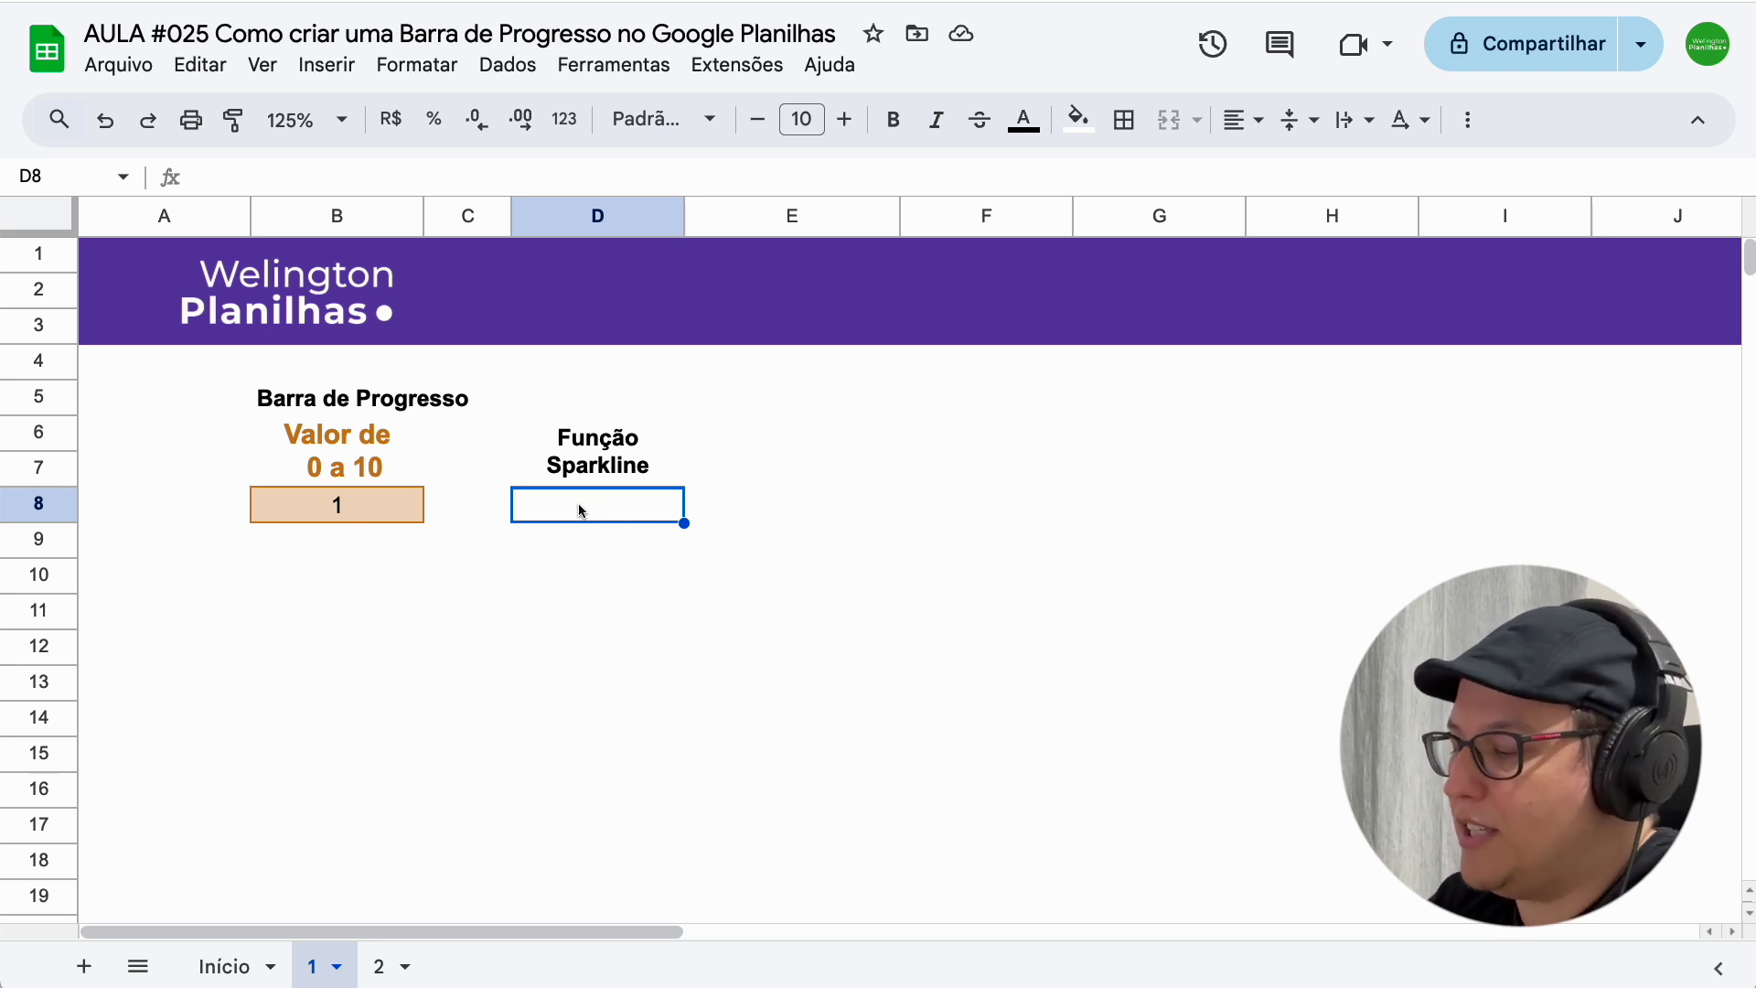
pyautogui.write('=')
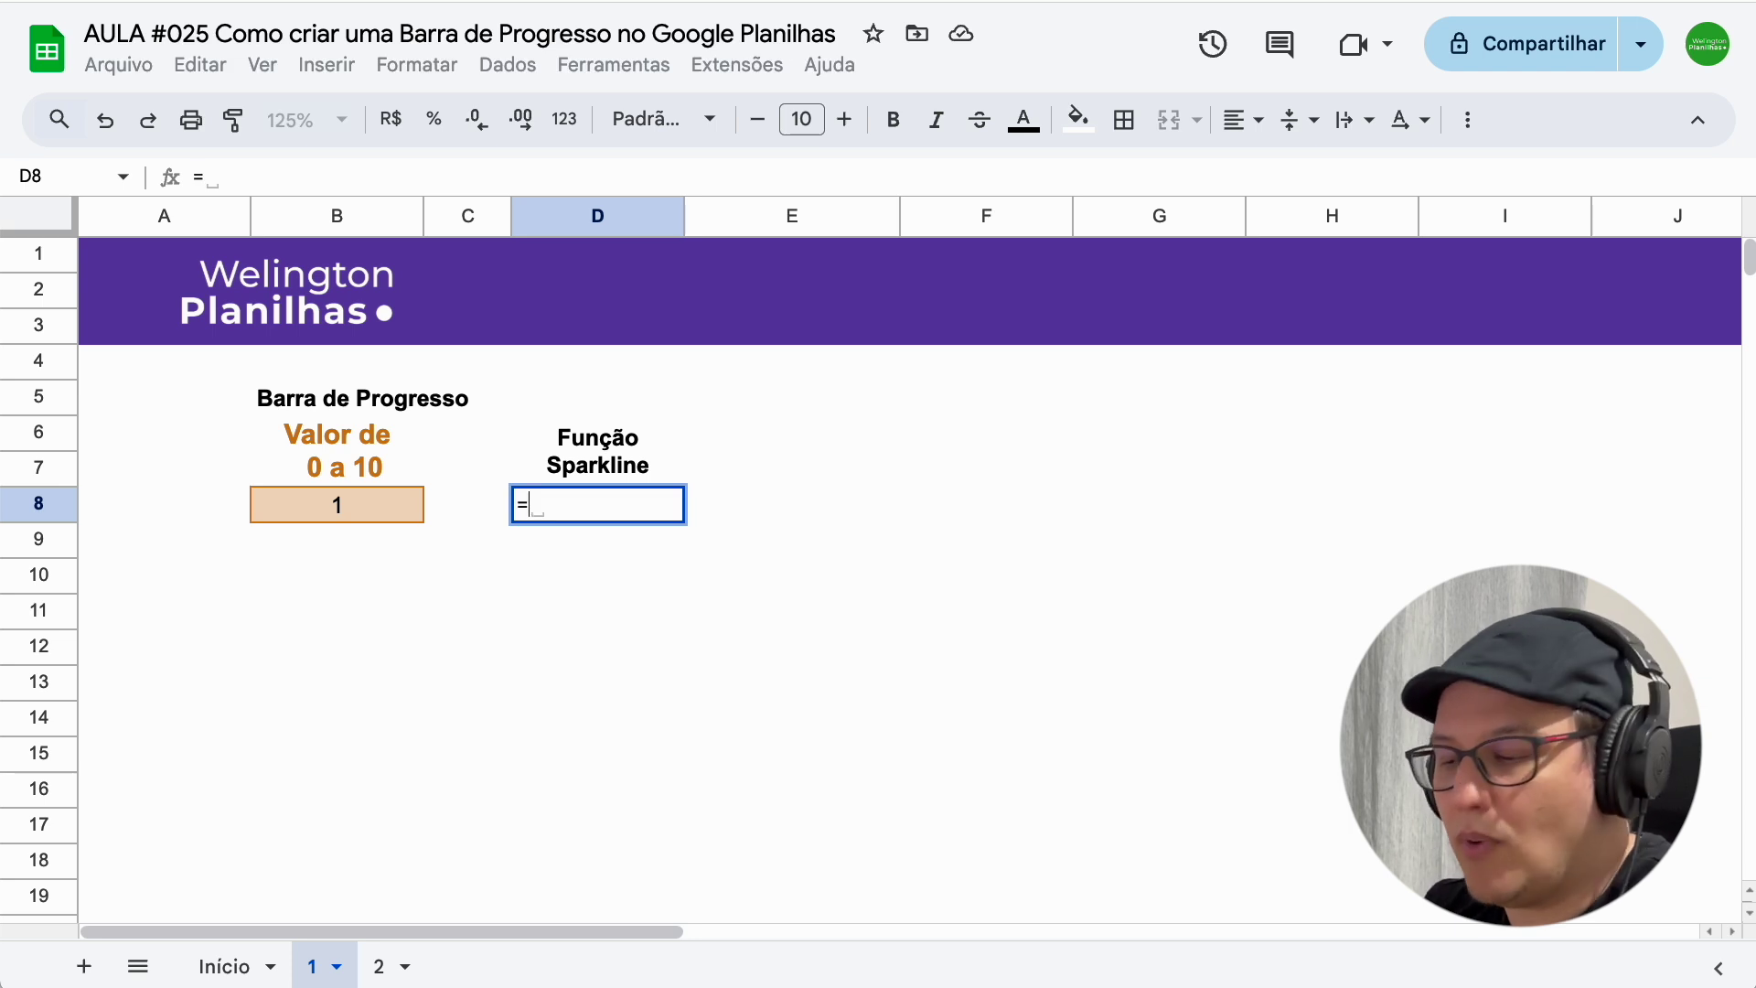
pyautogui.write('sp')
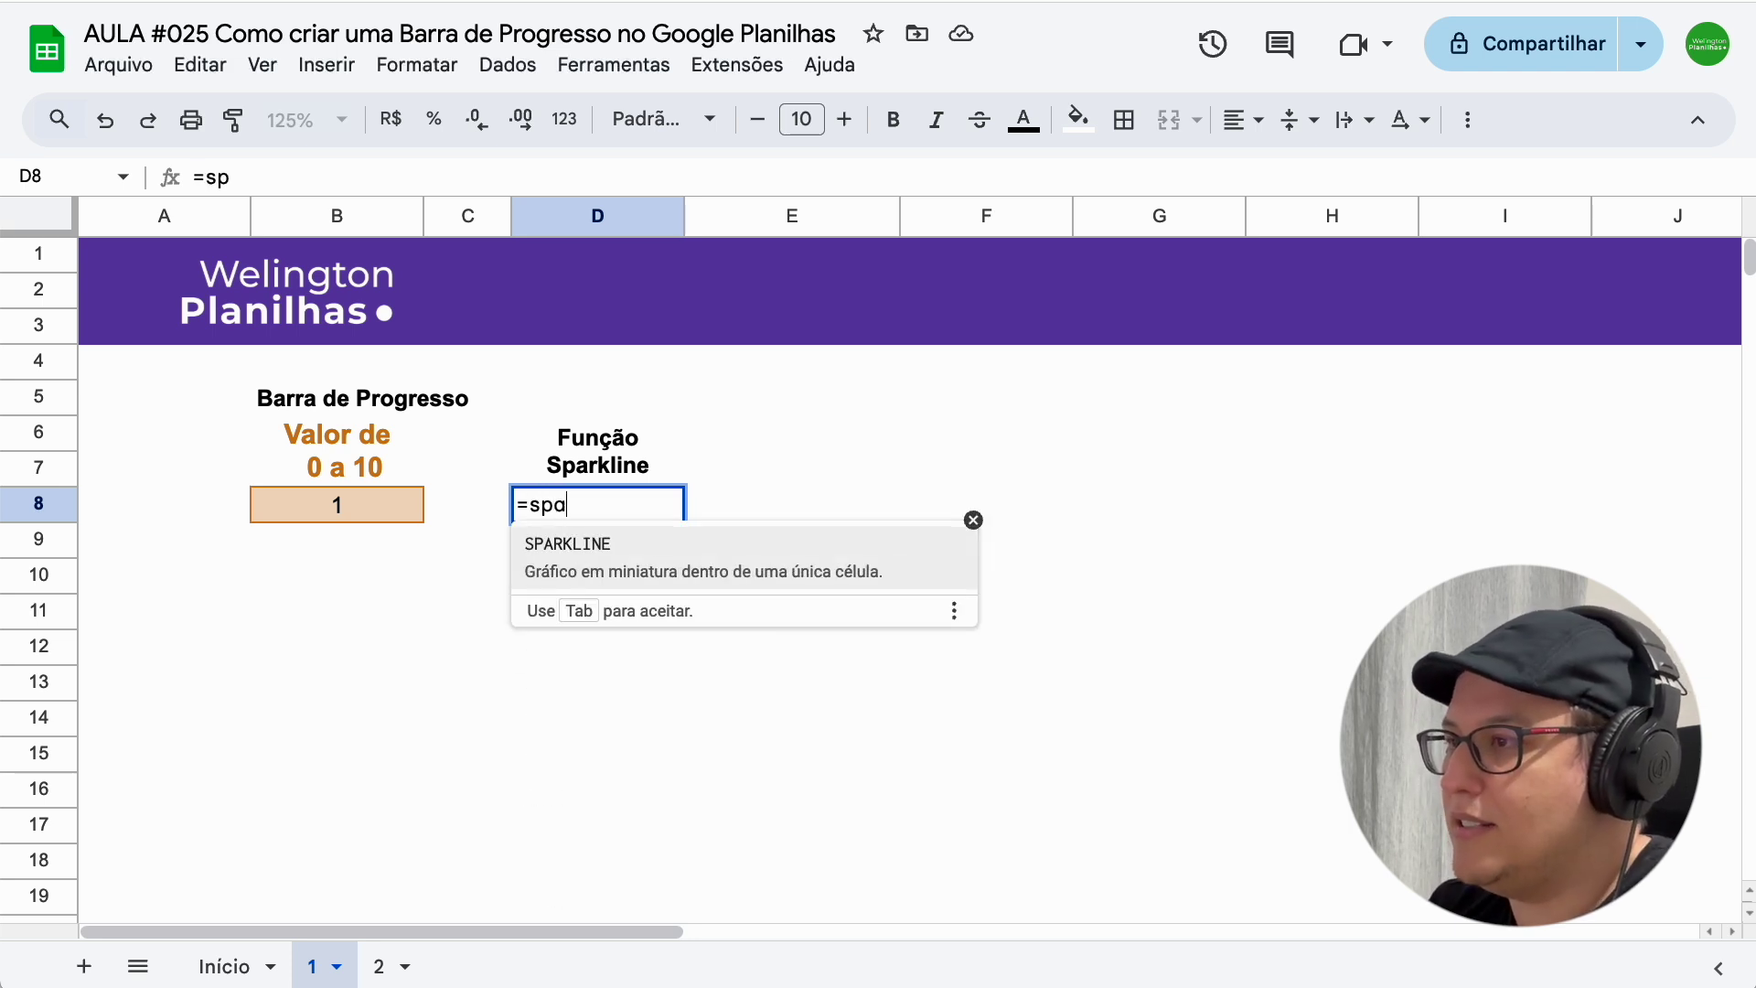
pyautogui.write('a')
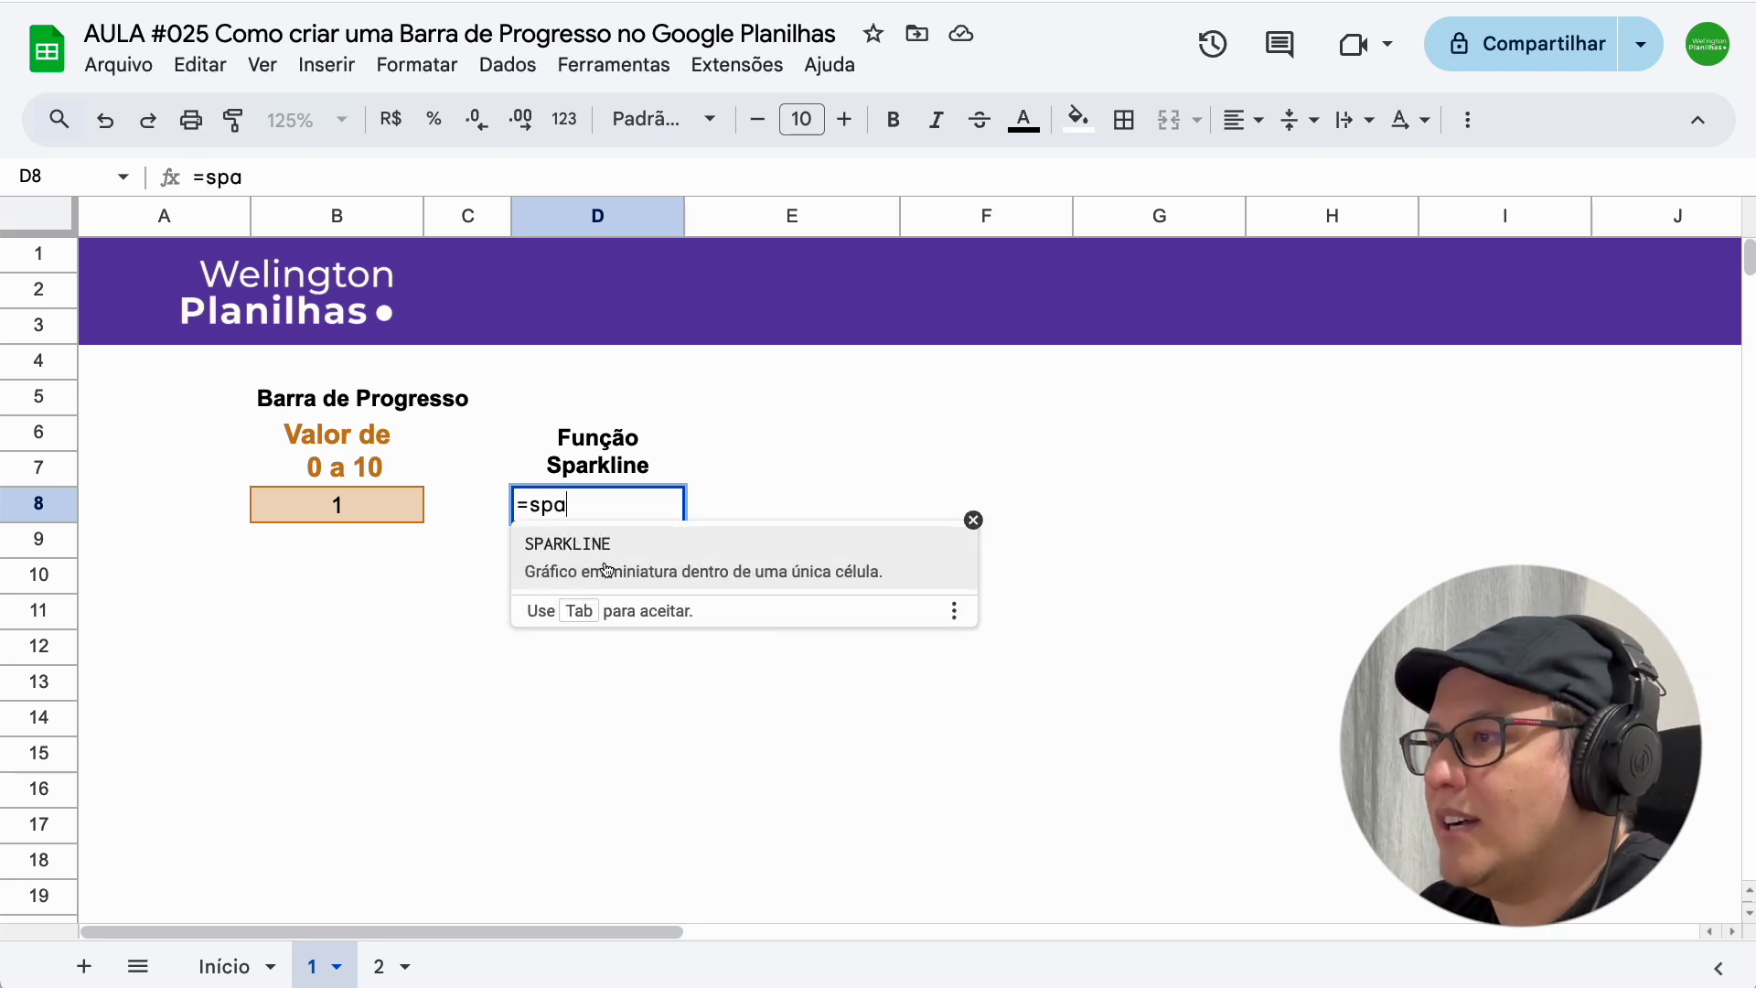
pyautogui.click(605, 570)
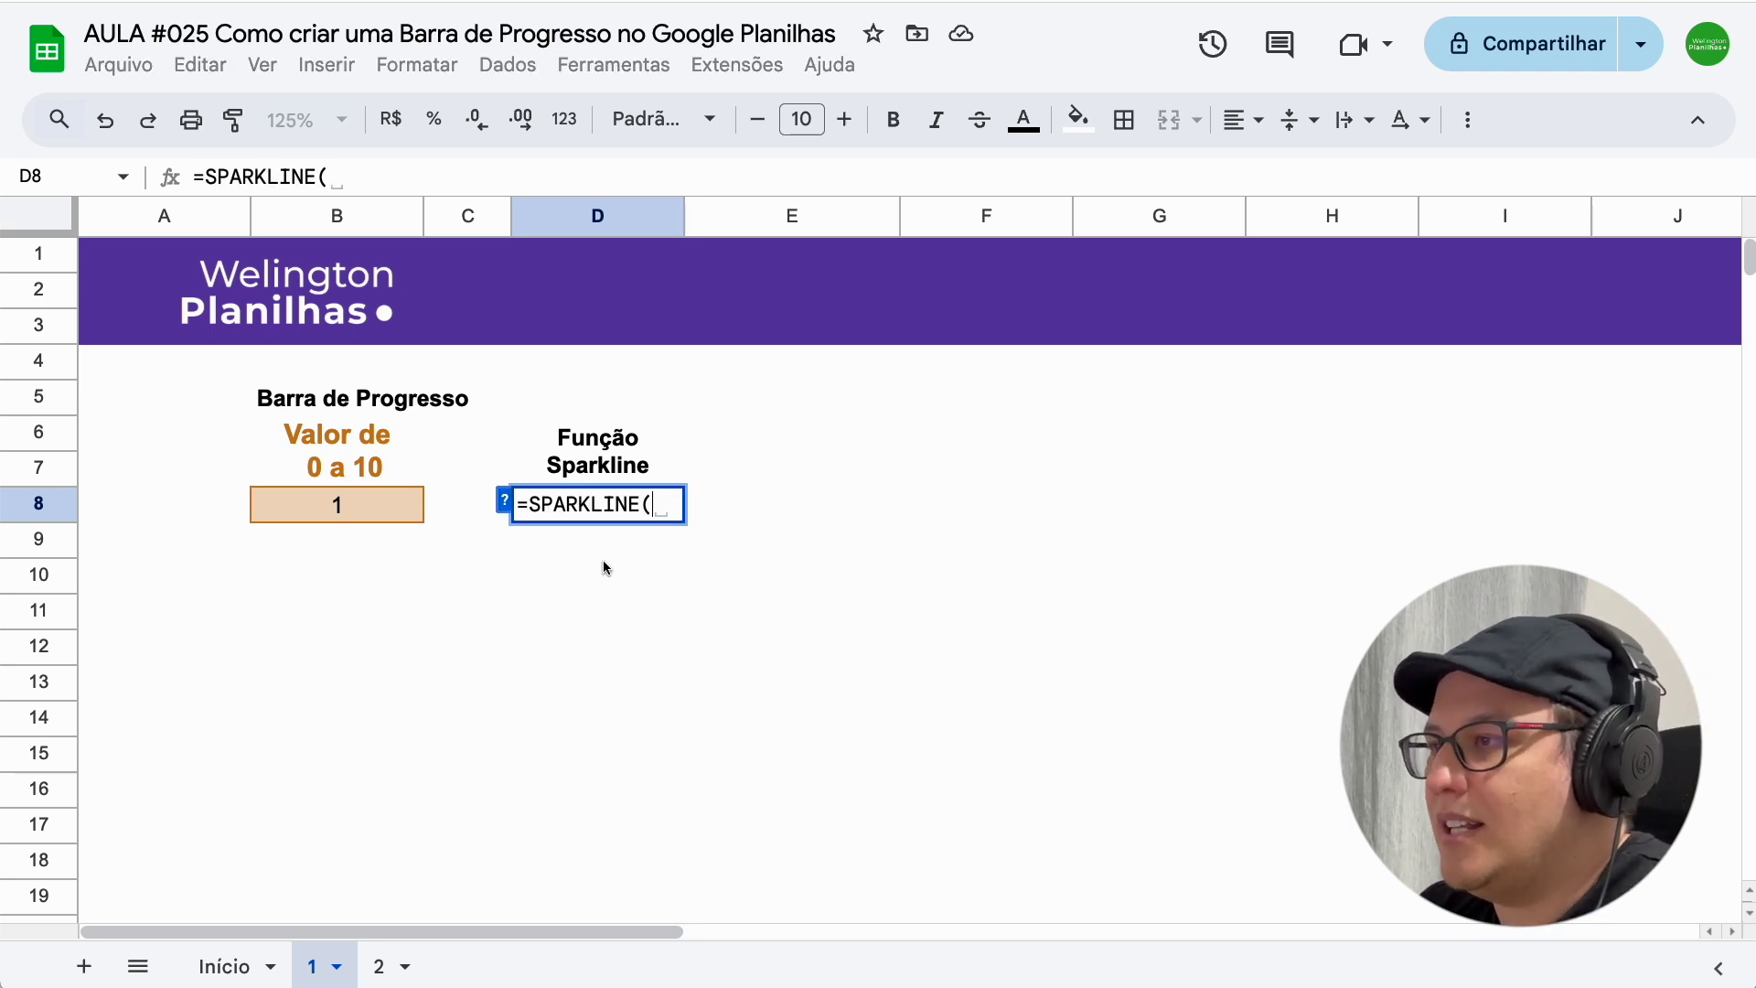
pyautogui.click(506, 503)
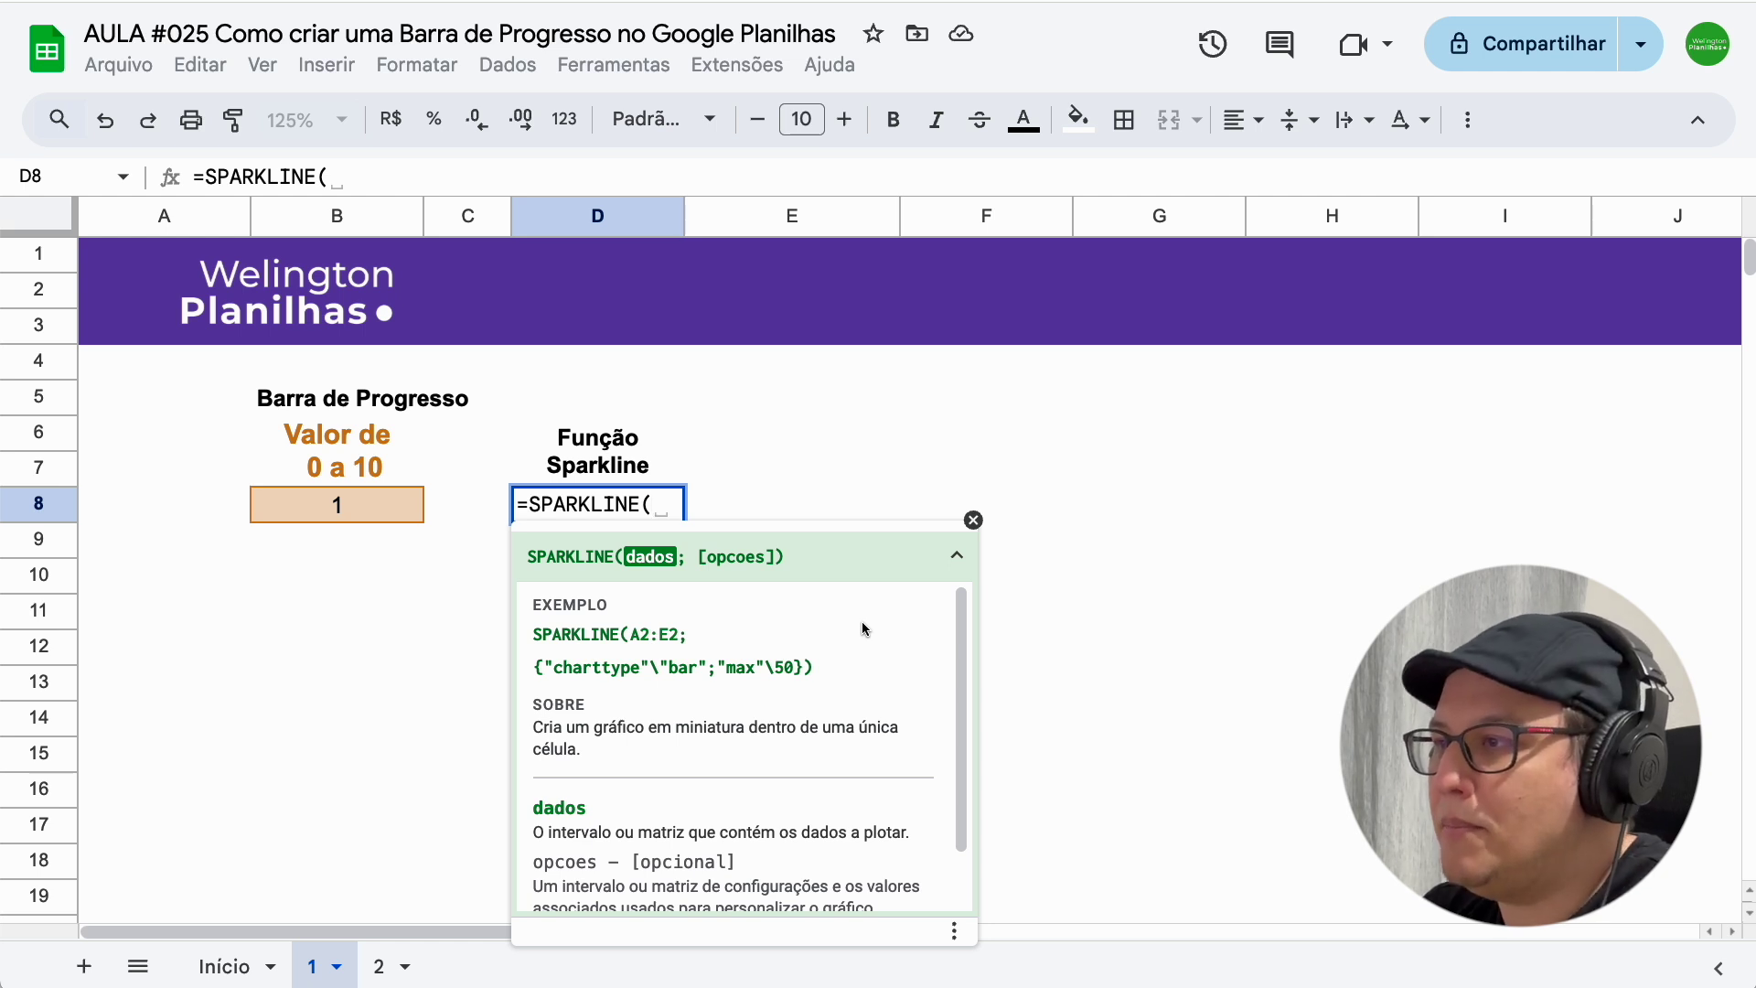
# Add B8 as data and paste the help's charttype bar, max 50 options into D8's formula
pyautogui.click(317, 510)
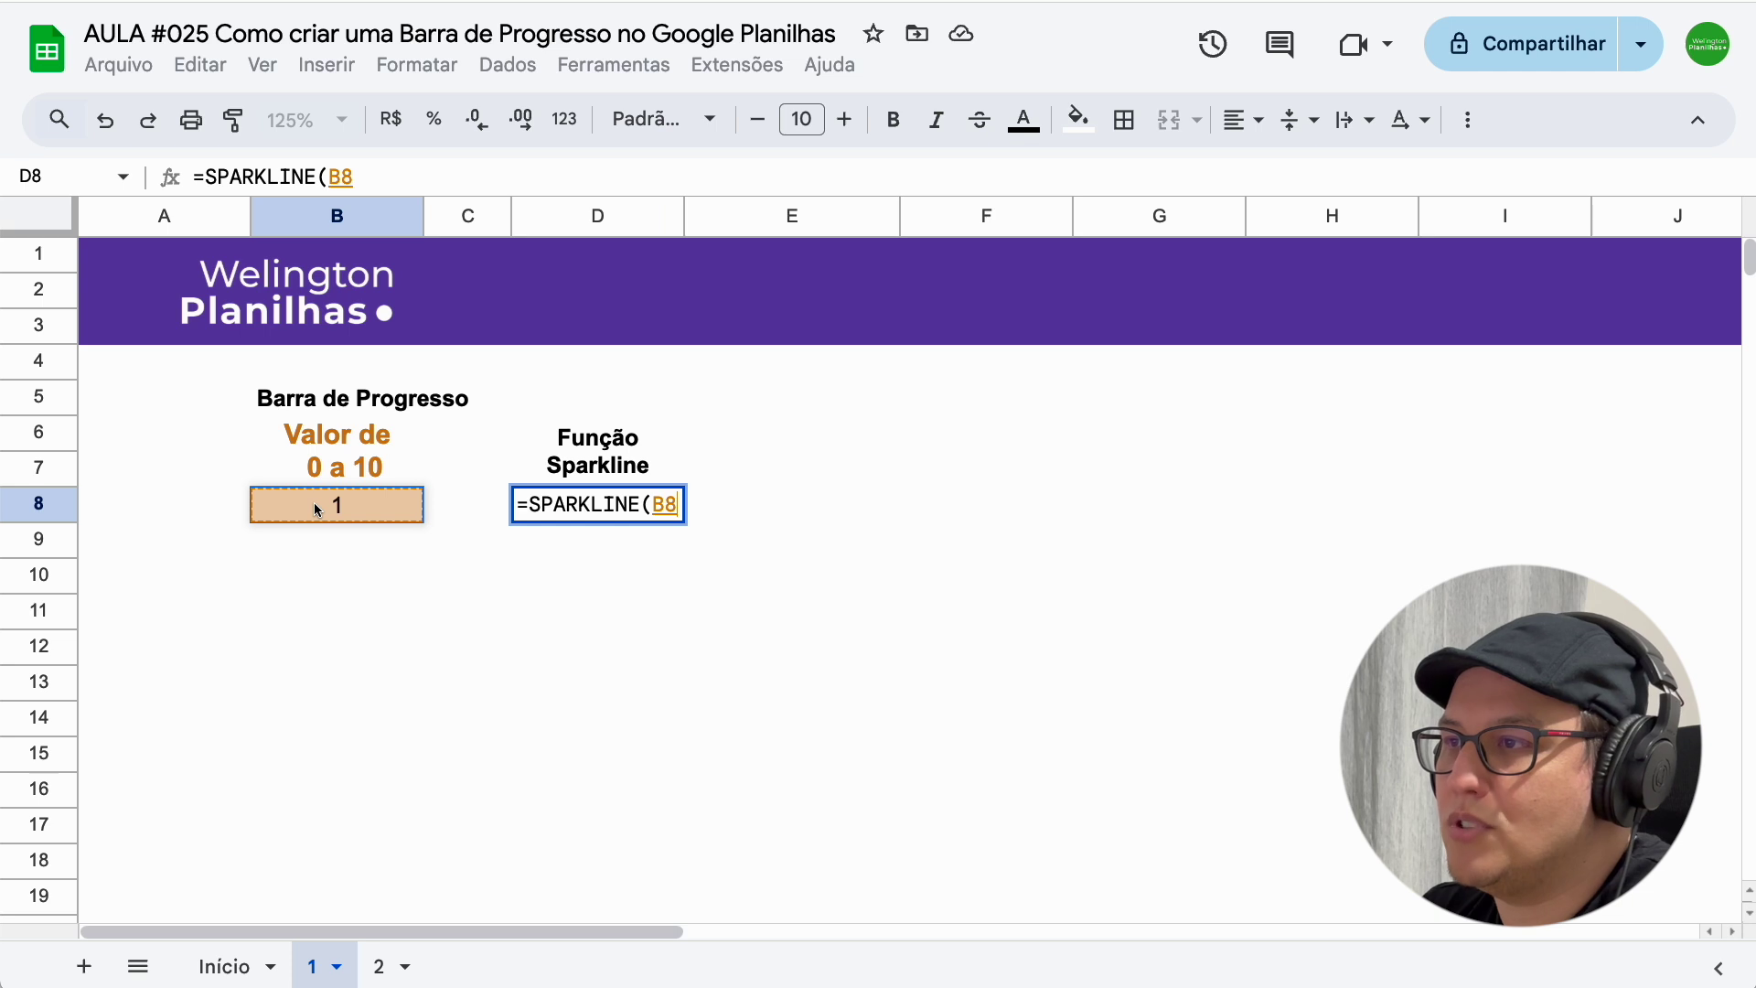
pyautogui.write(';')
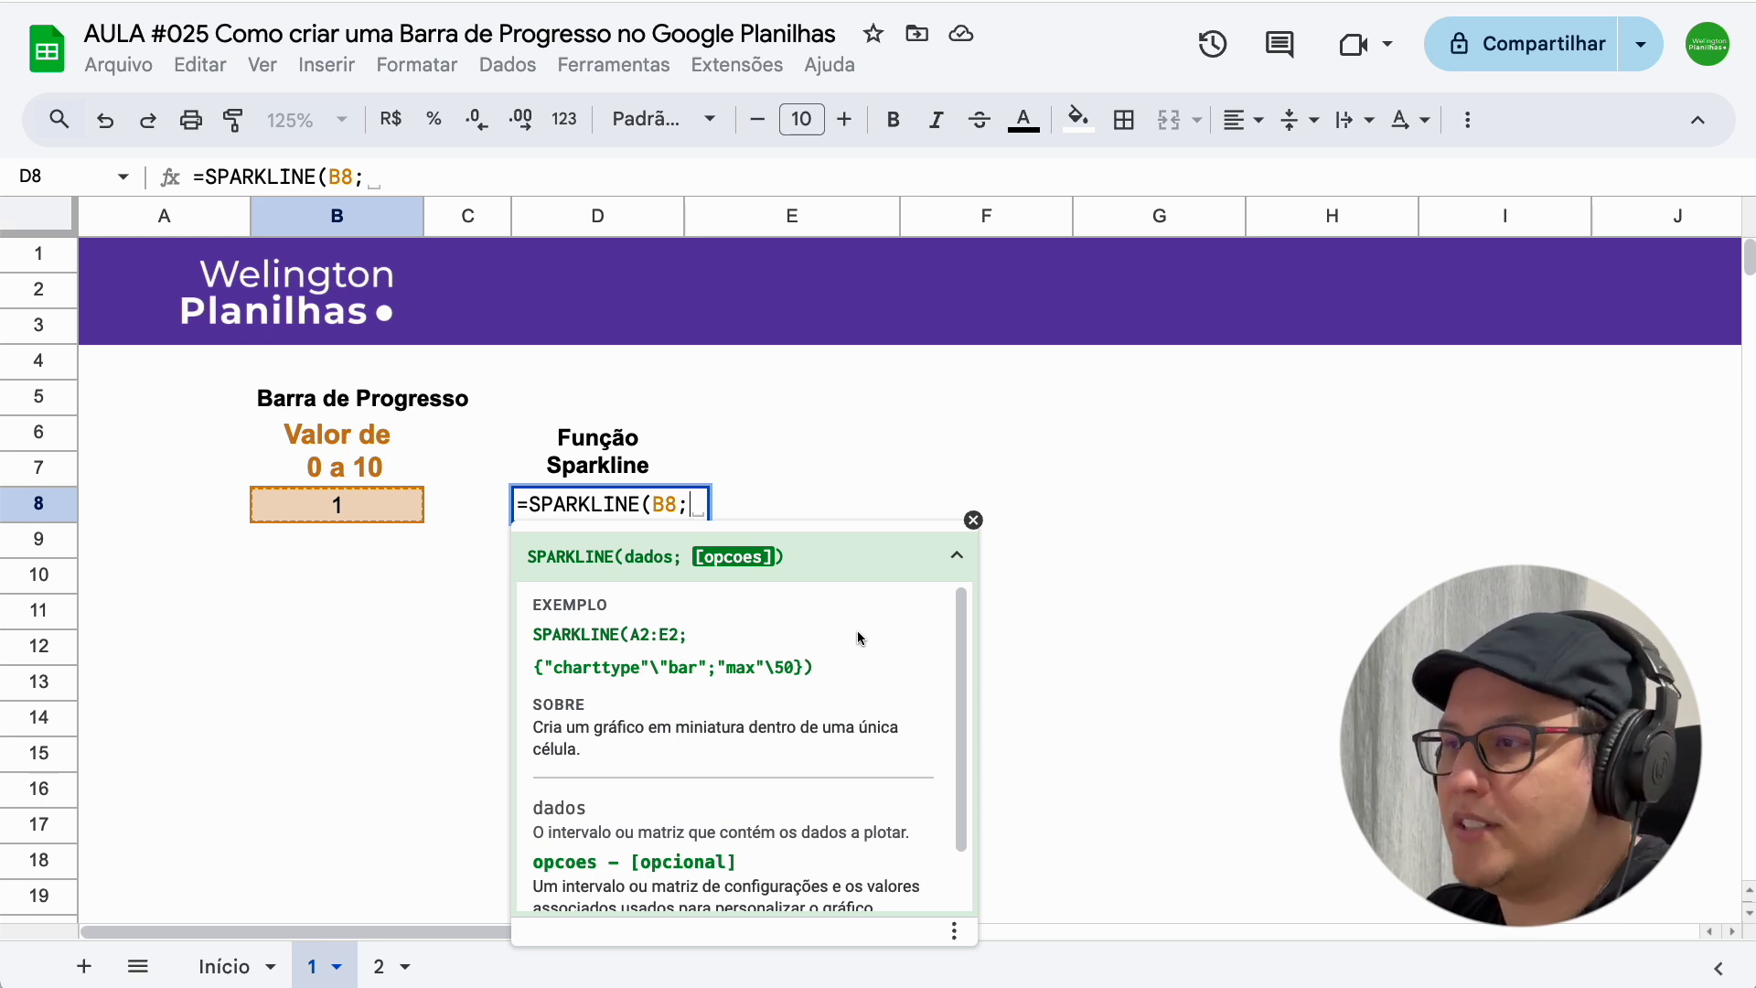
pyautogui.moveTo(537, 669); pyautogui.dragTo(805, 671)
pyautogui.hotkey('ctrl', 'c')
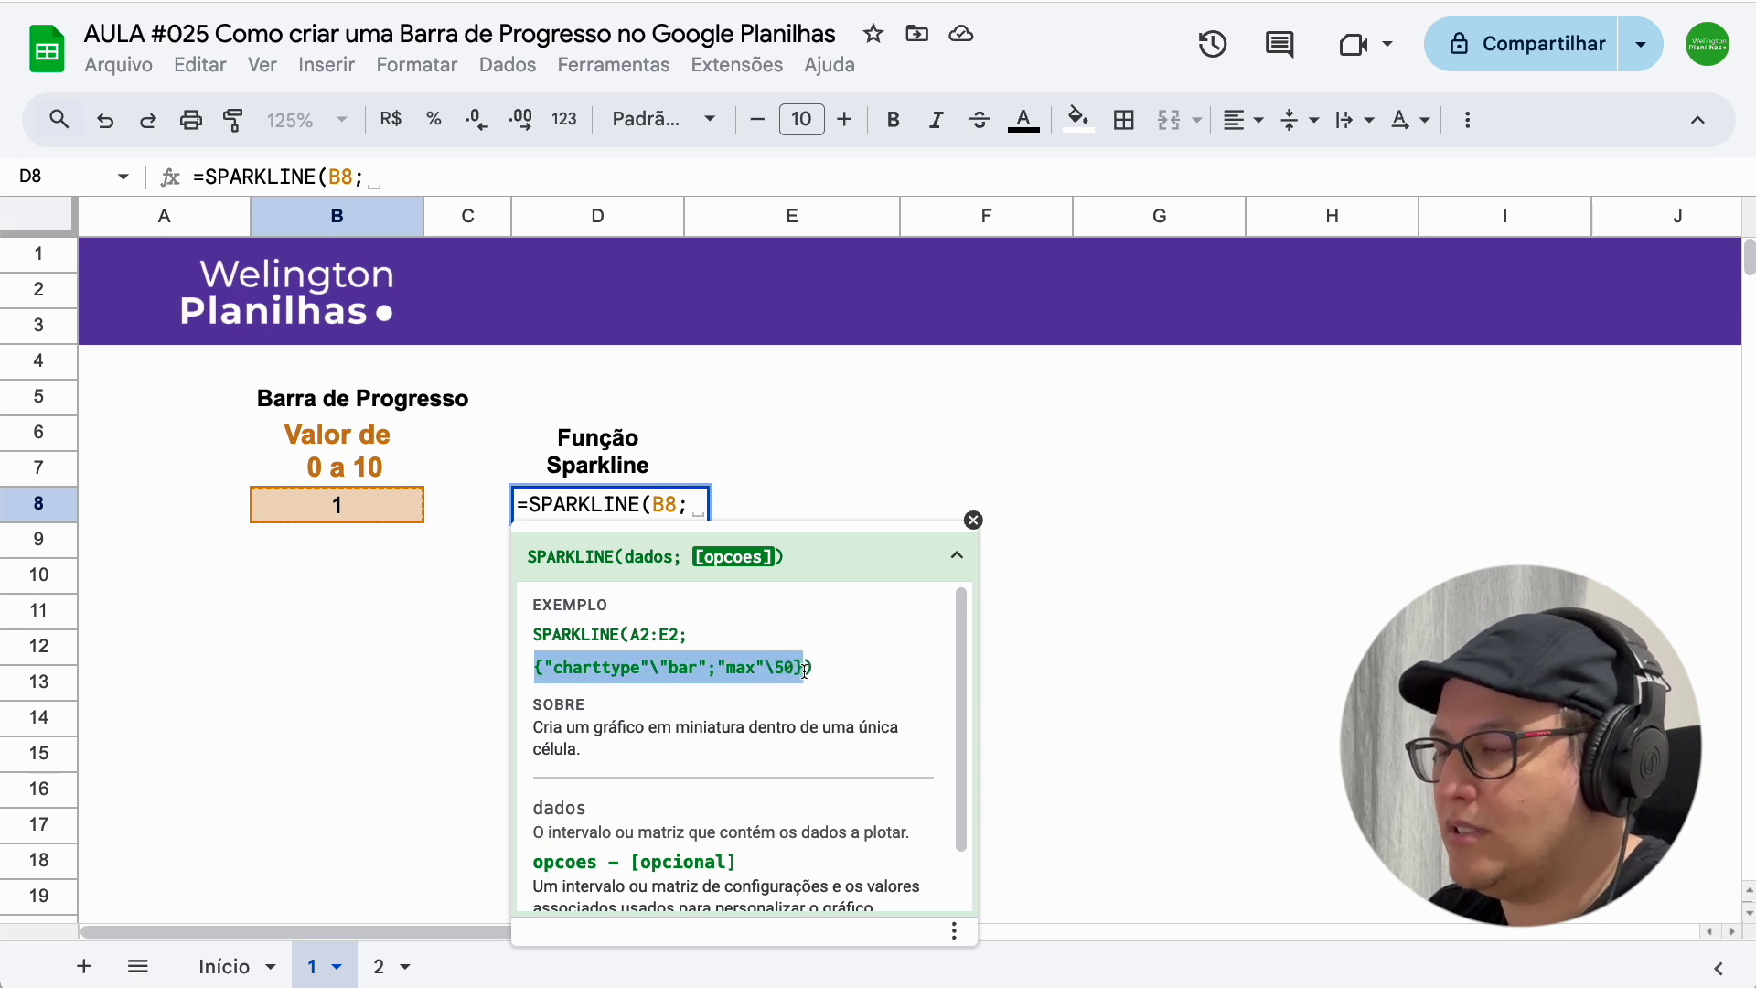
pyautogui.click(693, 506)
pyautogui.hotkey('ctrl', 'v')
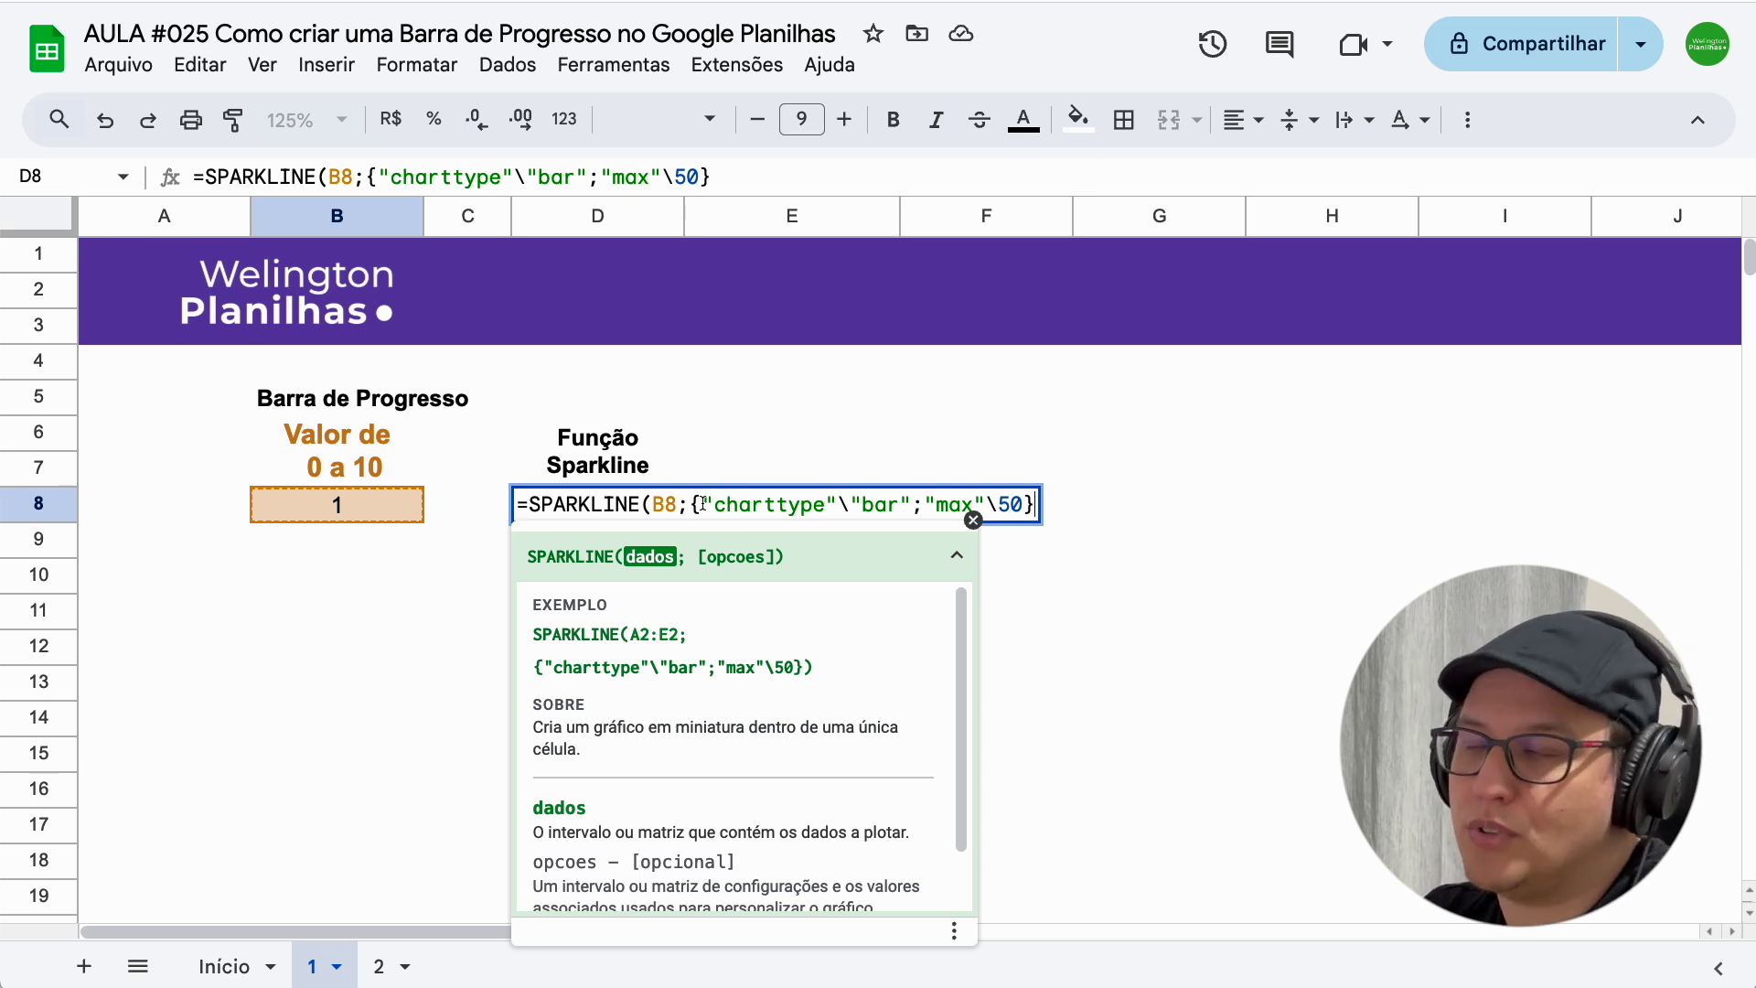
pyautogui.click(701, 504)
pyautogui.moveTo(700, 504); pyautogui.dragTo(834, 504)
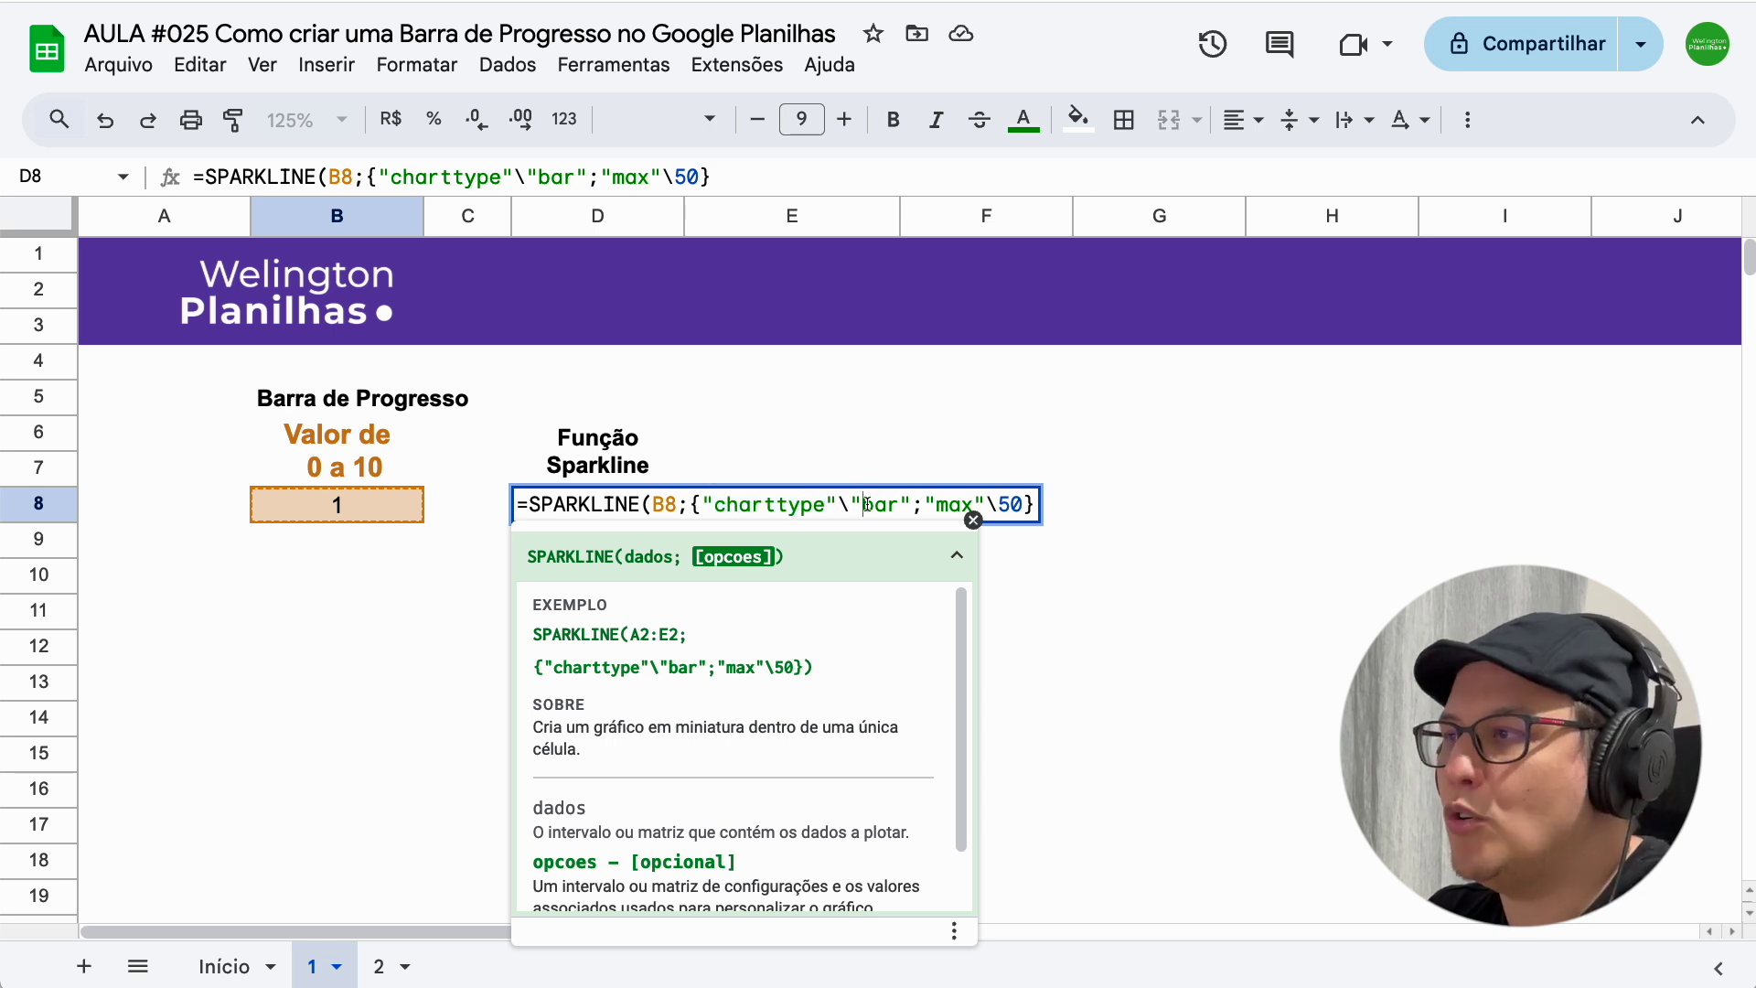
# Highlight the bar value, separator and max option name in D8's formula to review them
pyautogui.moveTo(862, 504); pyautogui.dragTo(895, 504)
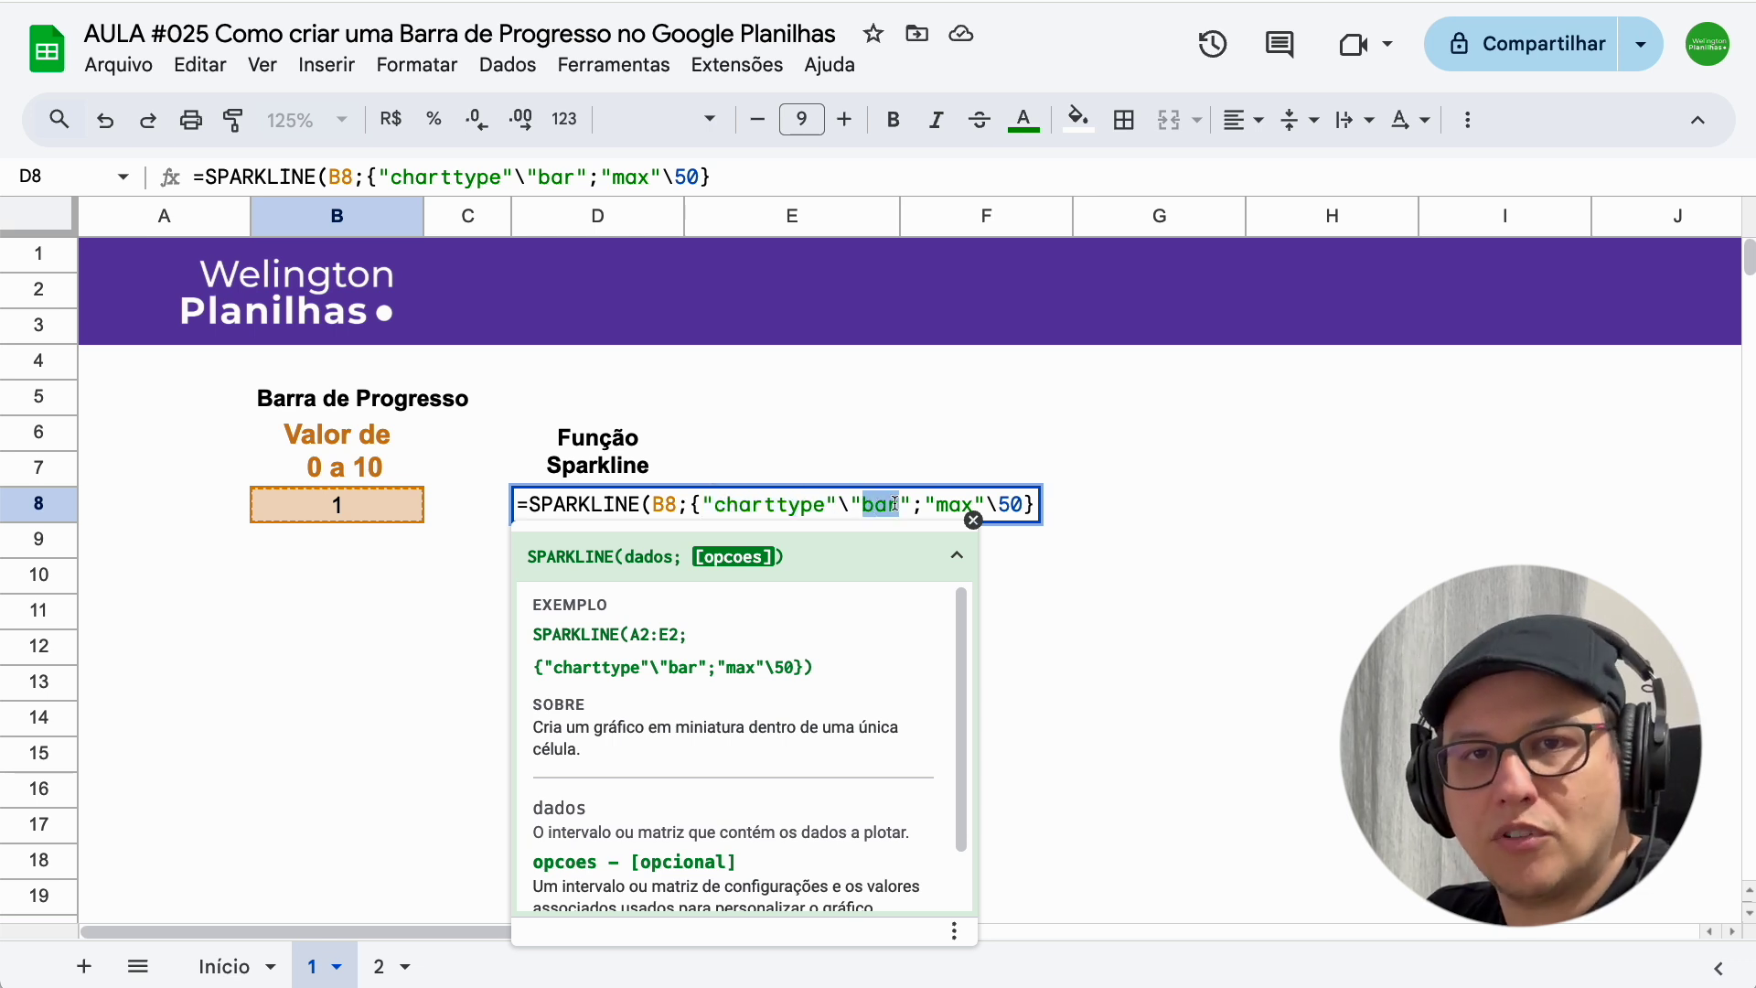
pyautogui.moveTo(912, 505); pyautogui.dragTo(922, 504)
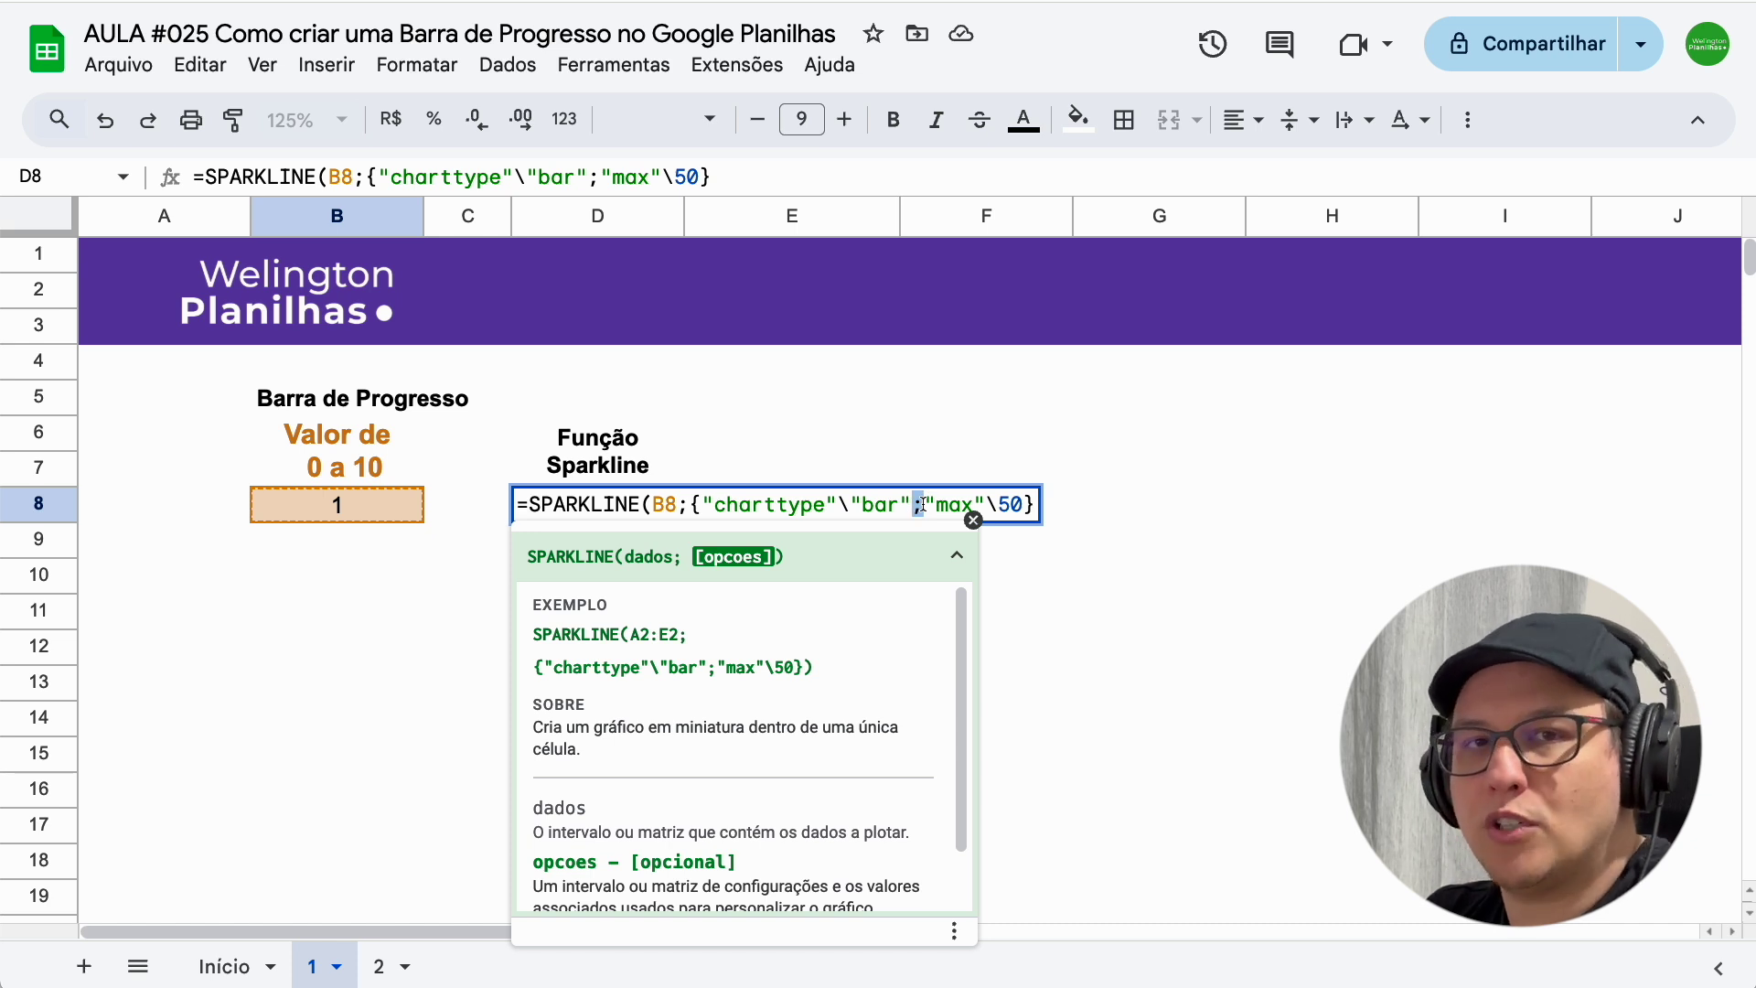
pyautogui.moveTo(924, 504); pyautogui.dragTo(988, 504)
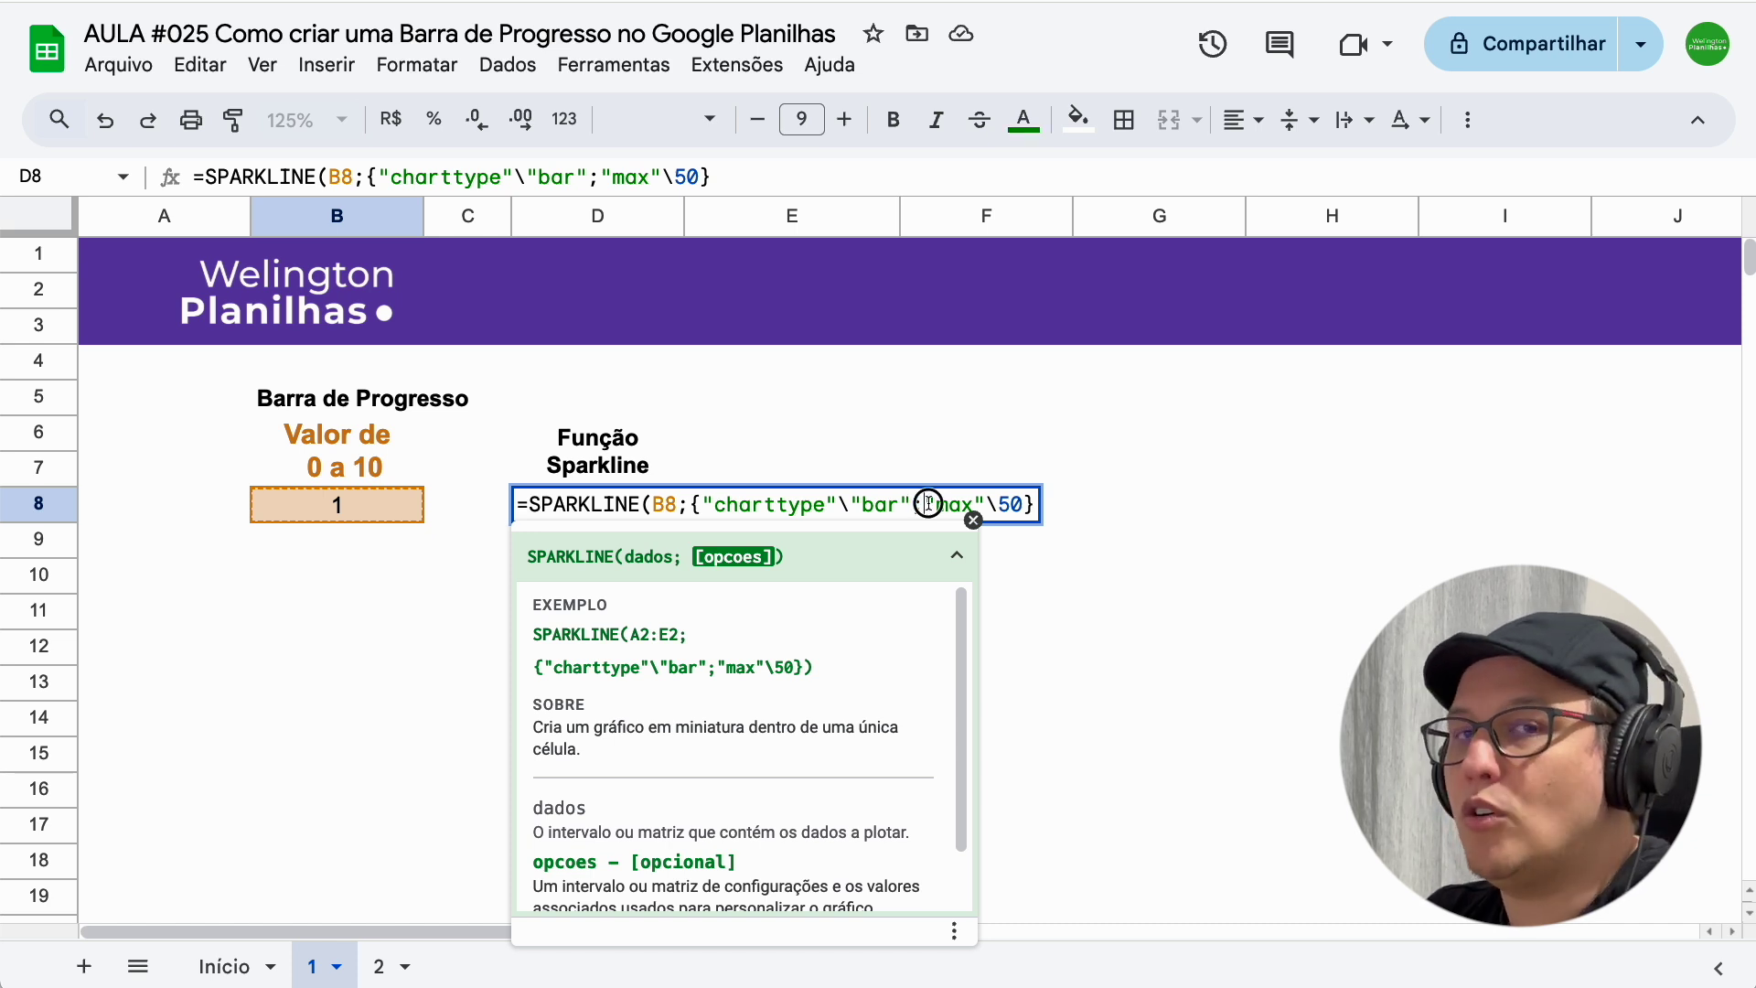
pyautogui.click(991, 504)
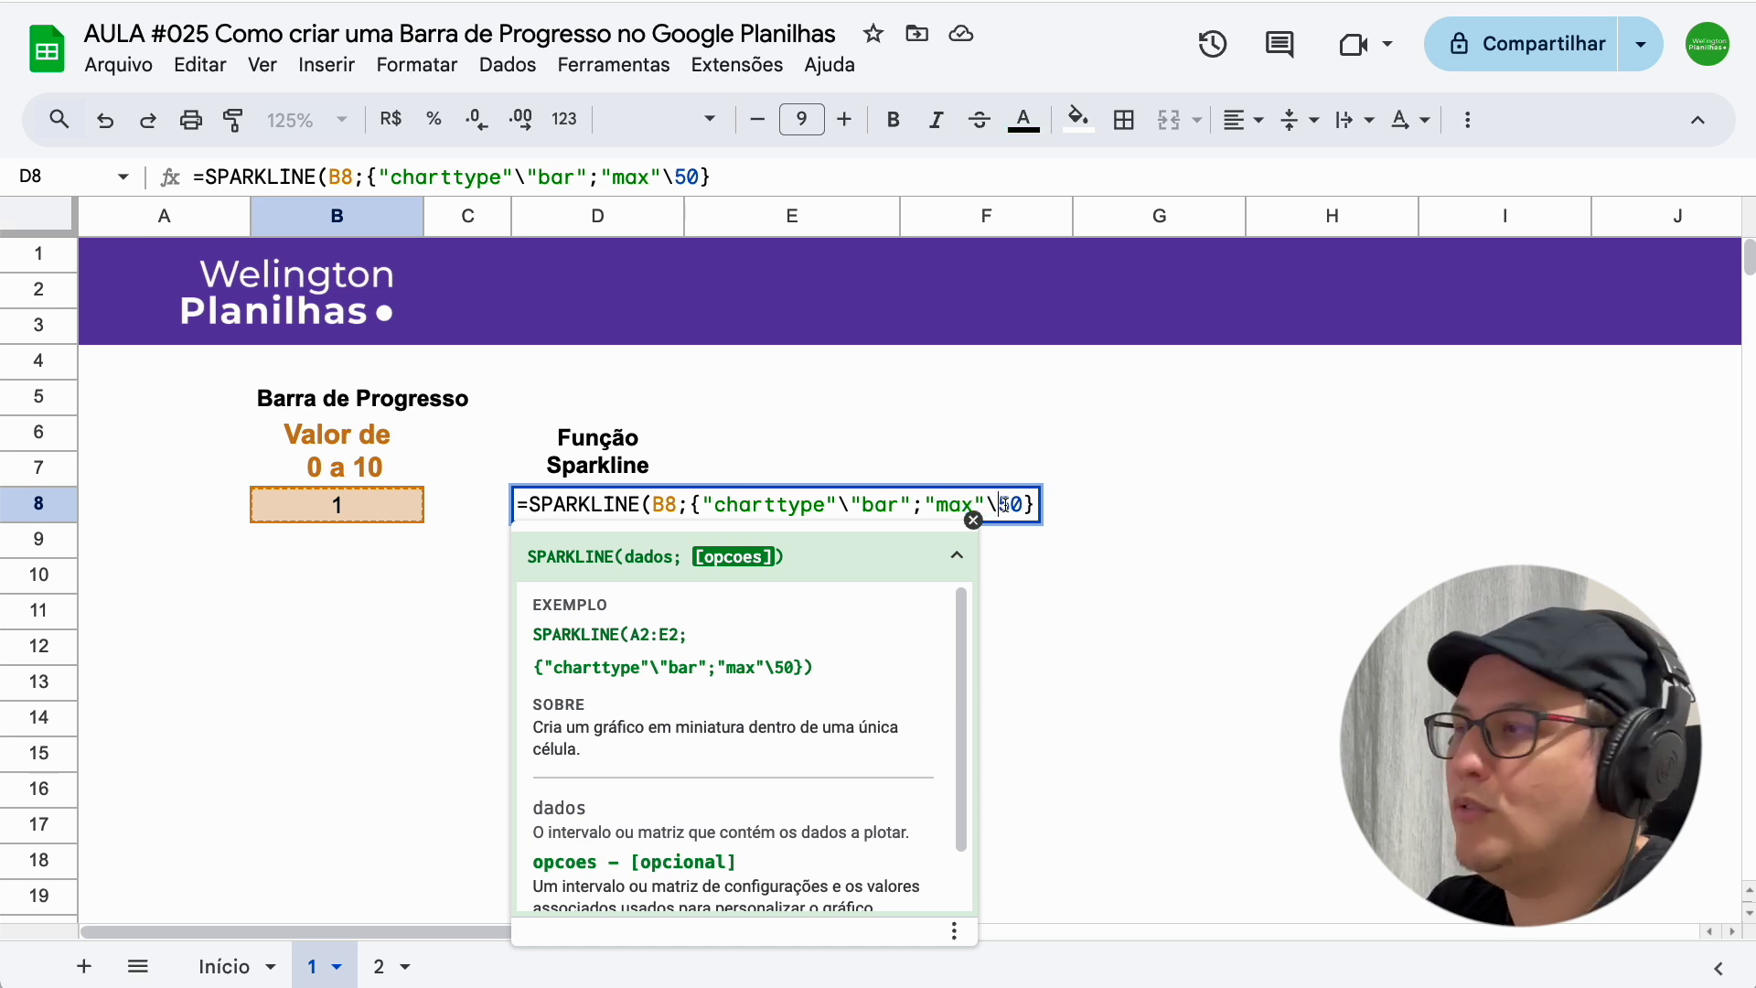
# Replace the maximum 50 with 10, commit D8's formula, and begin typing in D9
pyautogui.doubleClick(1004, 504)
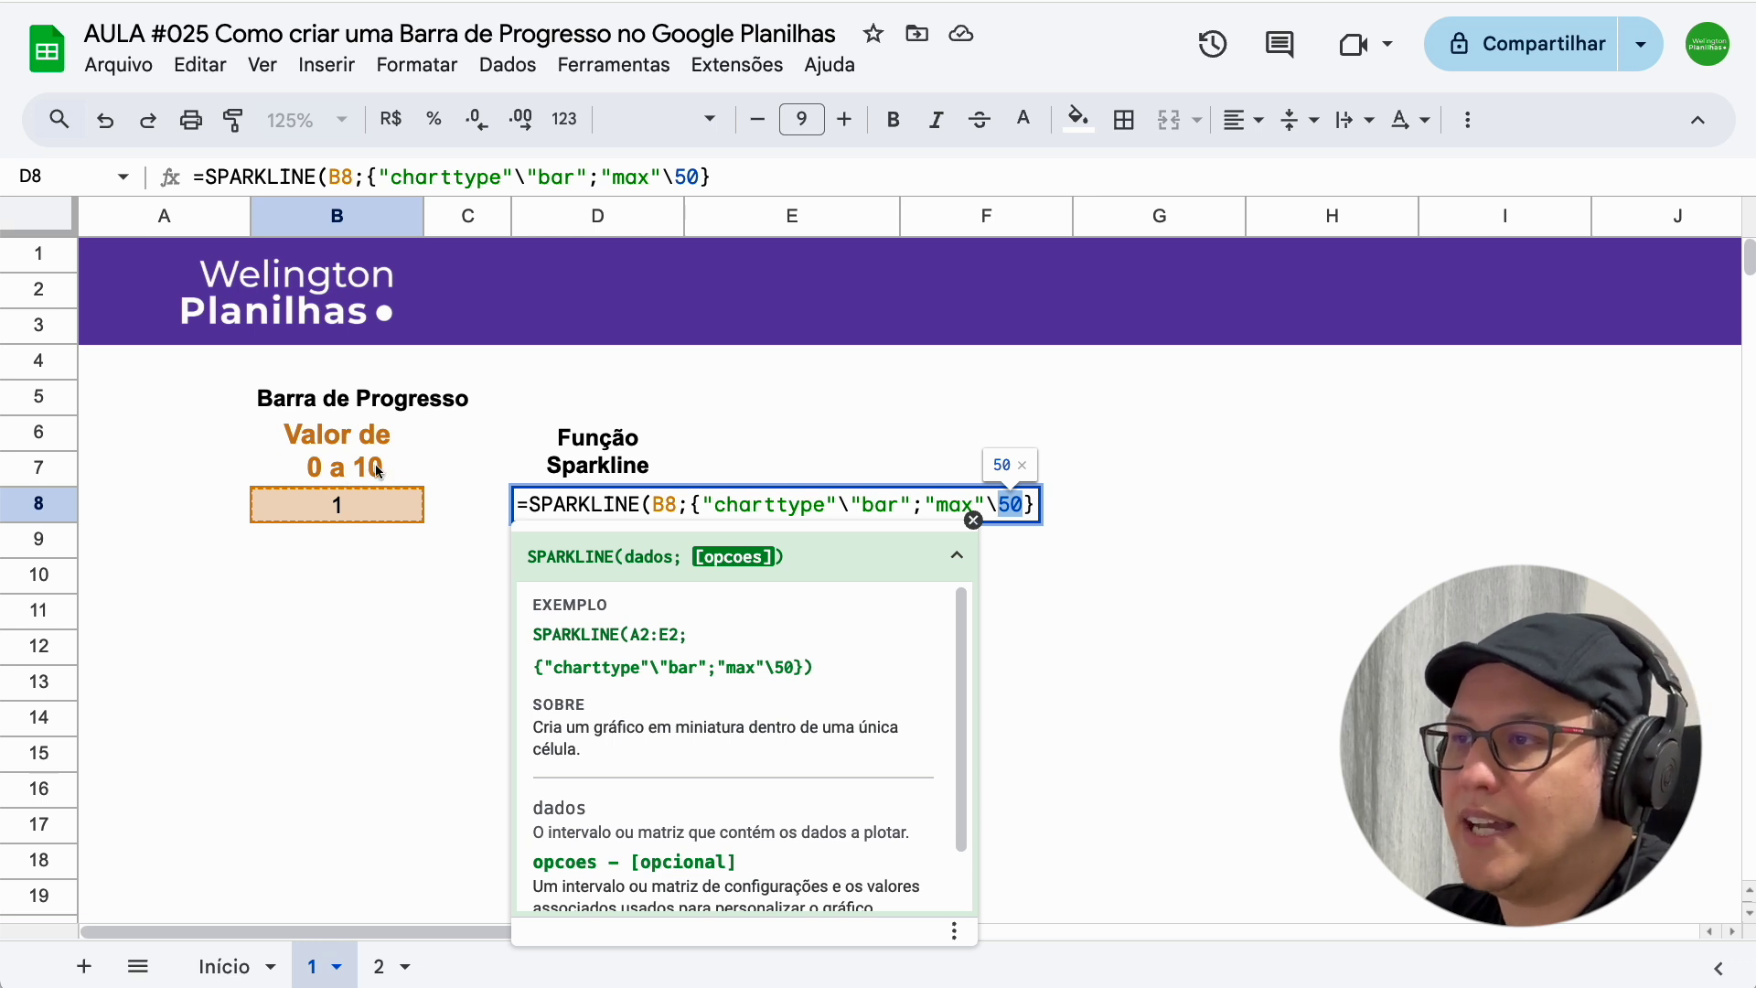
pyautogui.write('10}')
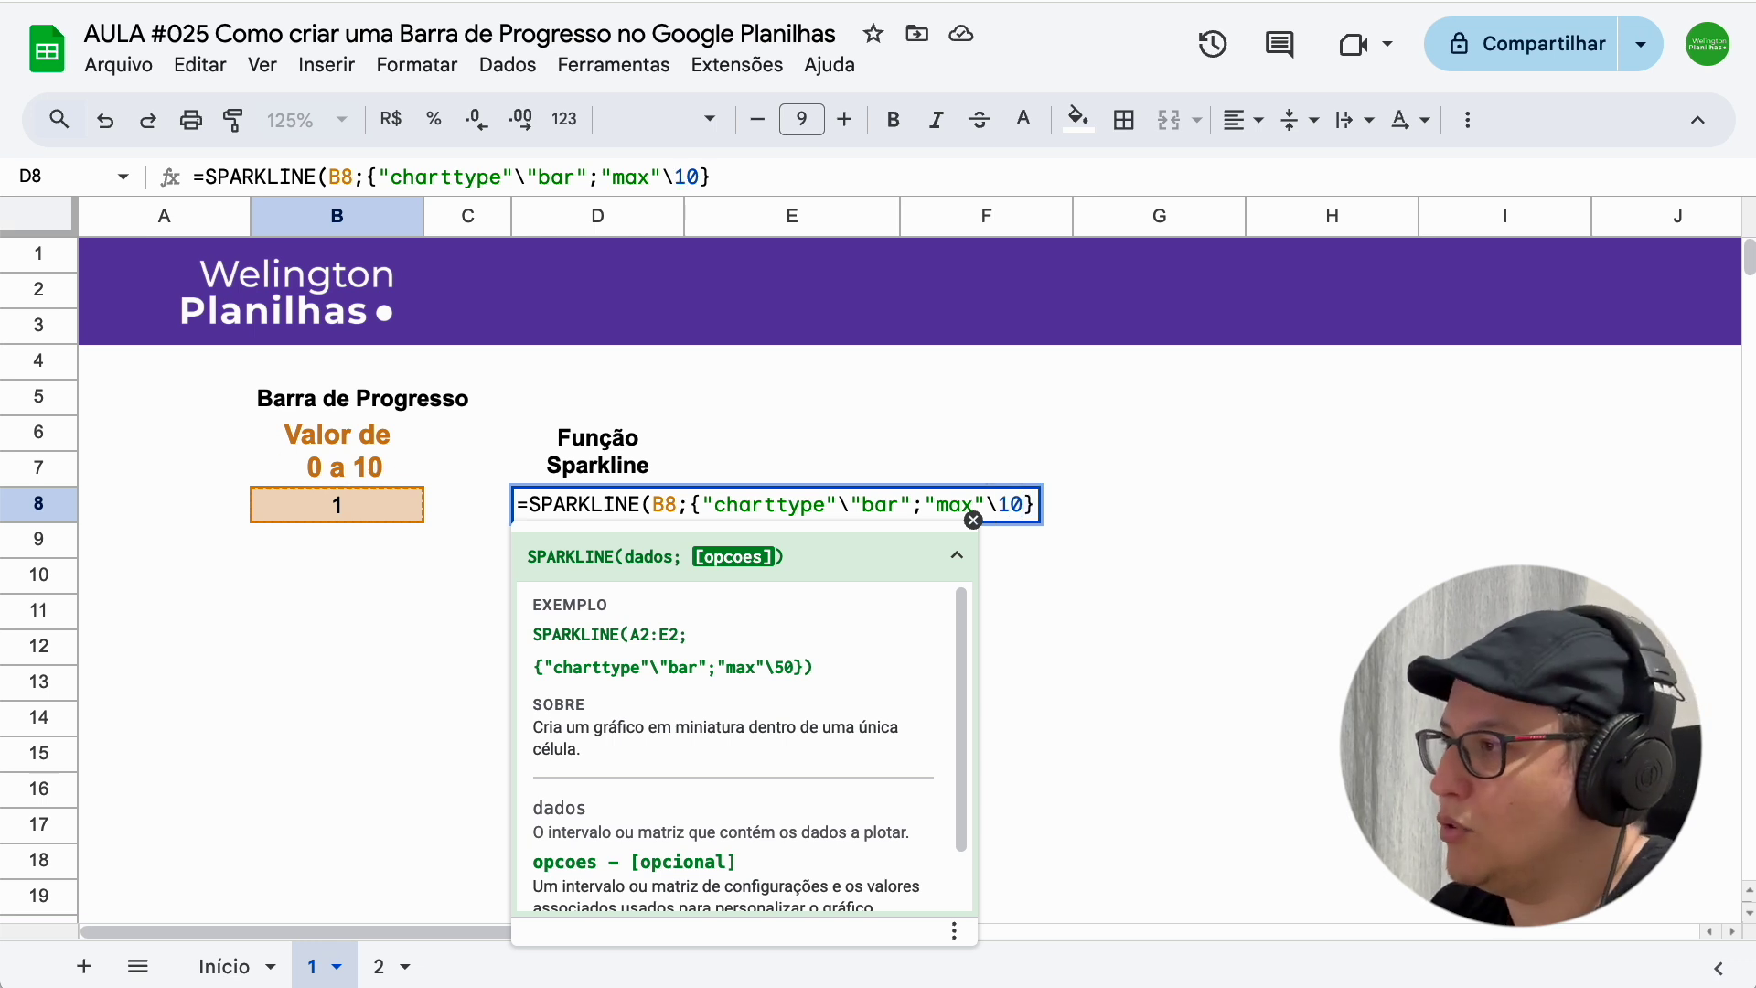
pyautogui.write(')')
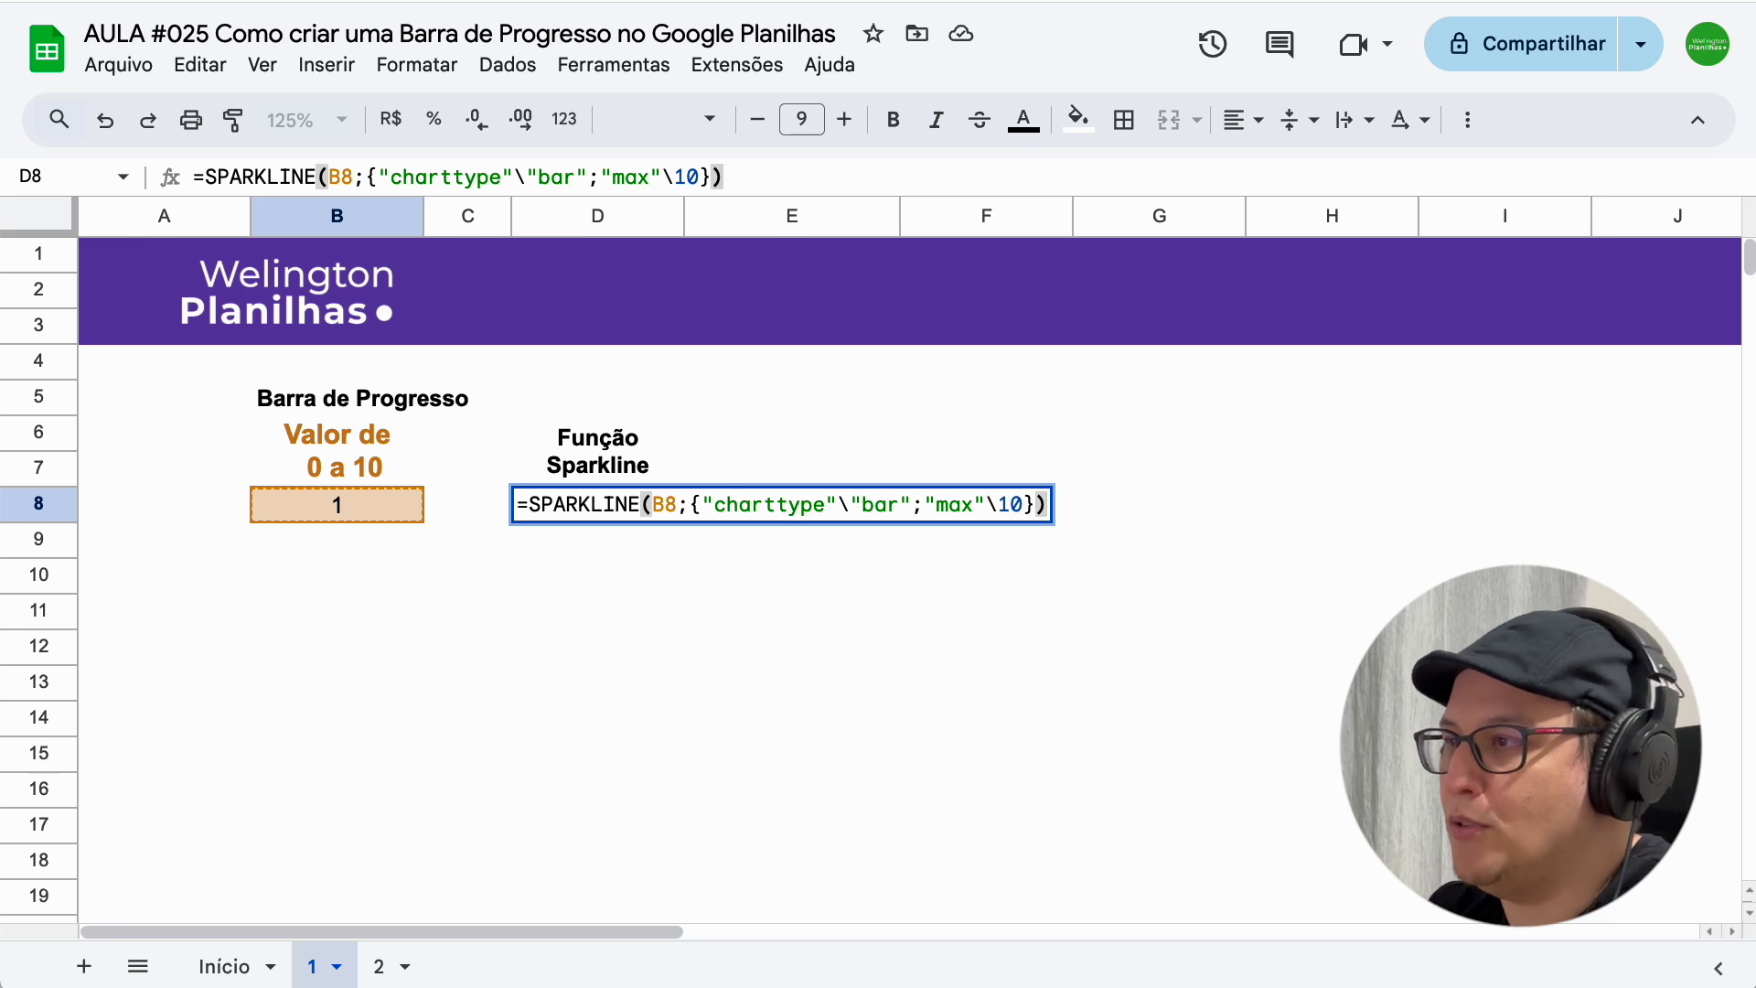
pyautogui.press('Return')
pyautogui.write('=')
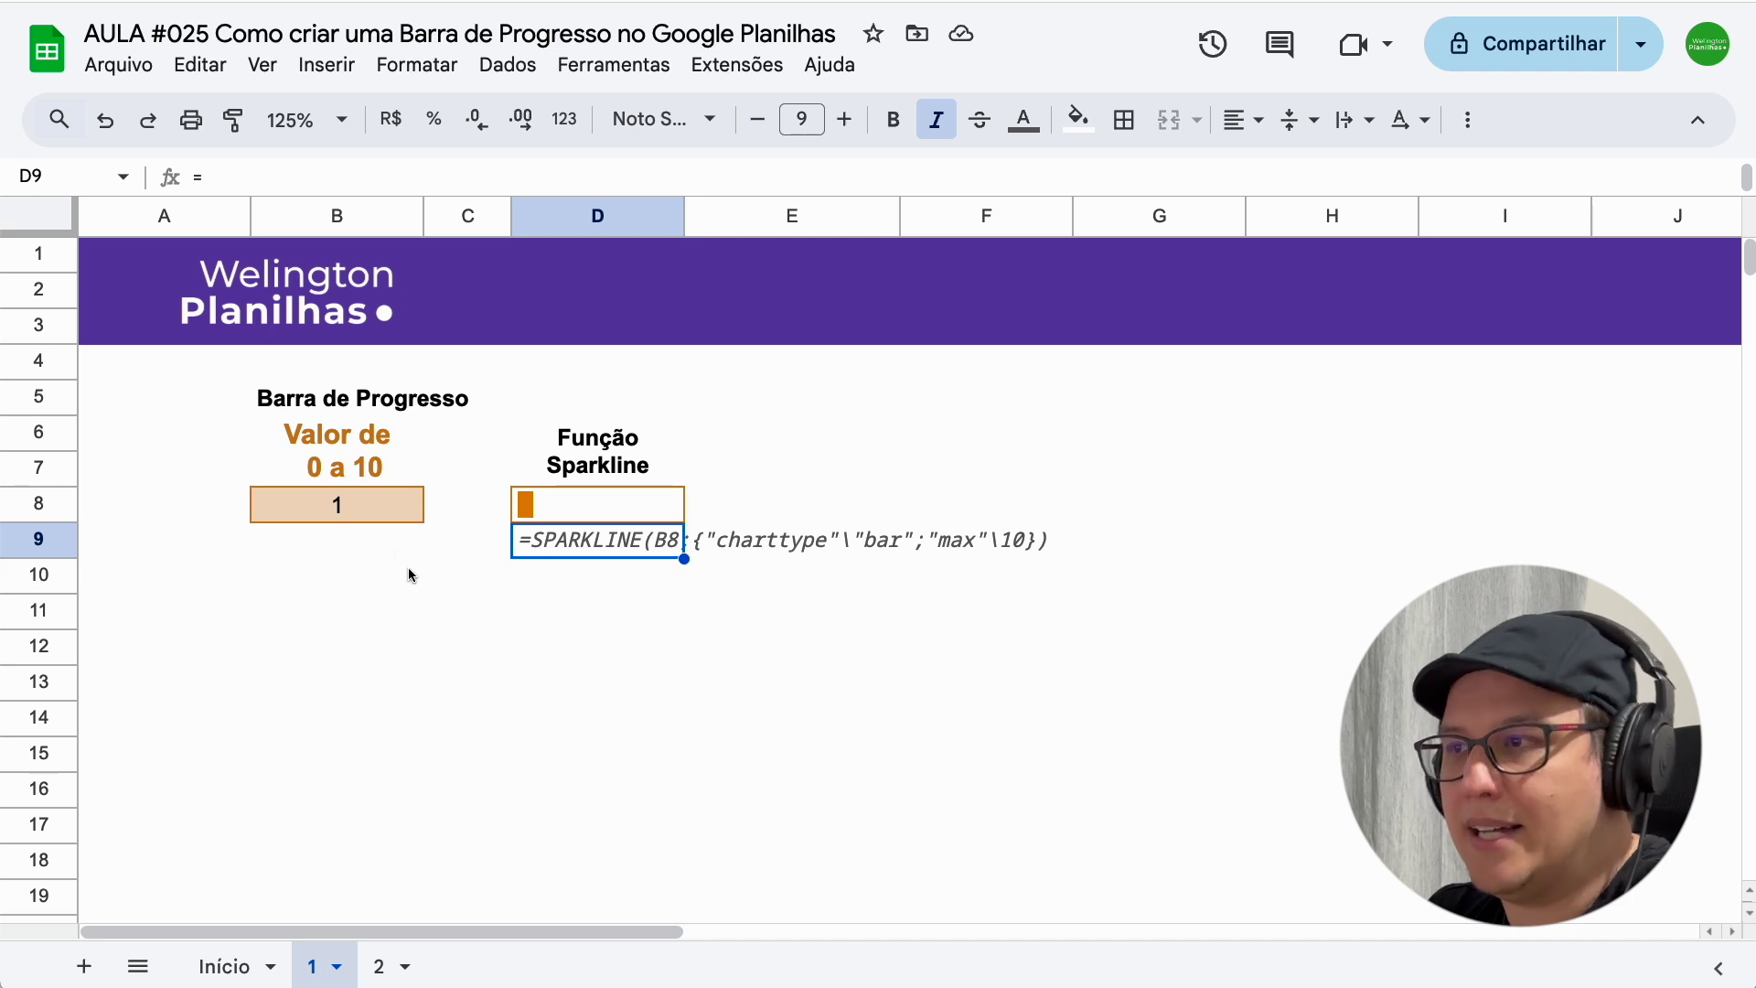
# Set B8 to 5, then to 10, so D8's bar fills completely
pyautogui.click(376, 508)
pyautogui.write('5')
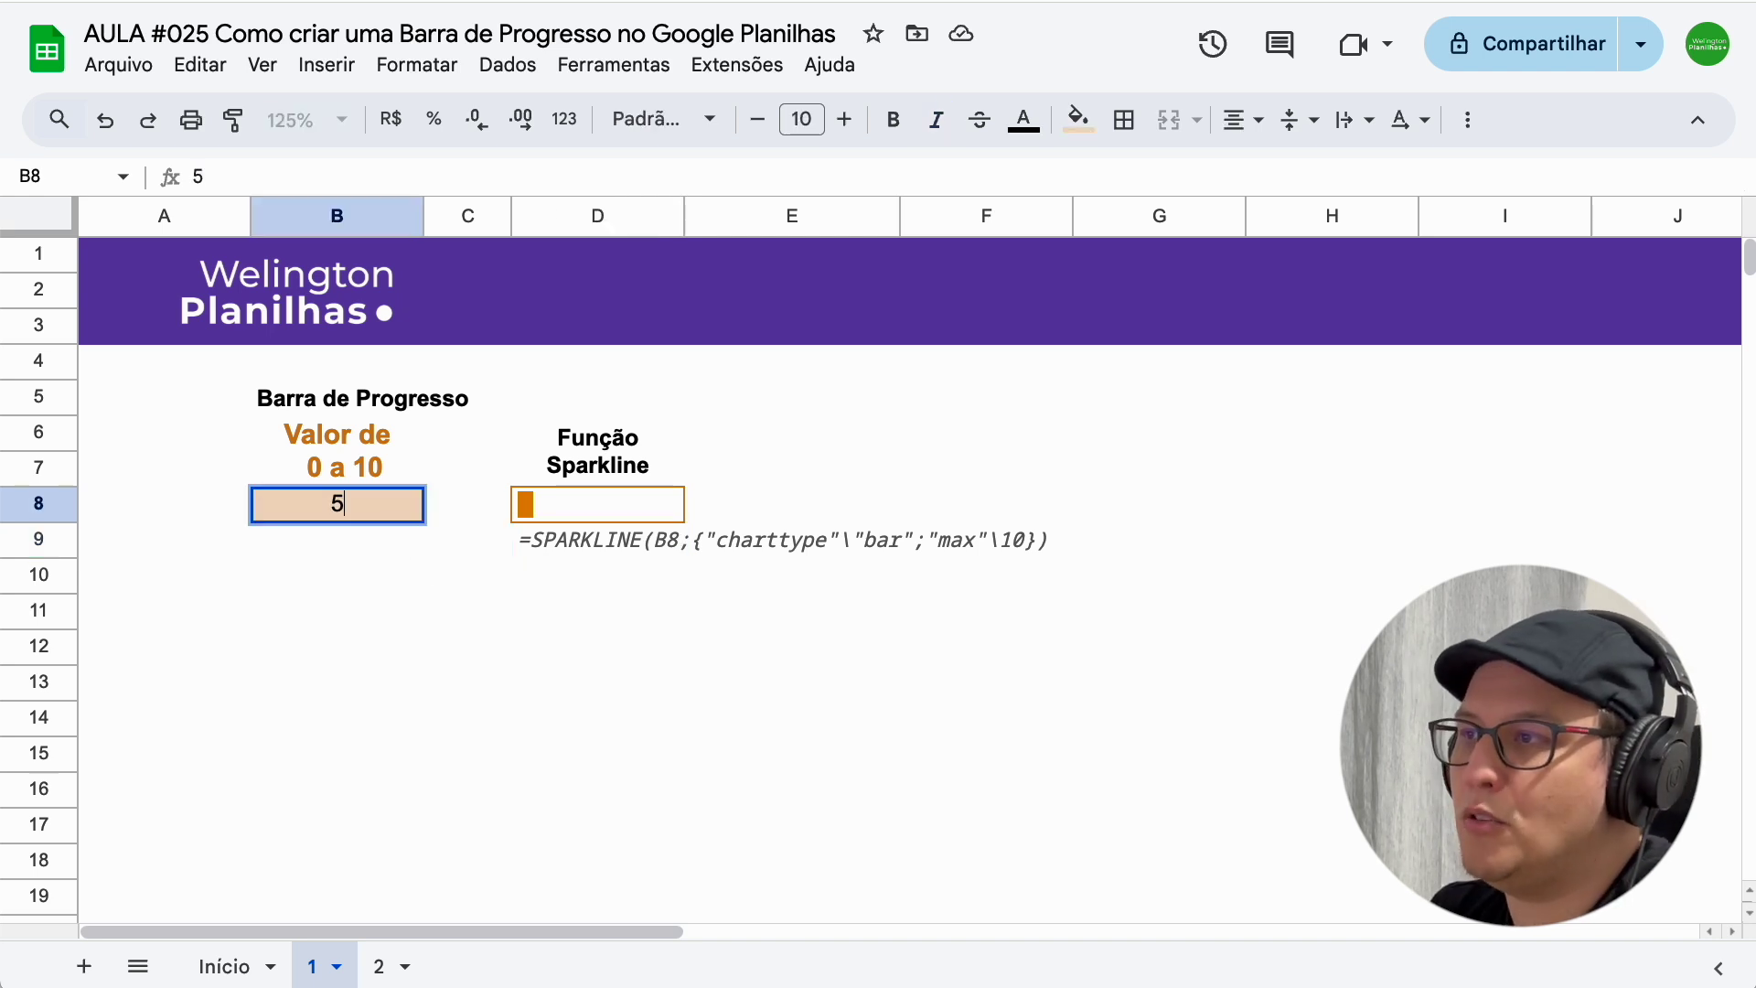
pyautogui.press('Return')
pyautogui.click(336, 505)
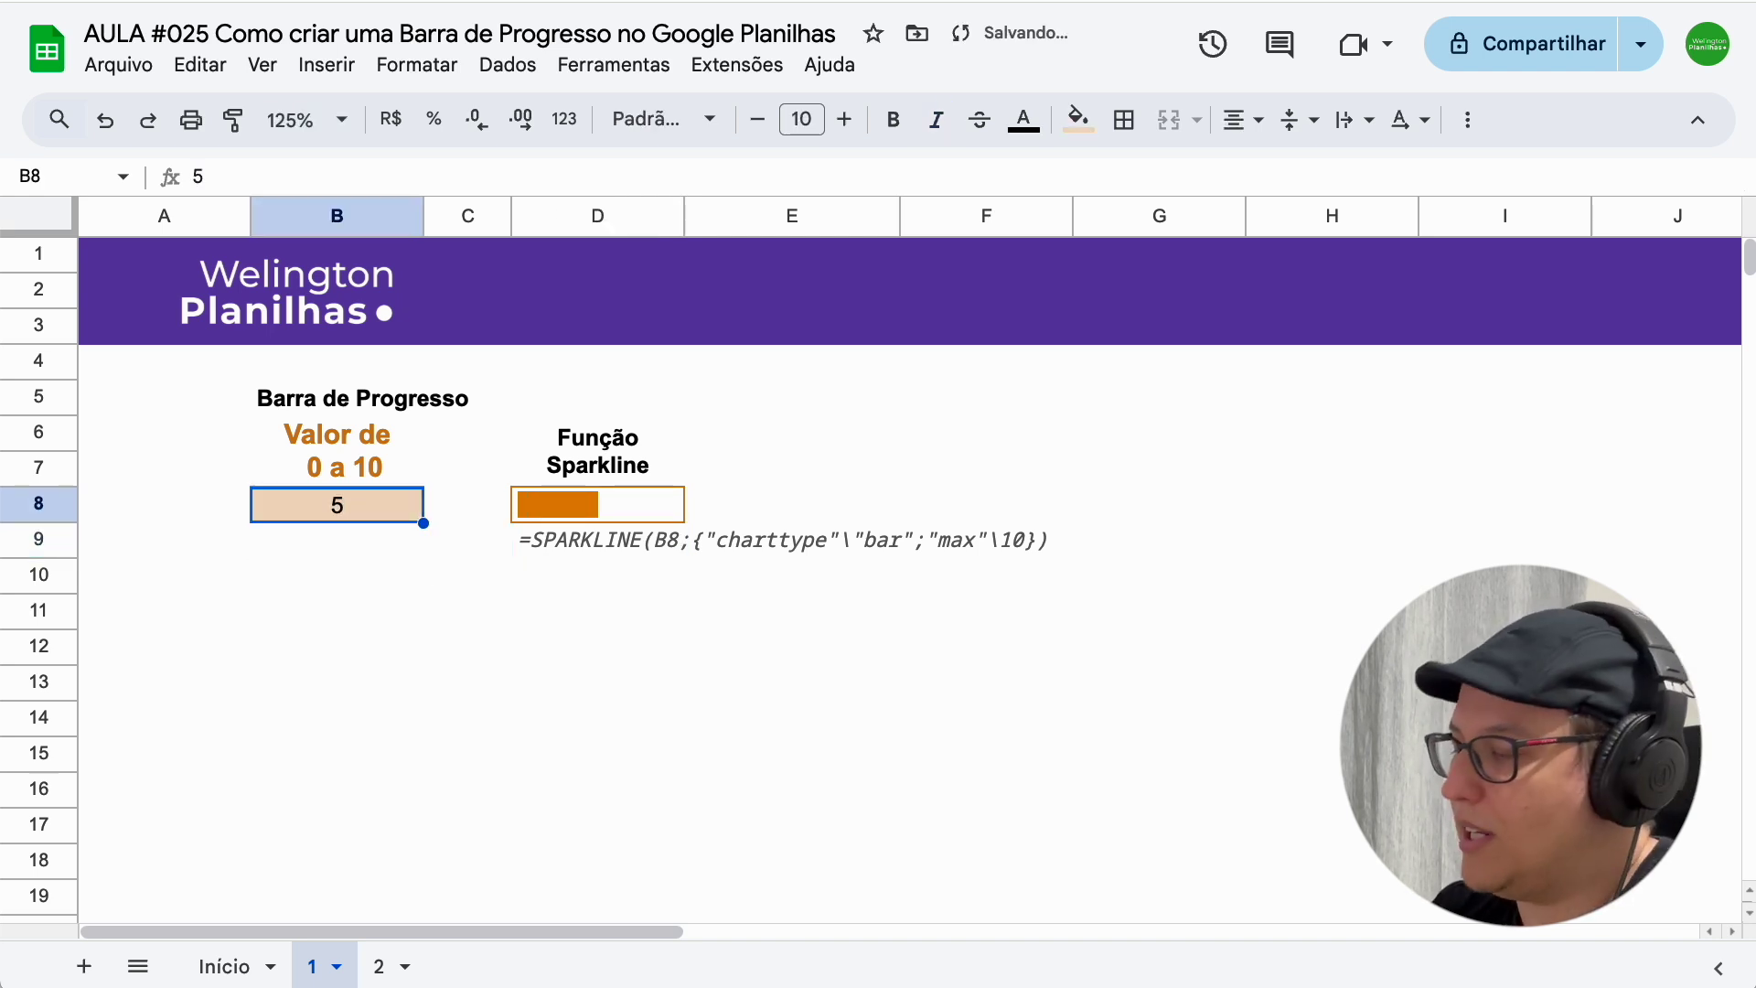
pyautogui.write('10')
pyautogui.press('Return')
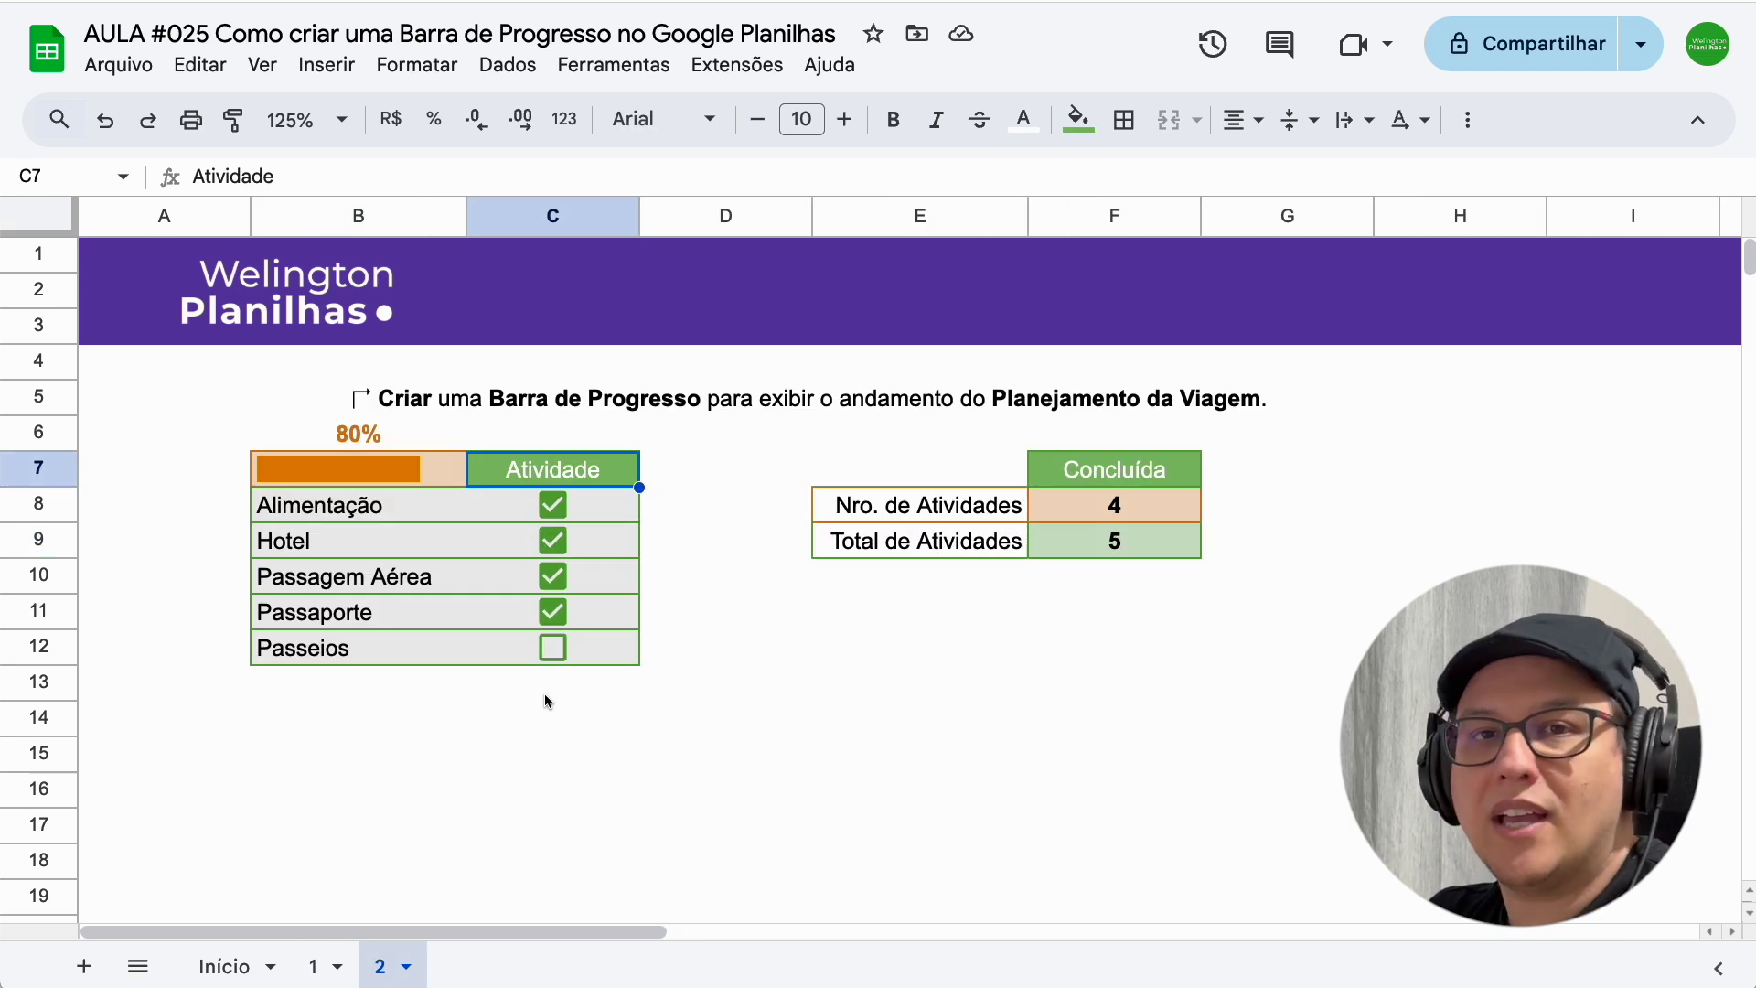
# Delete the contents of F8:F9 and B6:B7 (the counts, 80% value and progress bar)
pyautogui.click(439, 473)
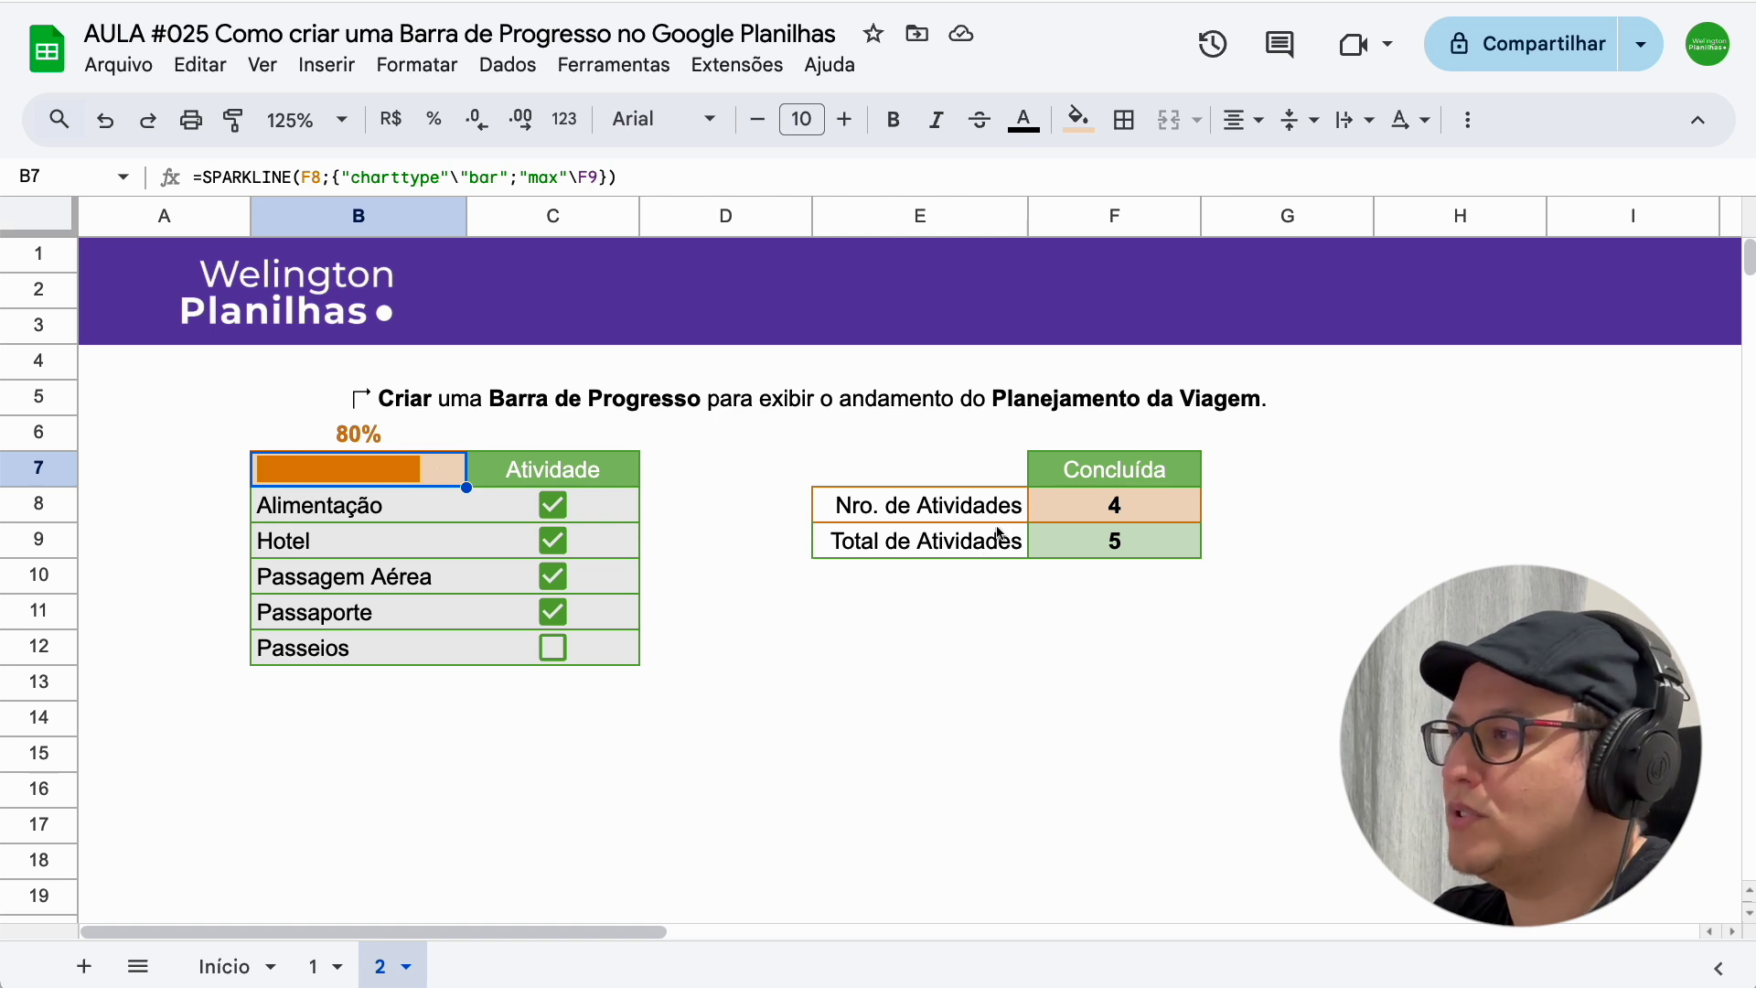
pyautogui.moveTo(1115, 505); pyautogui.dragTo(1114, 540)
pyautogui.keyDown('ctrl'); pyautogui.click(409, 432); pyautogui.keyUp('ctrl')
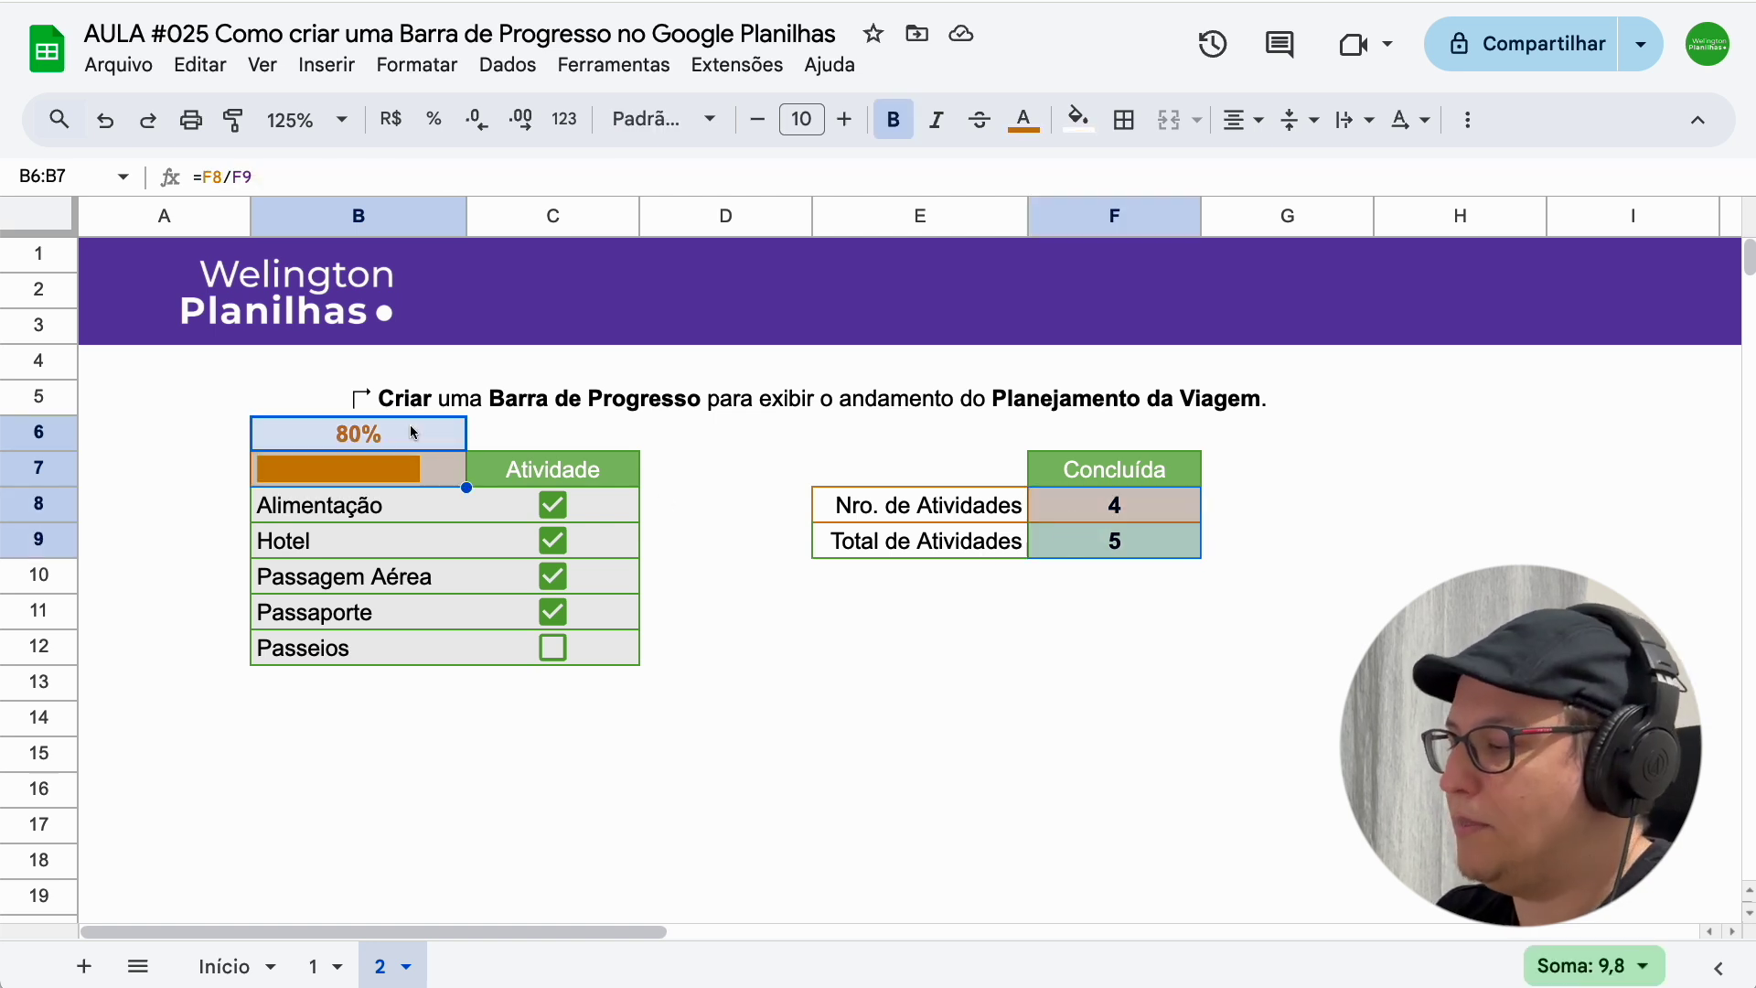
pyautogui.press('Delete')
pyautogui.click(536, 471)
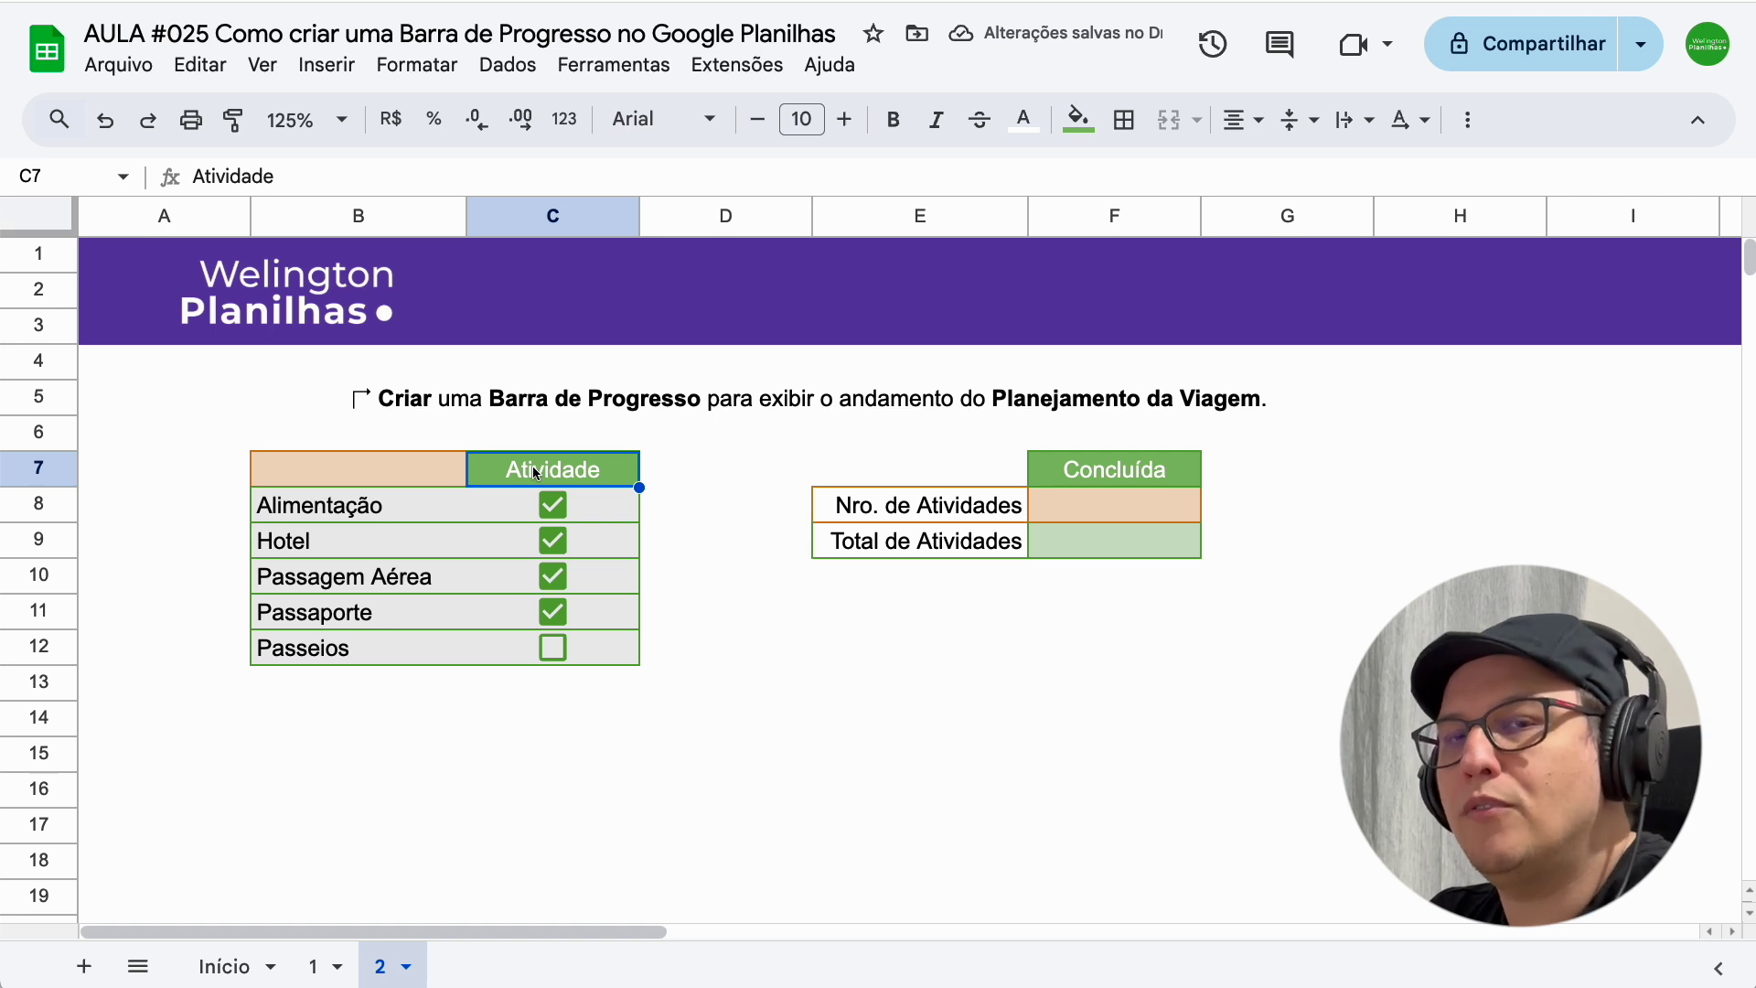
# Enter =CONT.SE(C8:C12;TRUE) in F8 to count the ticked activities
pyautogui.click(1063, 520)
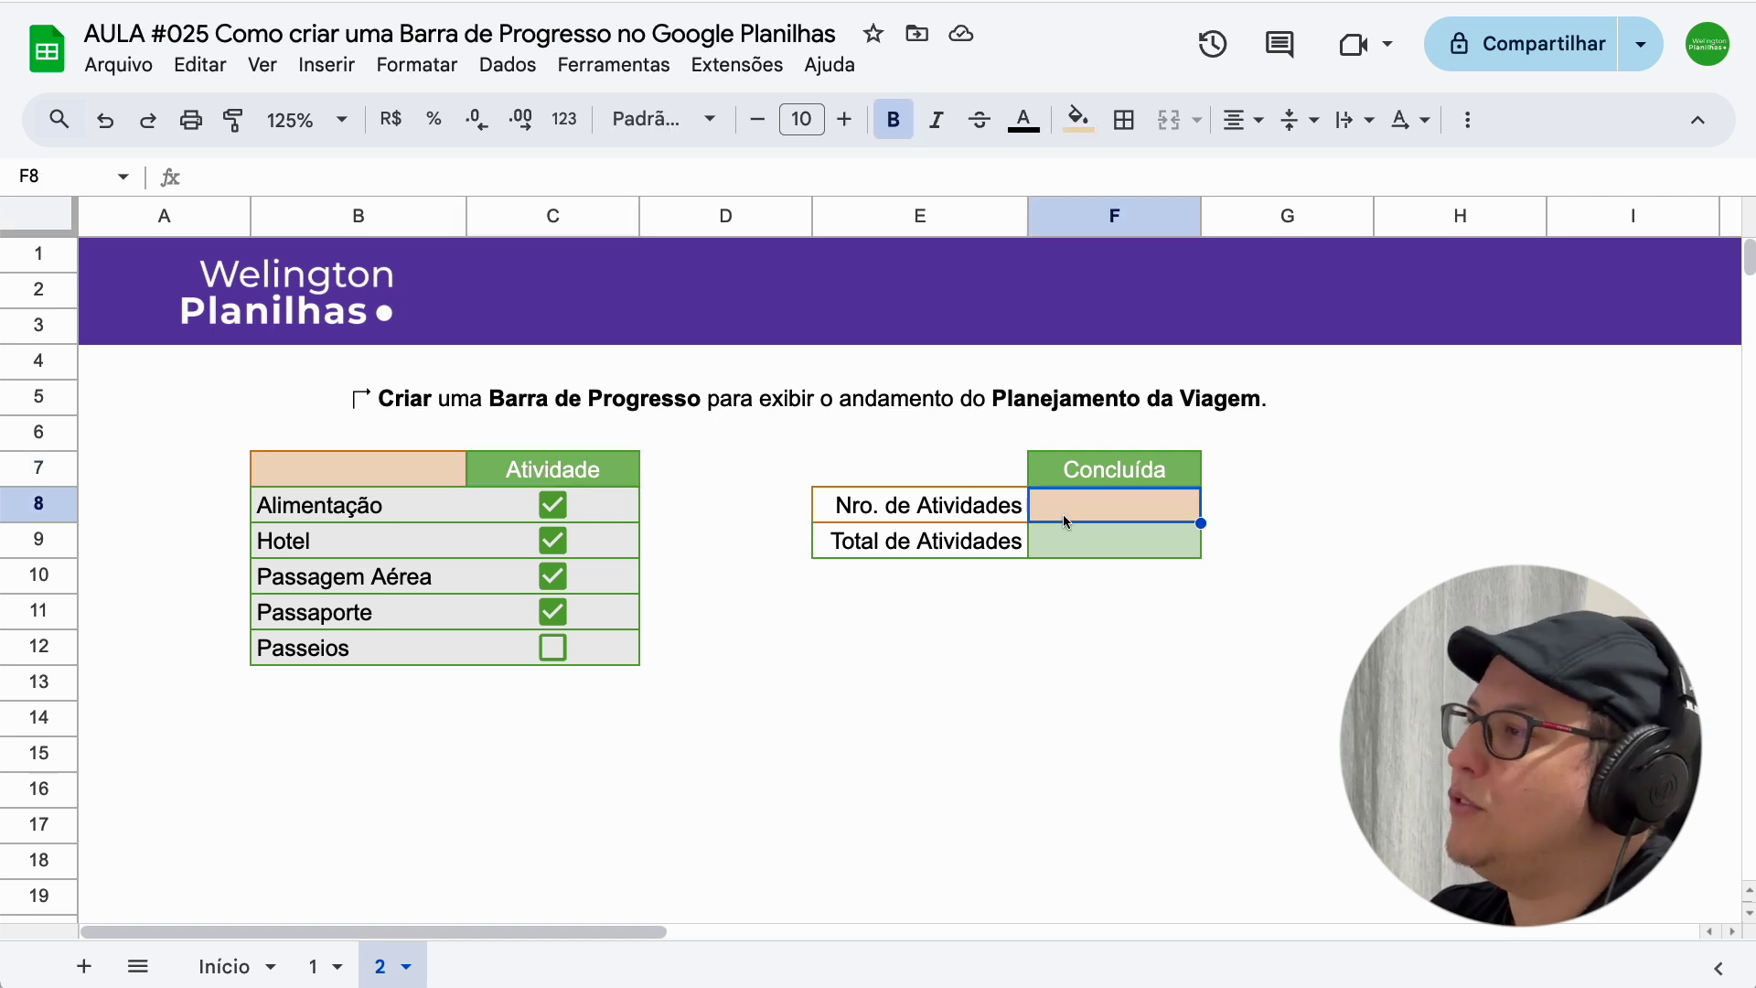
pyautogui.write('=con')
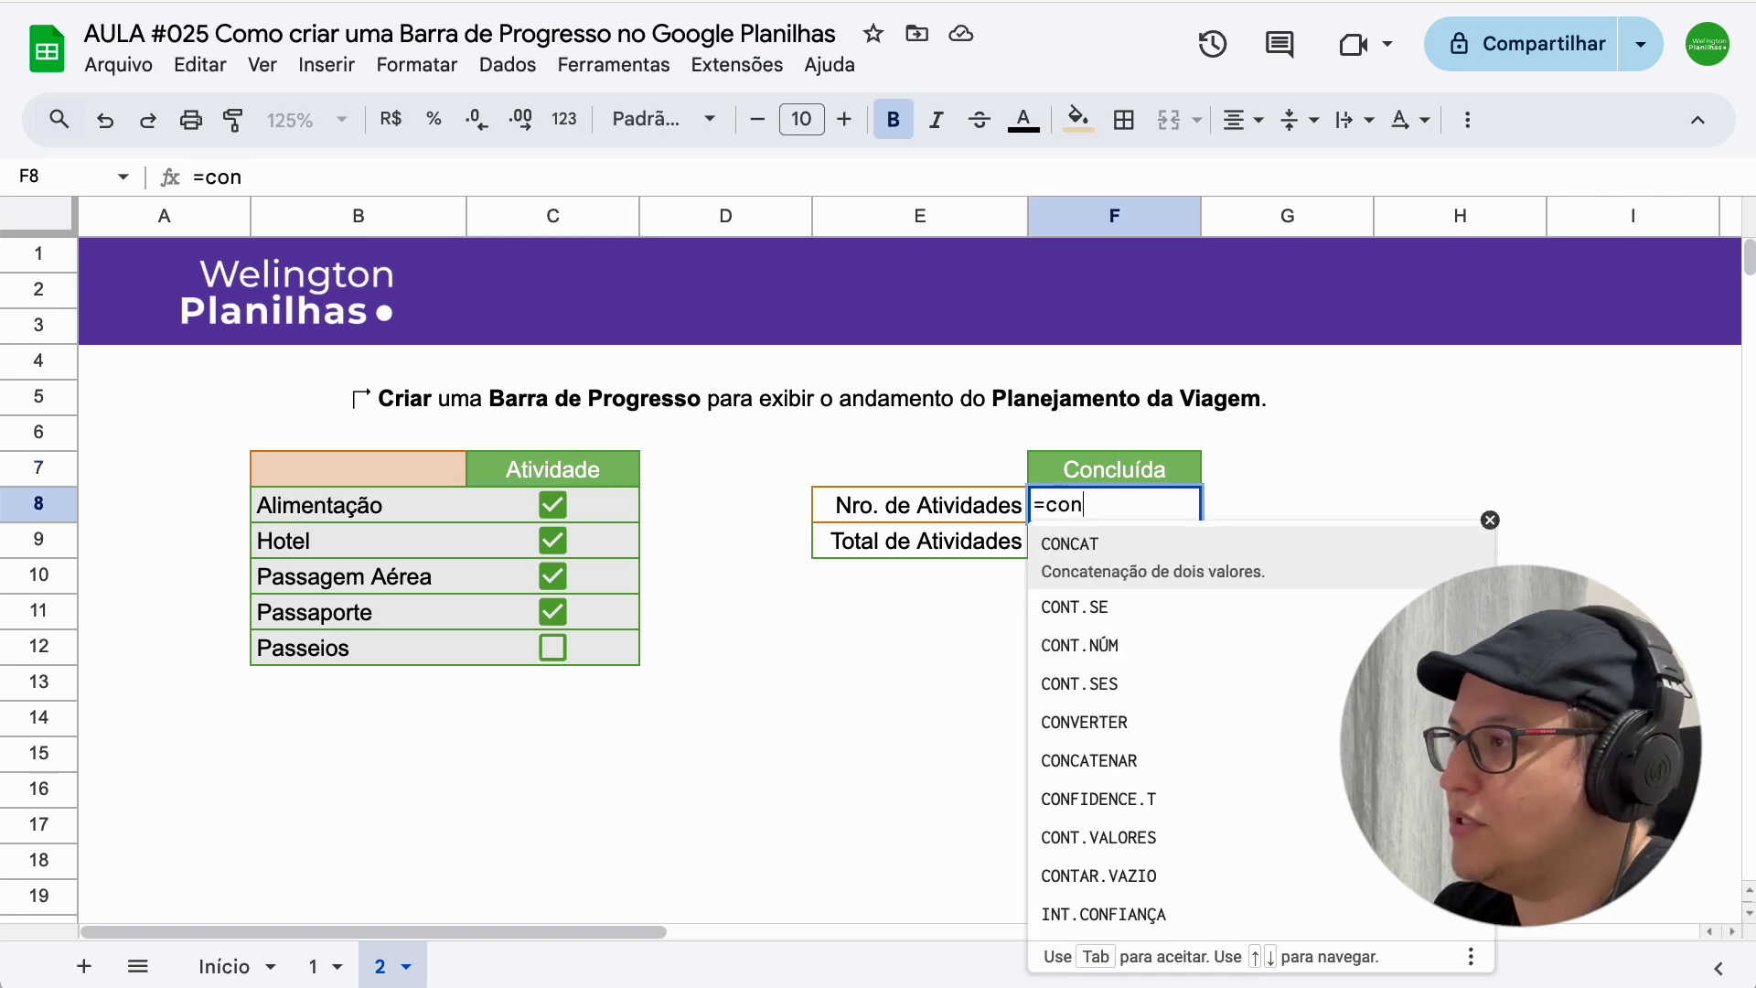
pyautogui.write('t')
pyautogui.press('Tab')
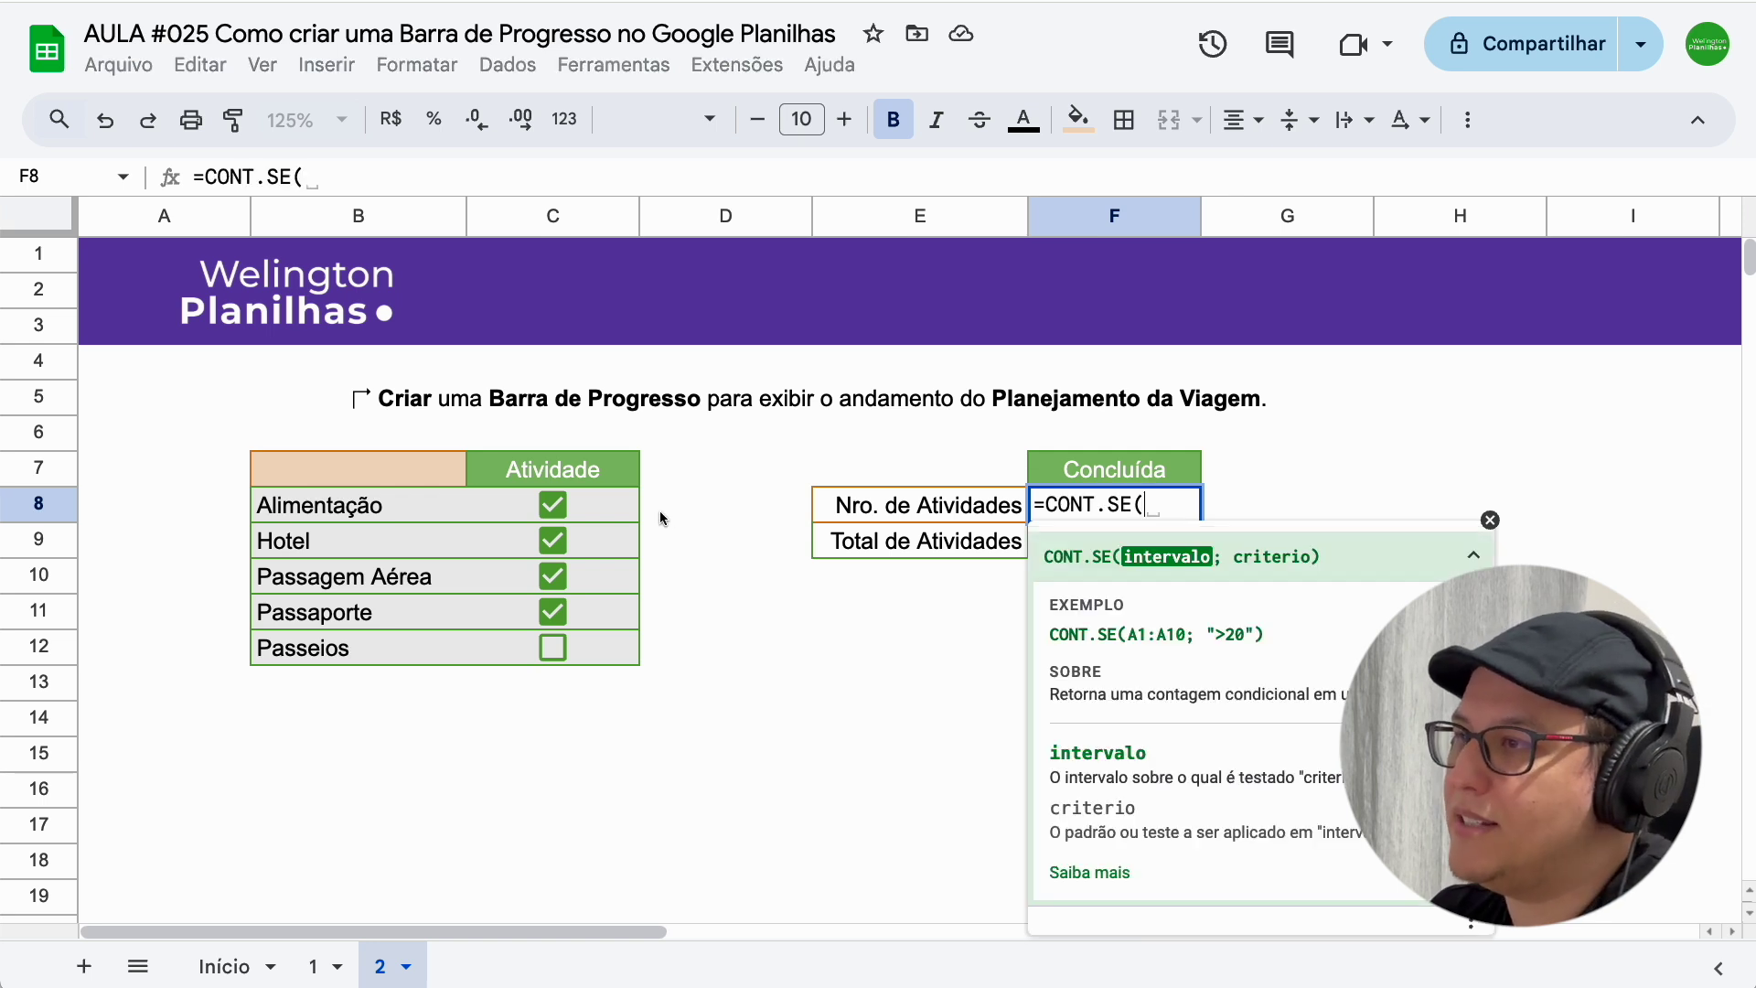
pyautogui.moveTo(586, 508); pyautogui.dragTo(587, 648)
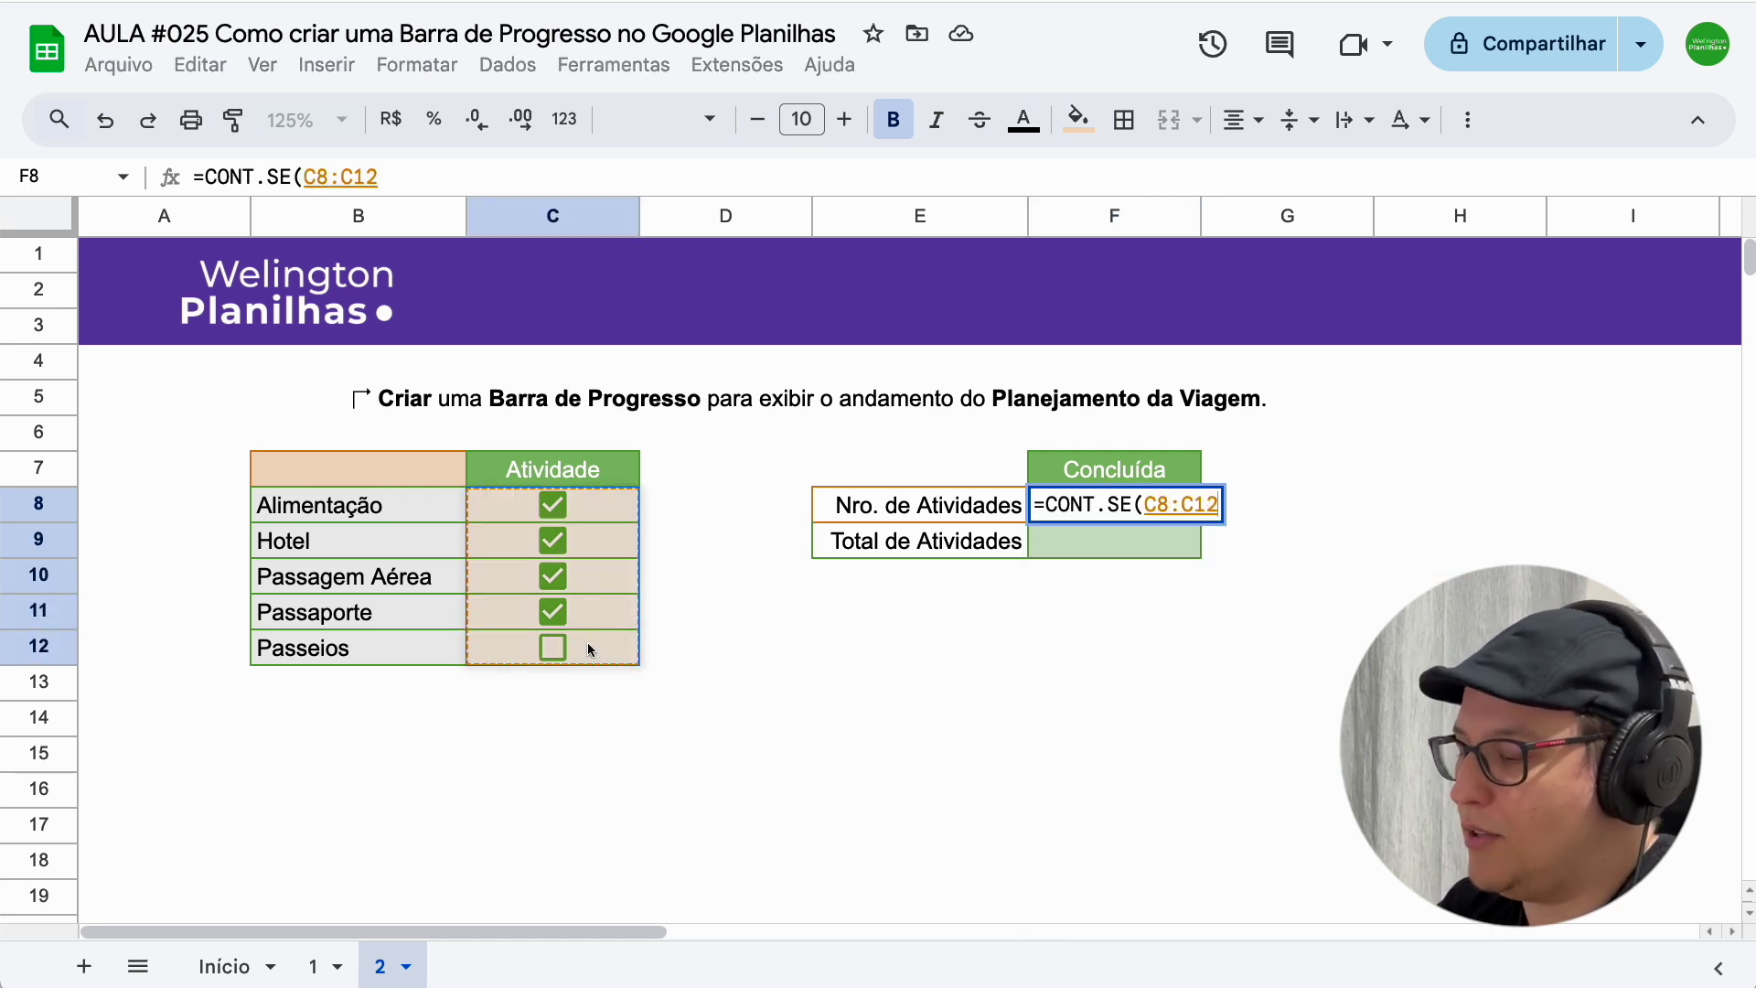
pyautogui.write(';')
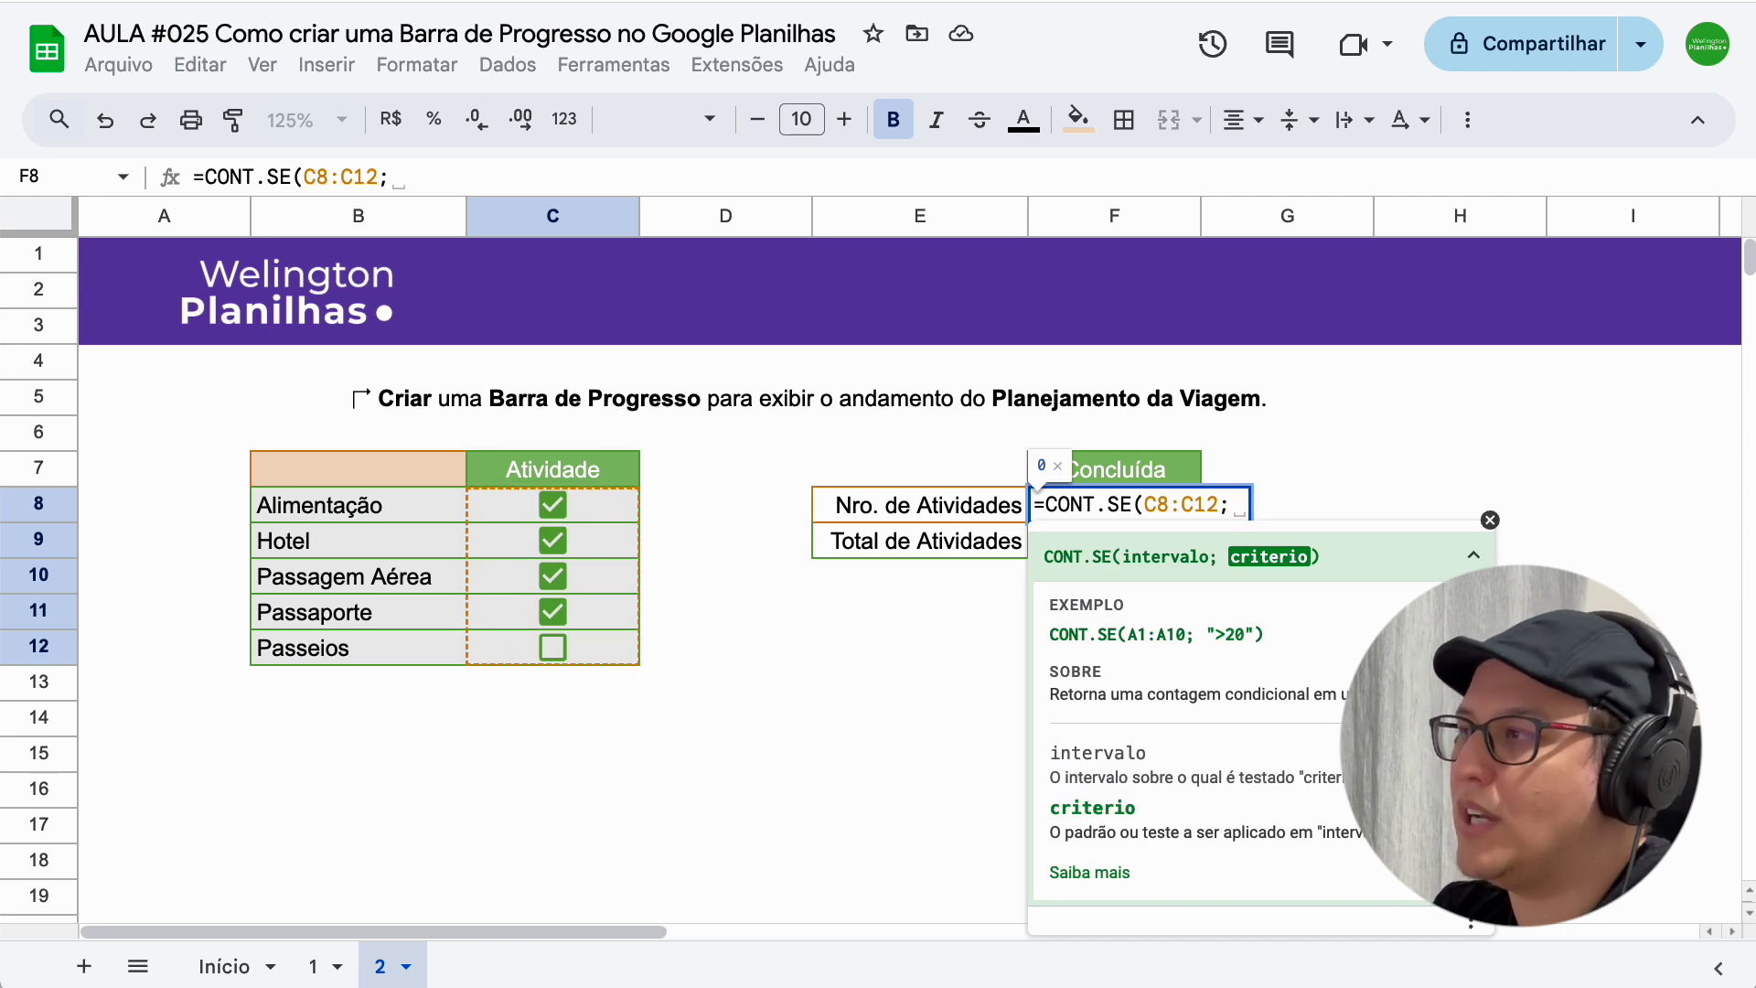
pyautogui.write('TRUE)')
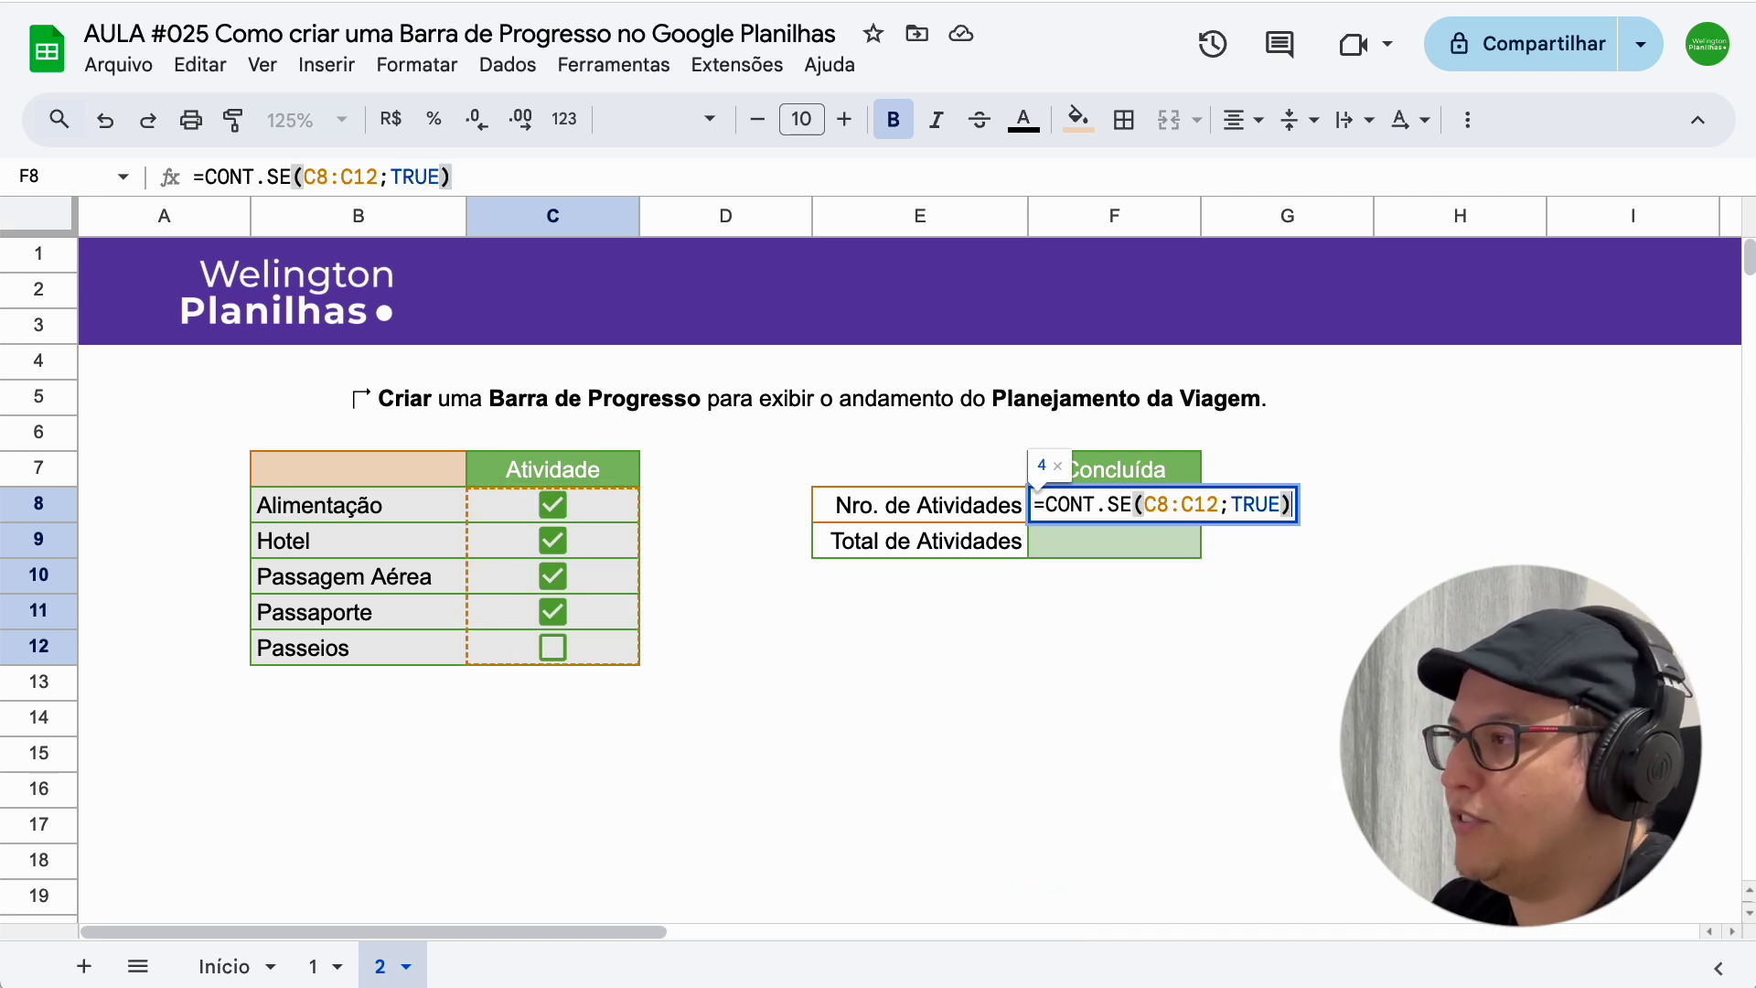
pyautogui.press('Return')
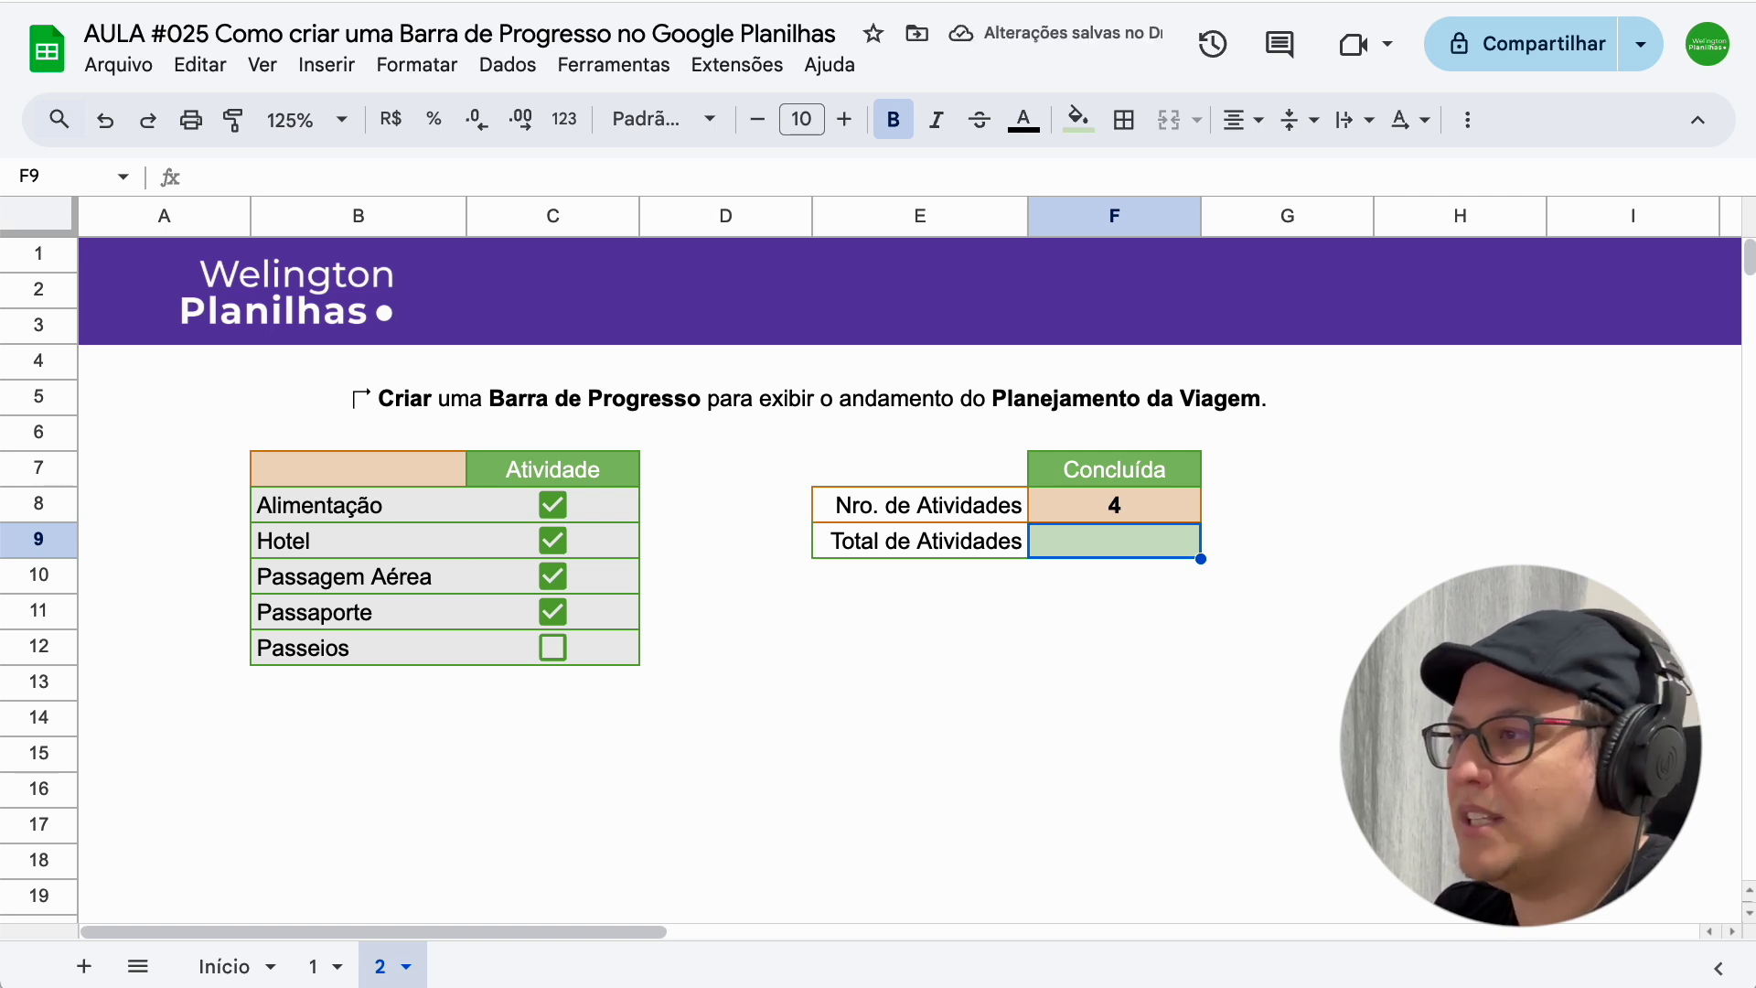
# Test the count by toggling checkboxes, leaving Hotel unchecked, then begin =cont. in F9
pyautogui.click(553, 573)
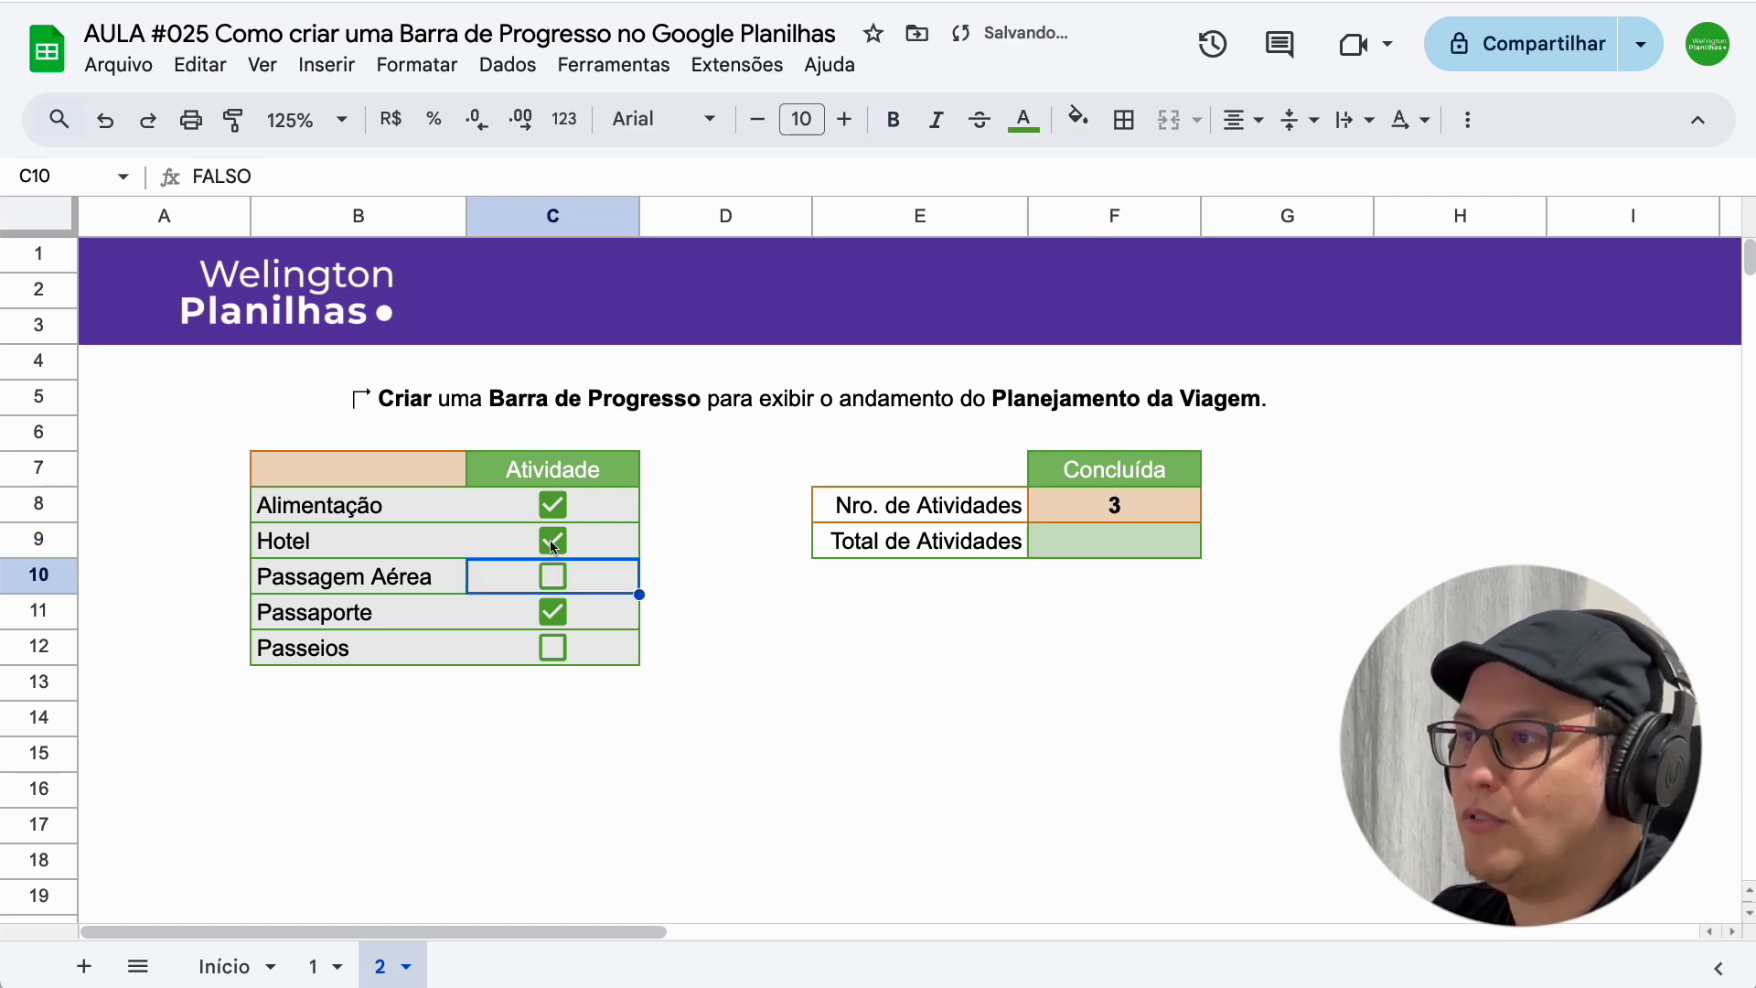
pyautogui.click(553, 542)
pyautogui.click(553, 611)
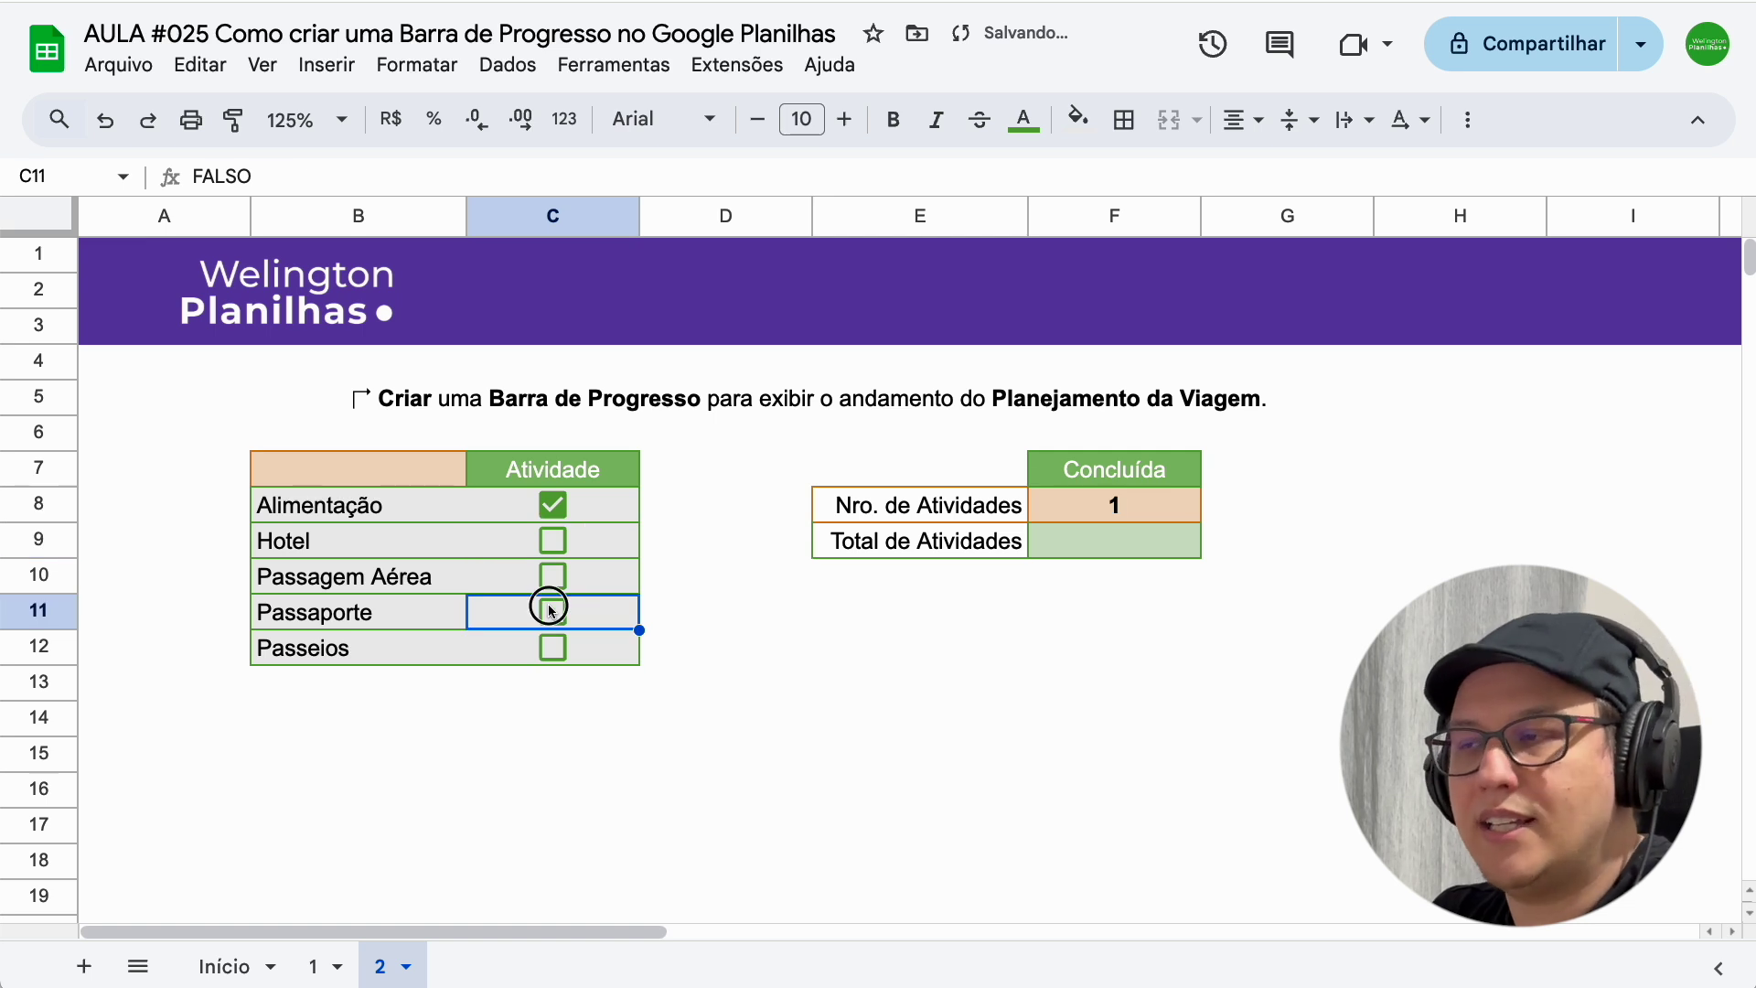
pyautogui.click(553, 611)
pyautogui.click(552, 576)
pyautogui.click(1090, 547)
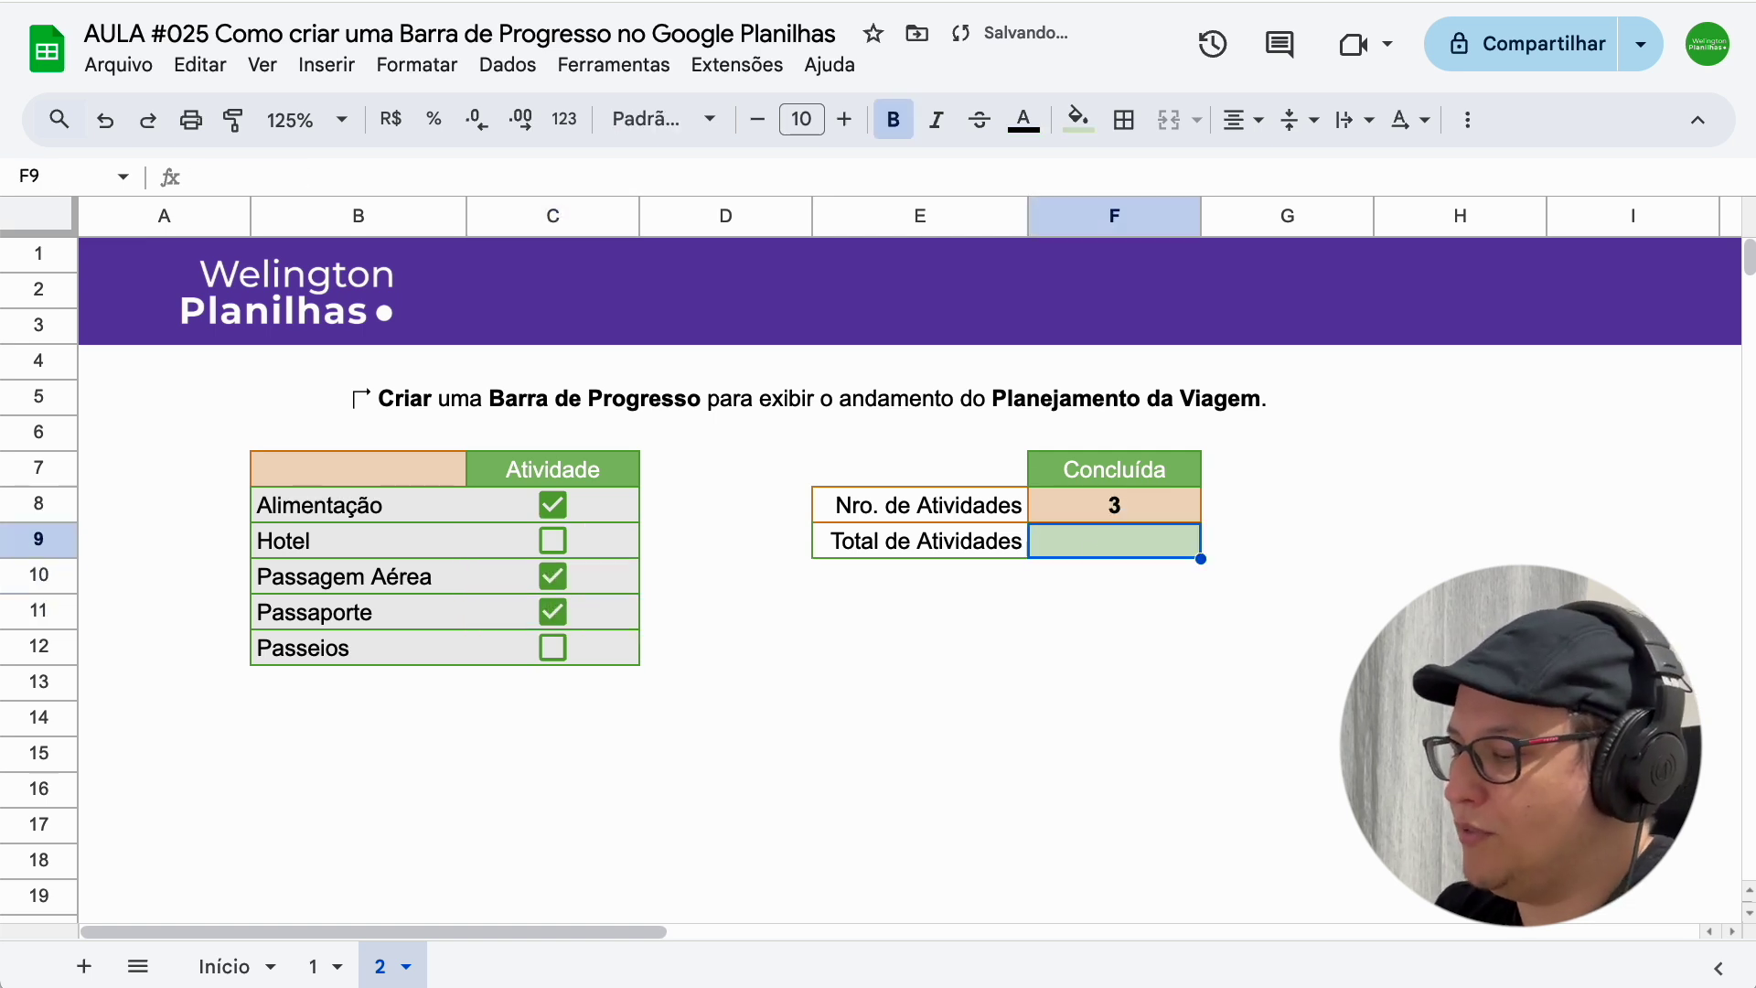
pyautogui.write('=cont.')
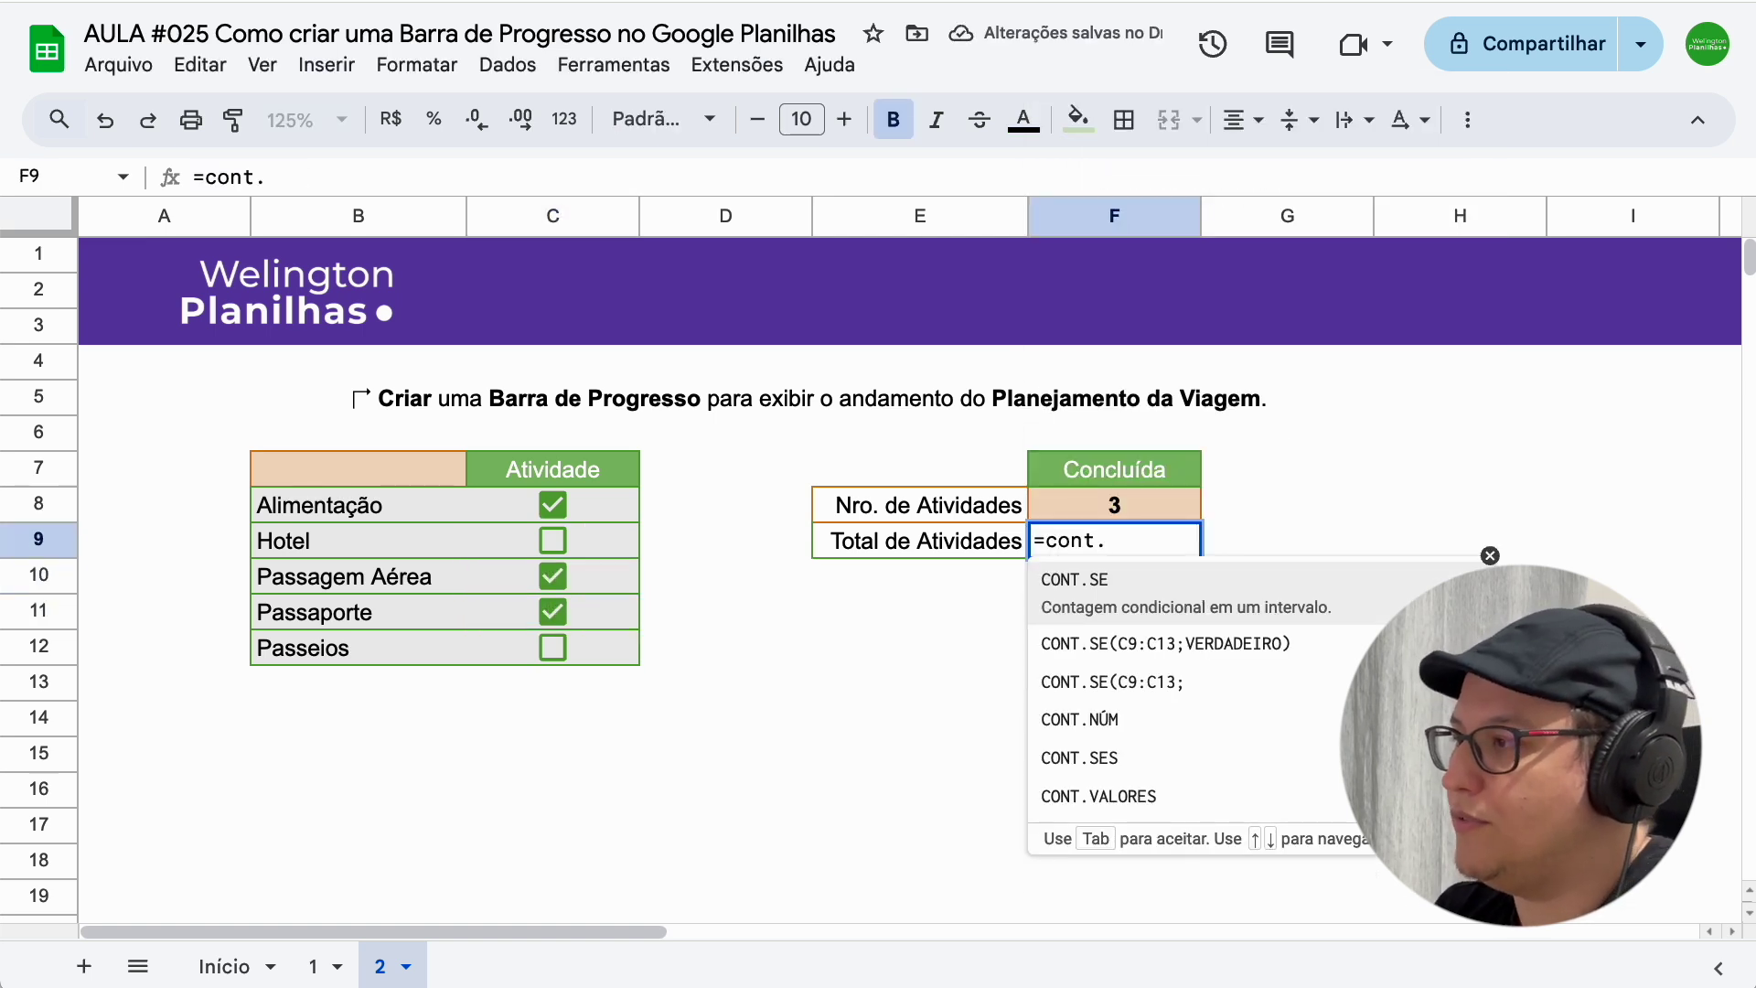
# Complete F9 as =CONT.VALORES(C8:C12) so it shows the total of 5 activities
pyautogui.press('Down')
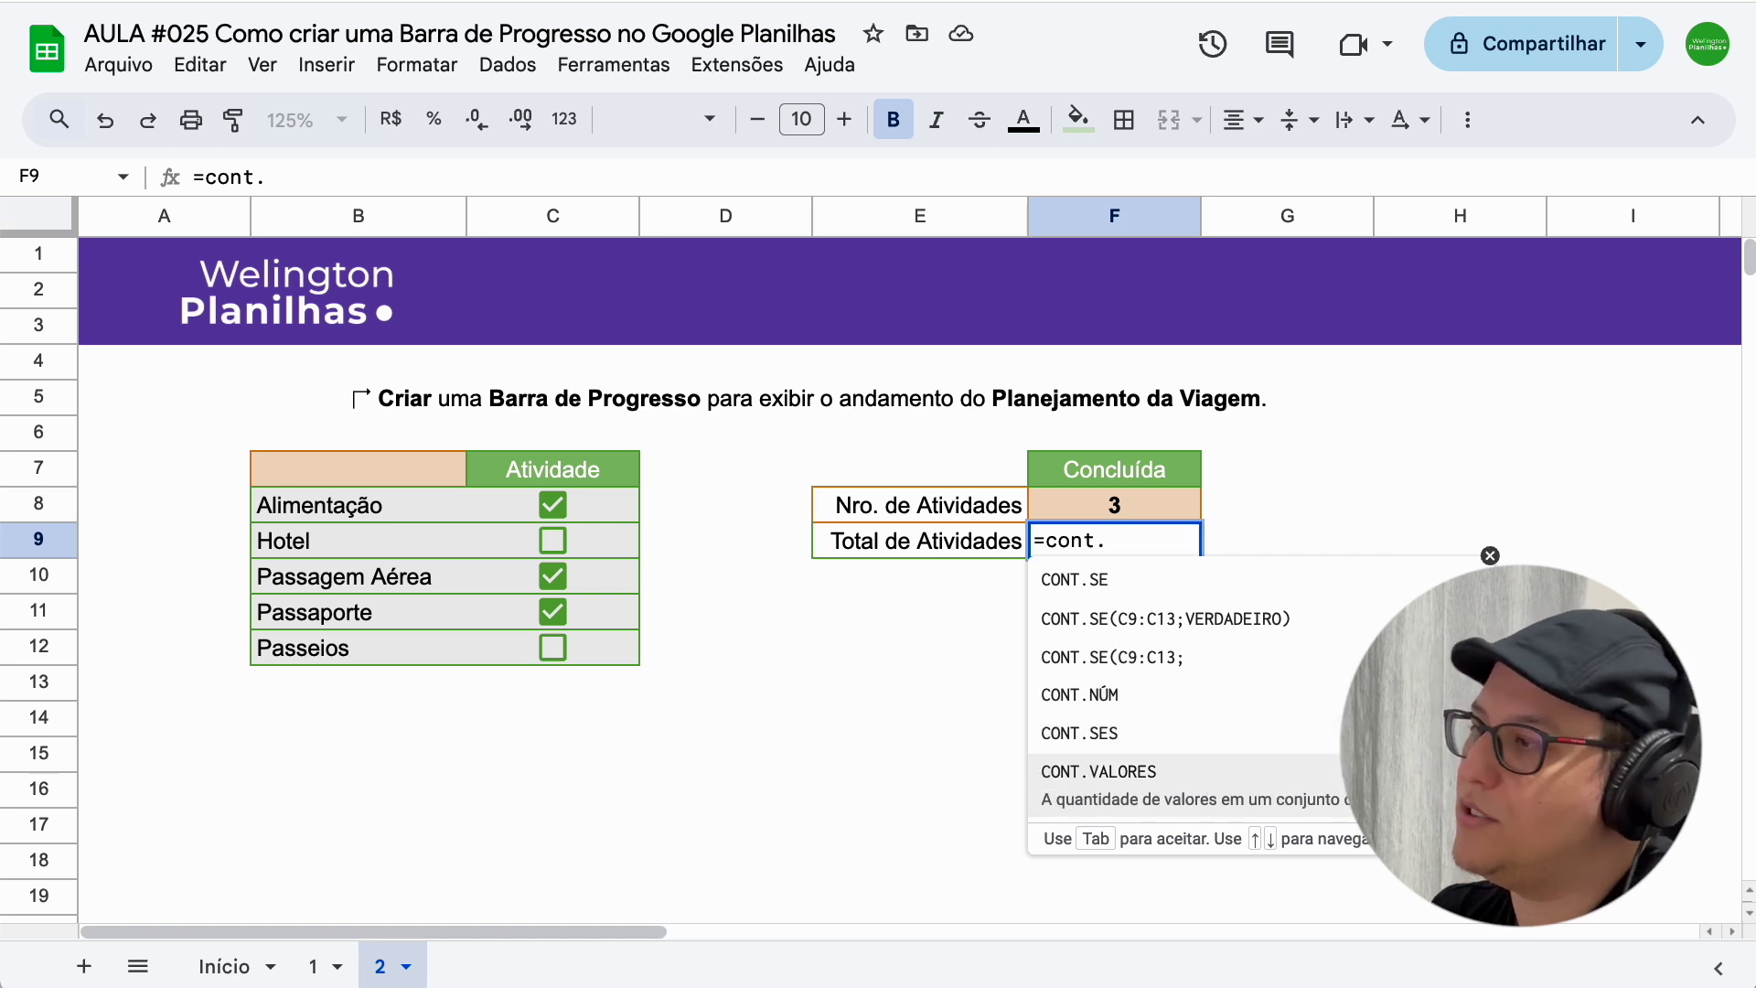
pyautogui.press('Tab')
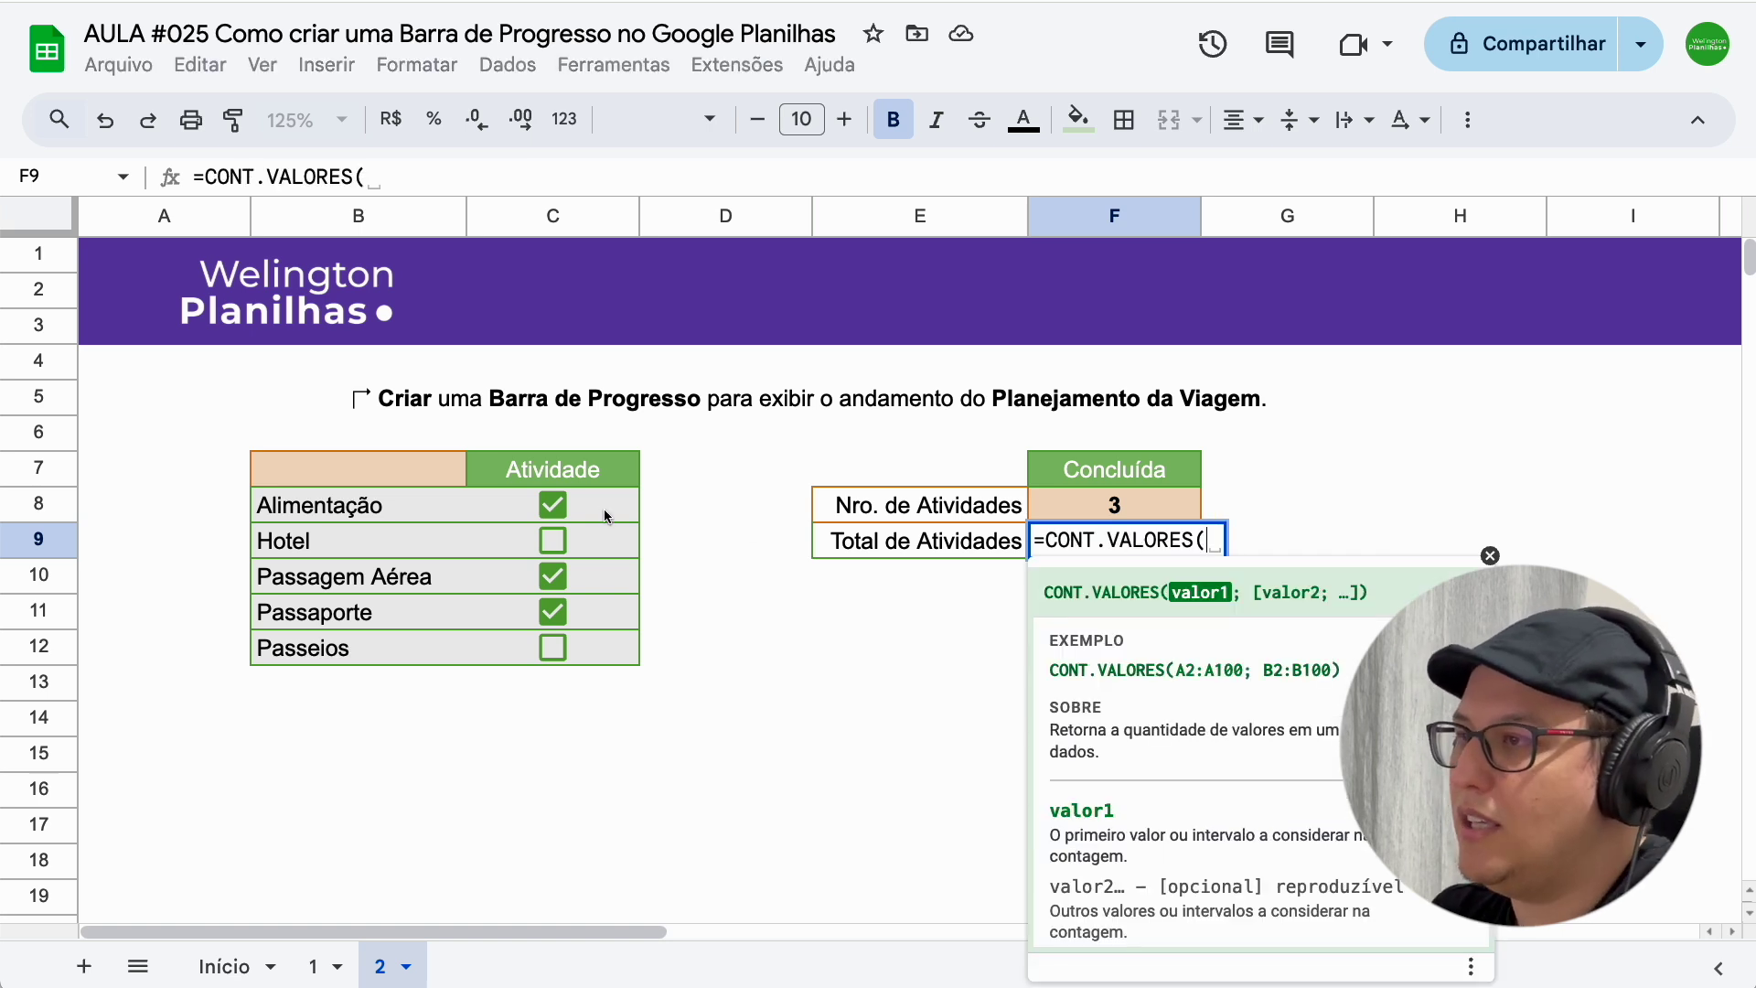
pyautogui.moveTo(599, 505); pyautogui.dragTo(597, 651)
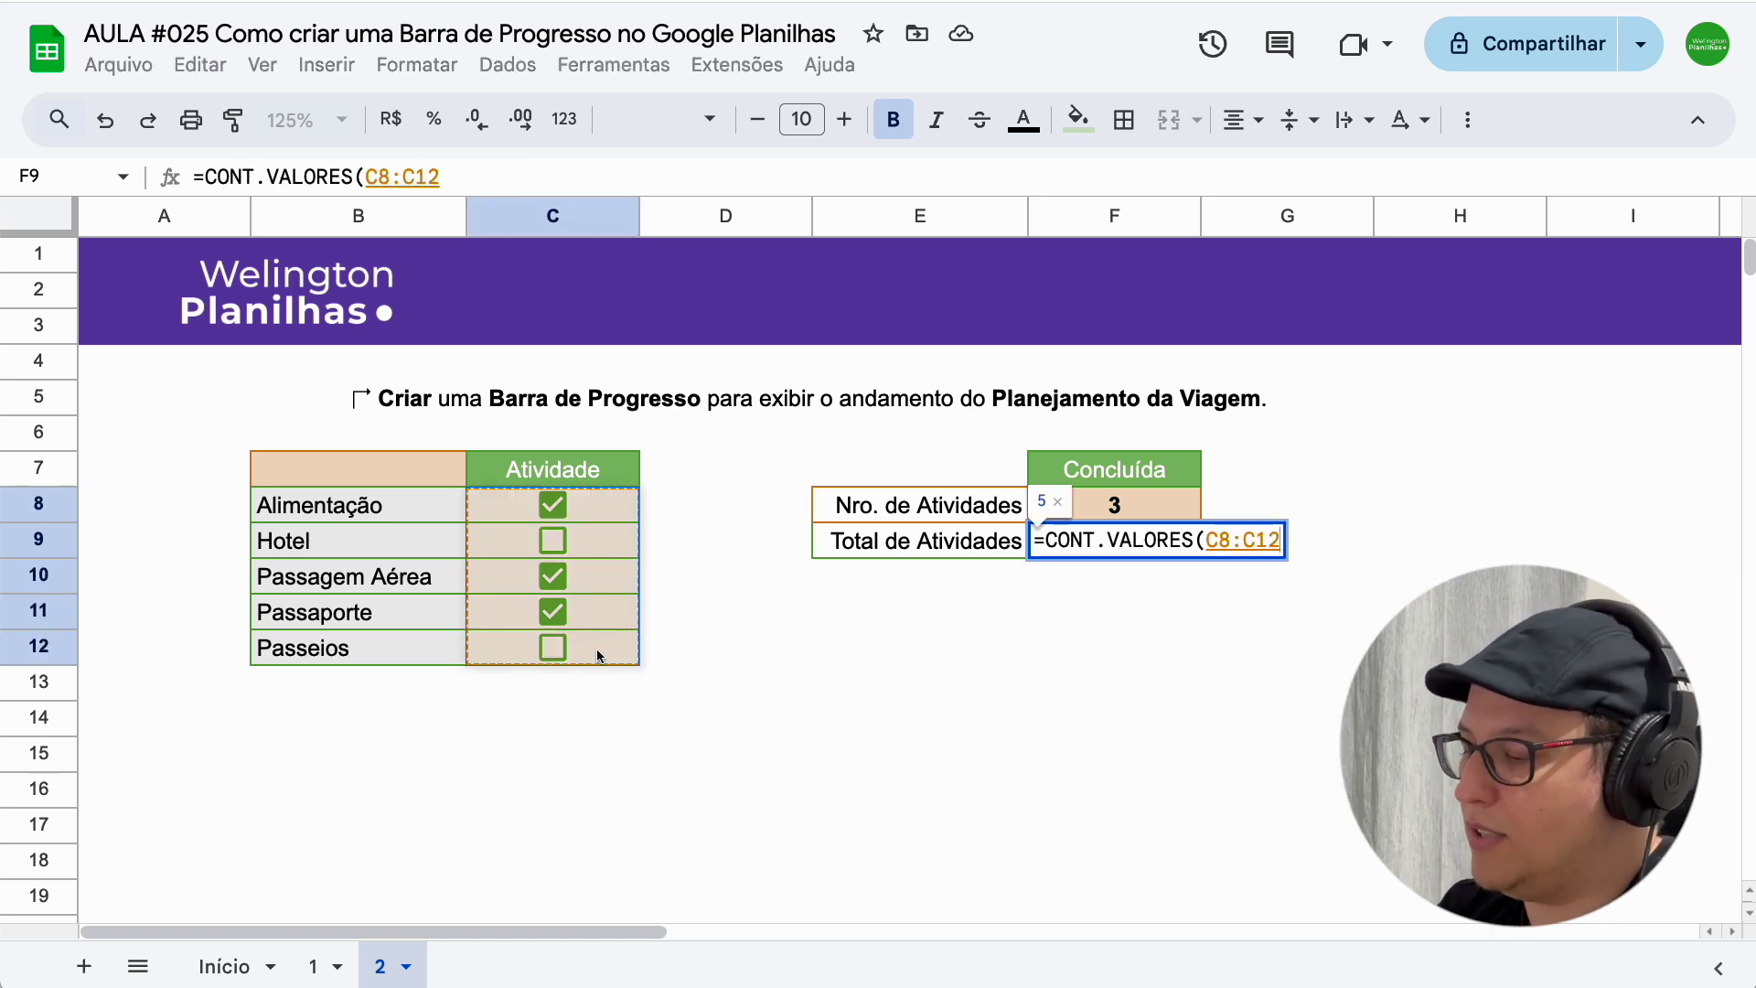
pyautogui.write(')')
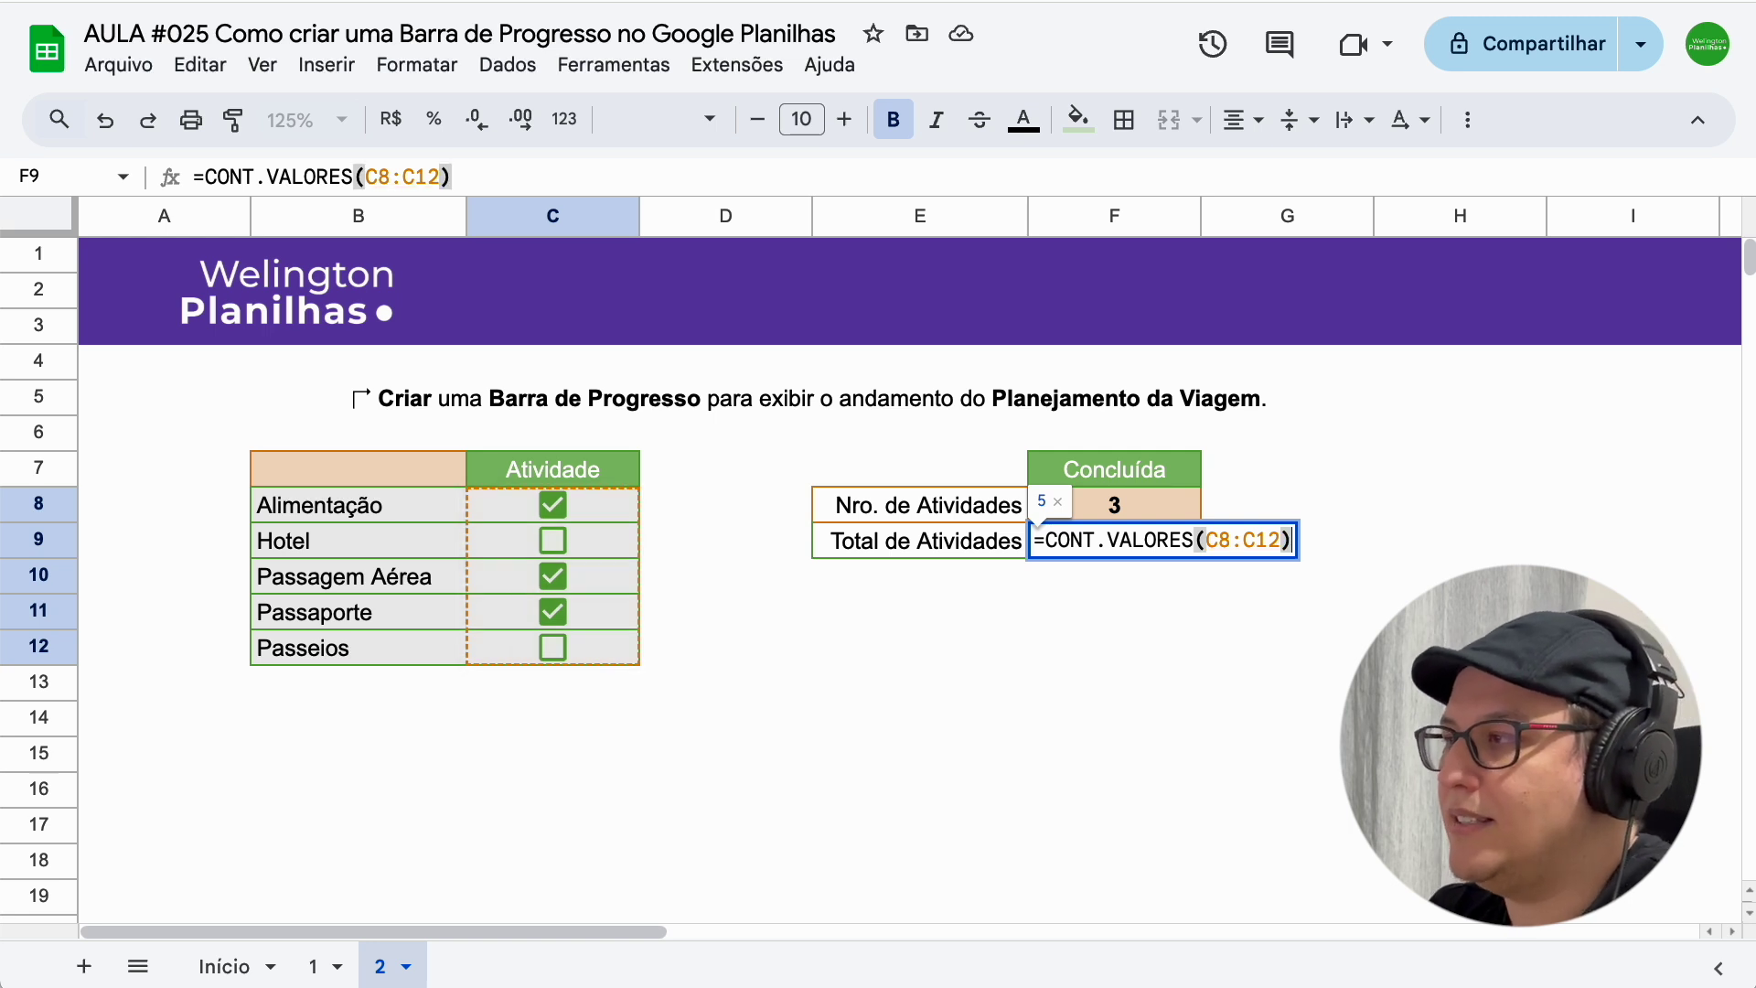
pyautogui.press('Return')
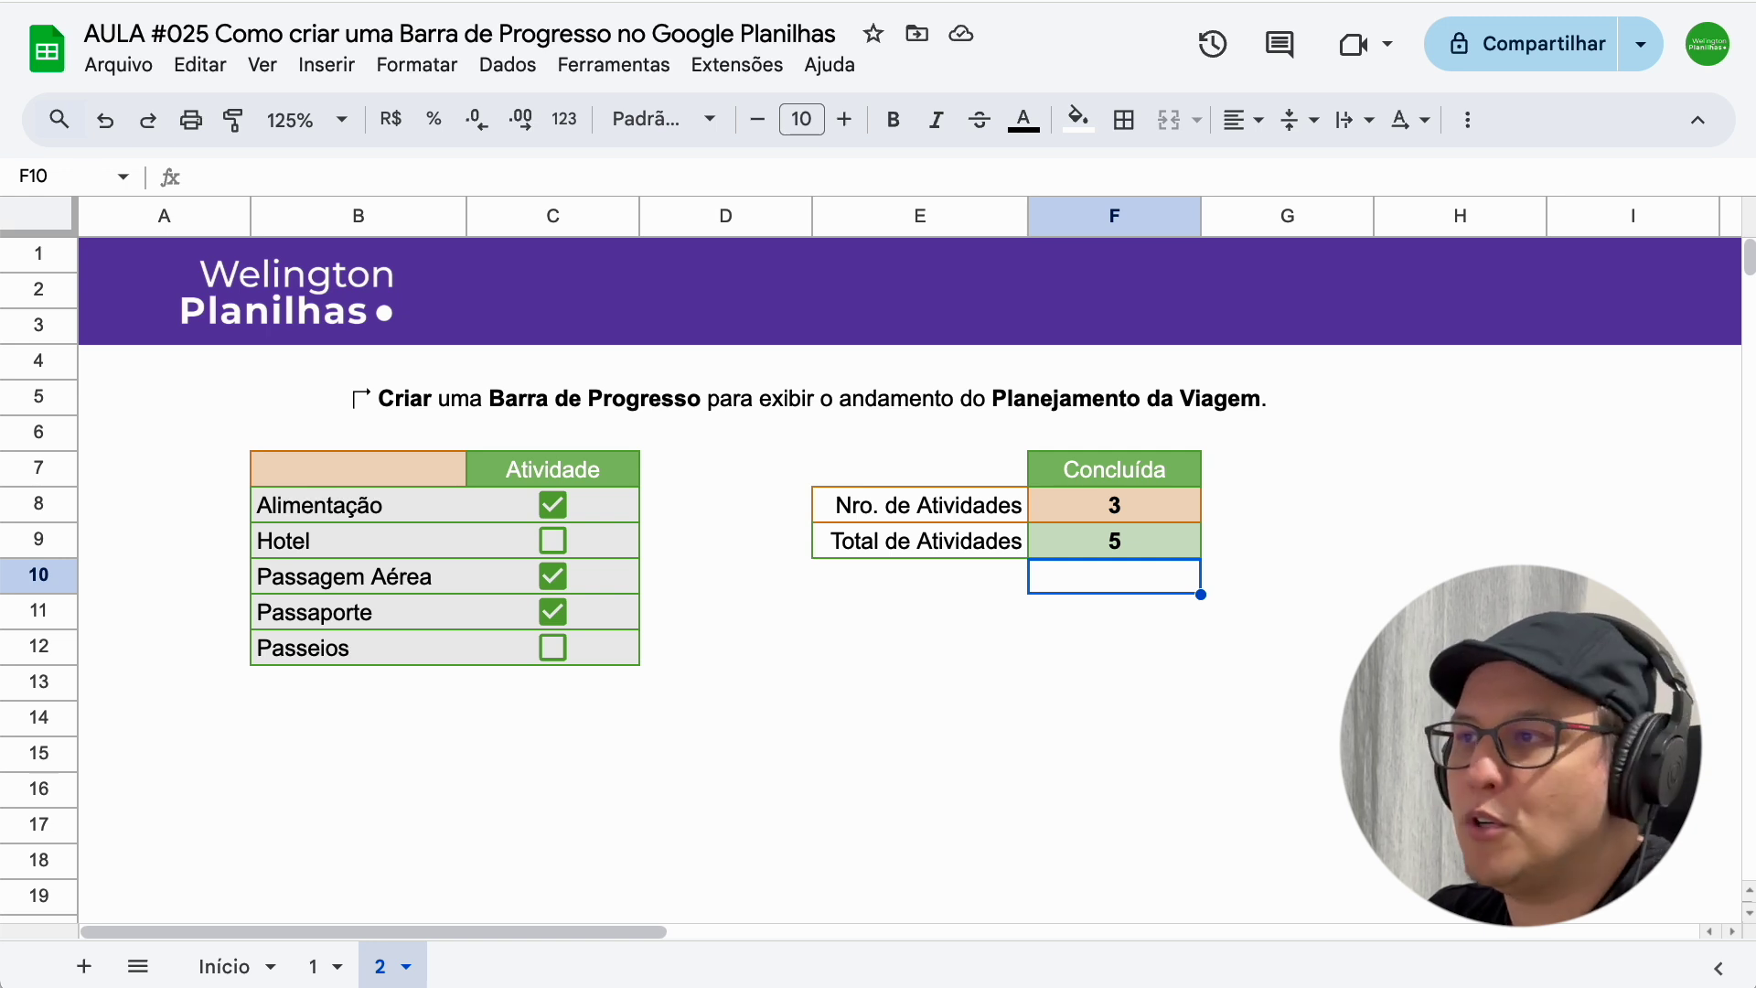
# Start a SPARKLINE formula in B7 using the checked count in F8 as its data
pyautogui.click(355, 476)
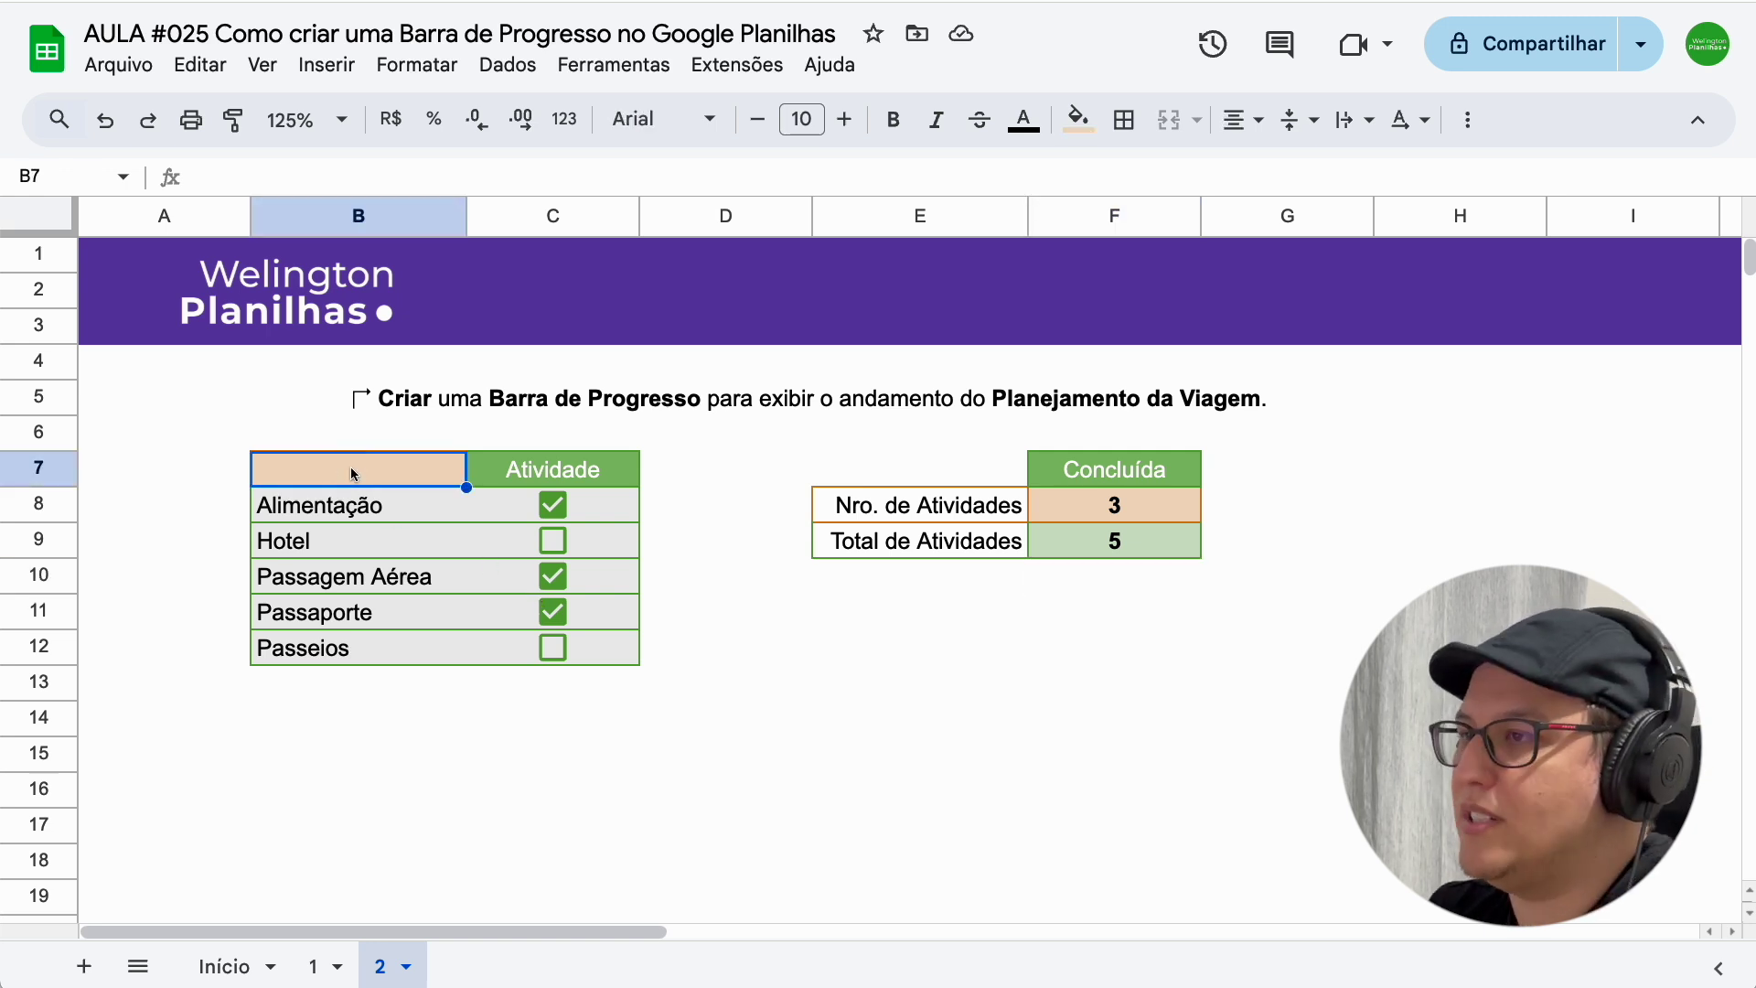
pyautogui.write('=spa')
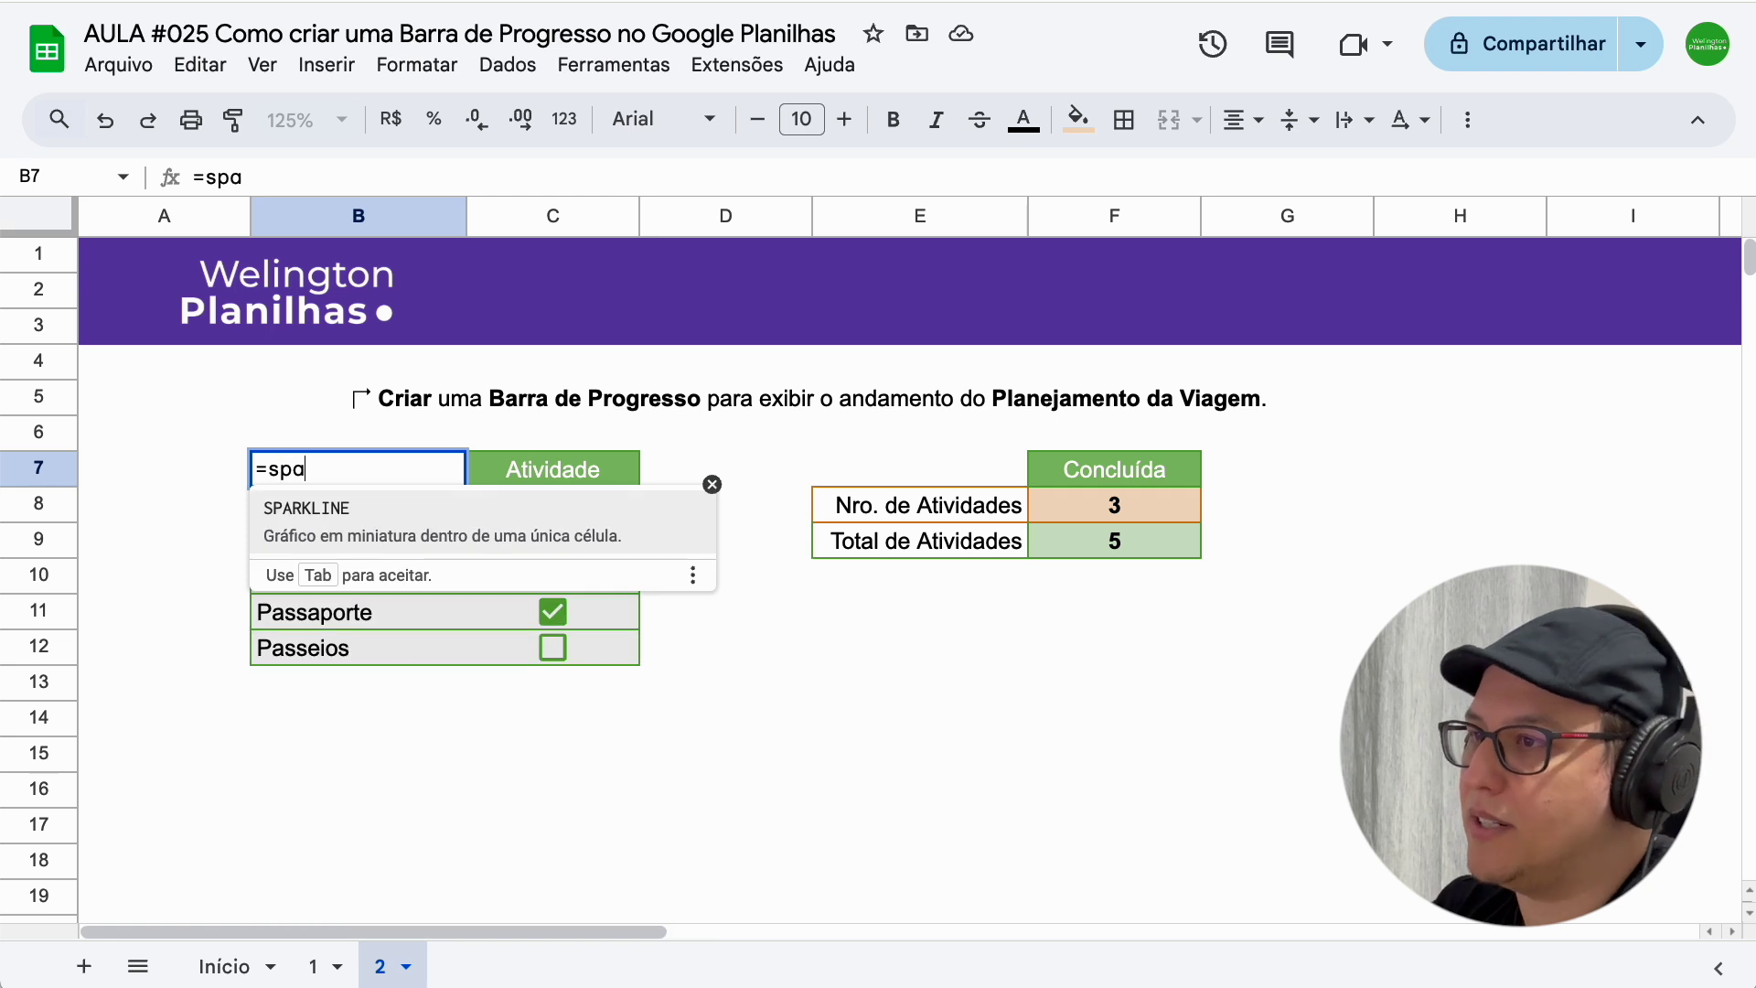
pyautogui.press('Tab')
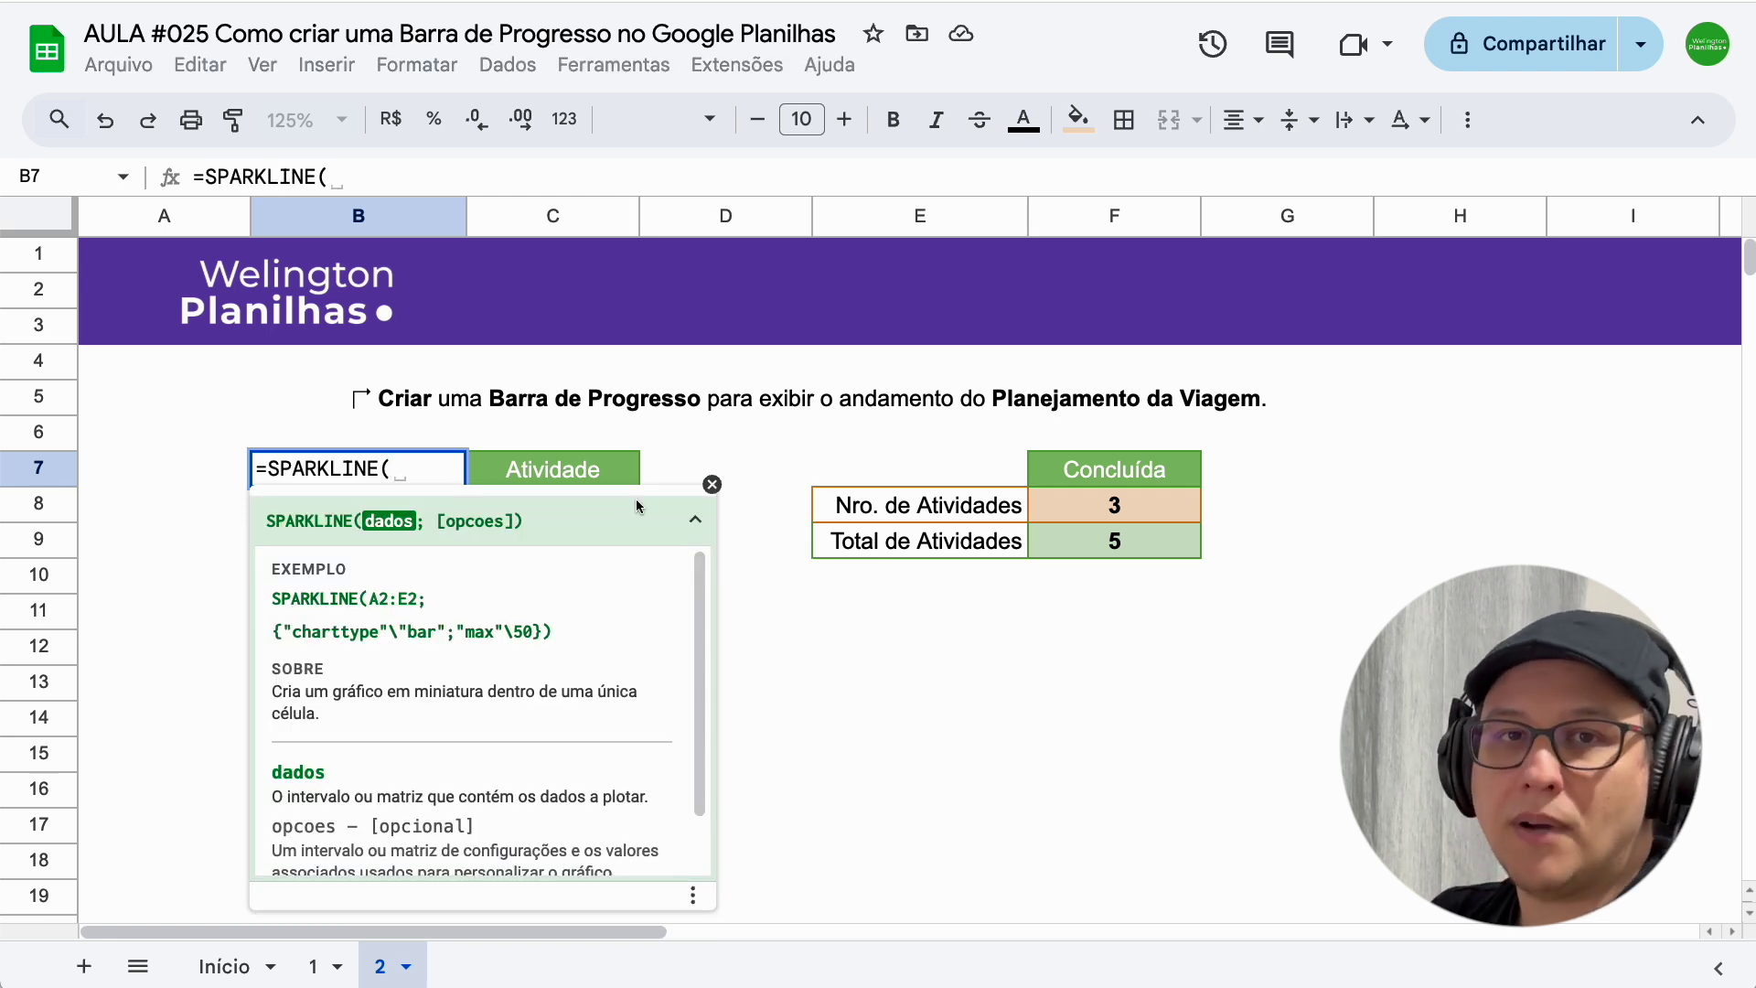
pyautogui.click(1063, 508)
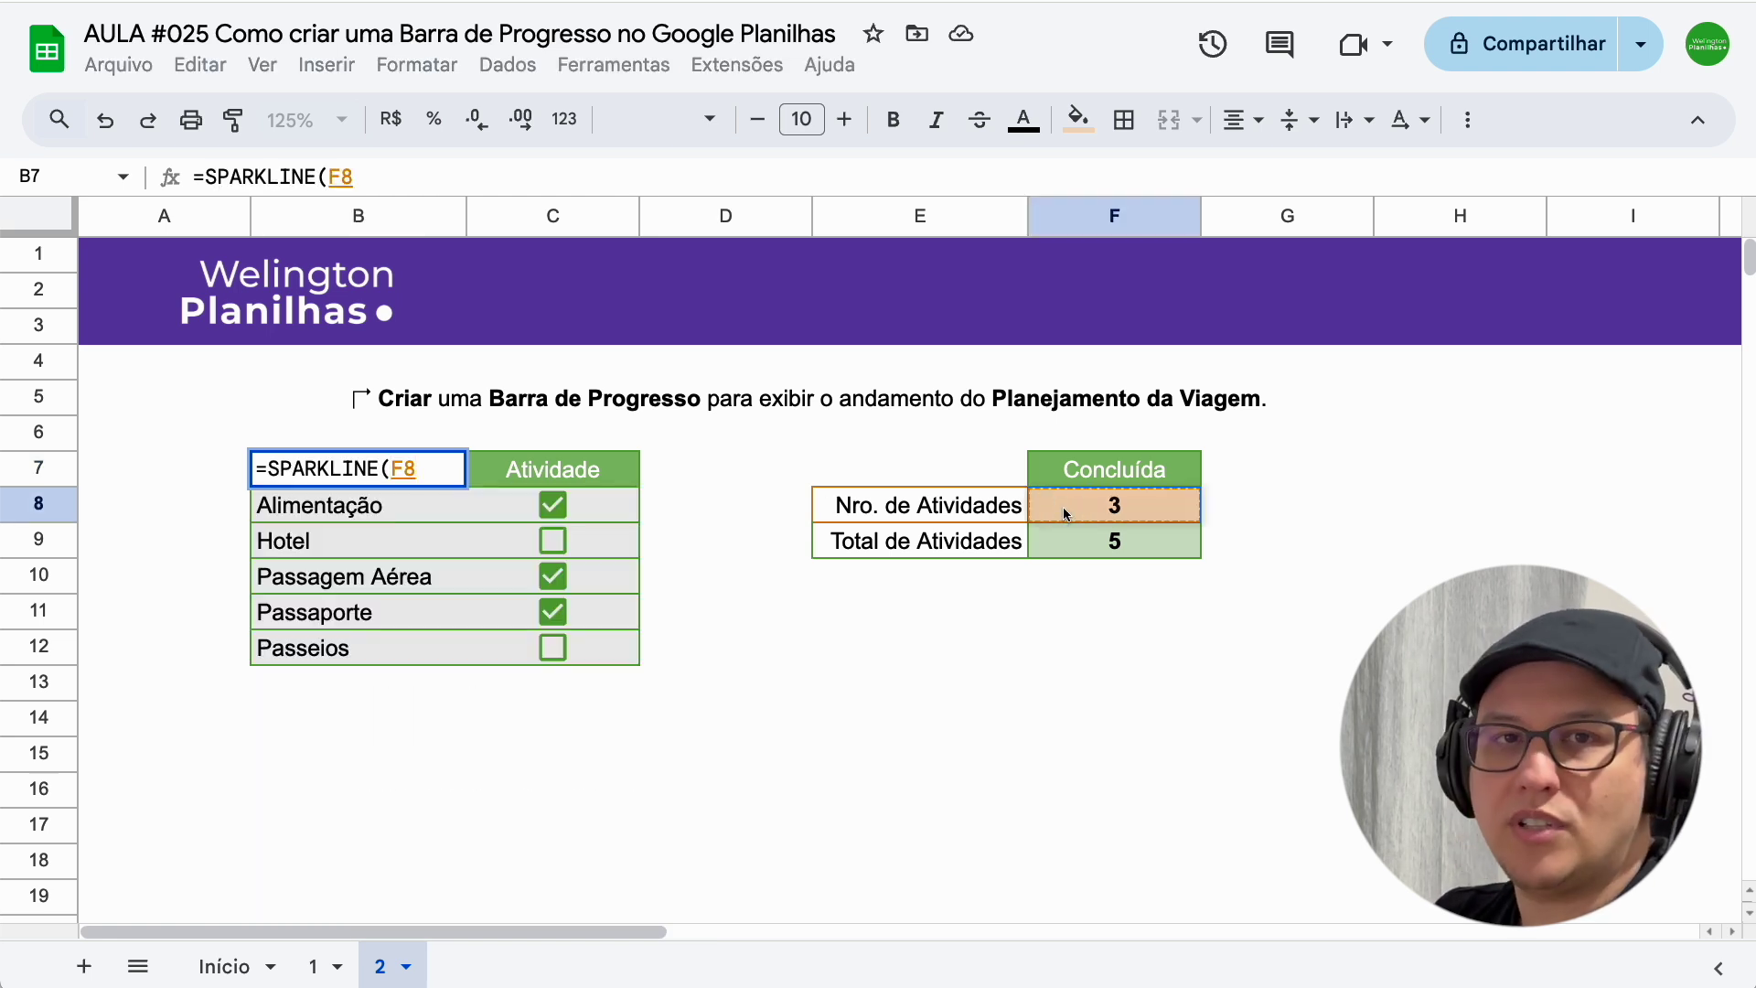
pyautogui.write(';')
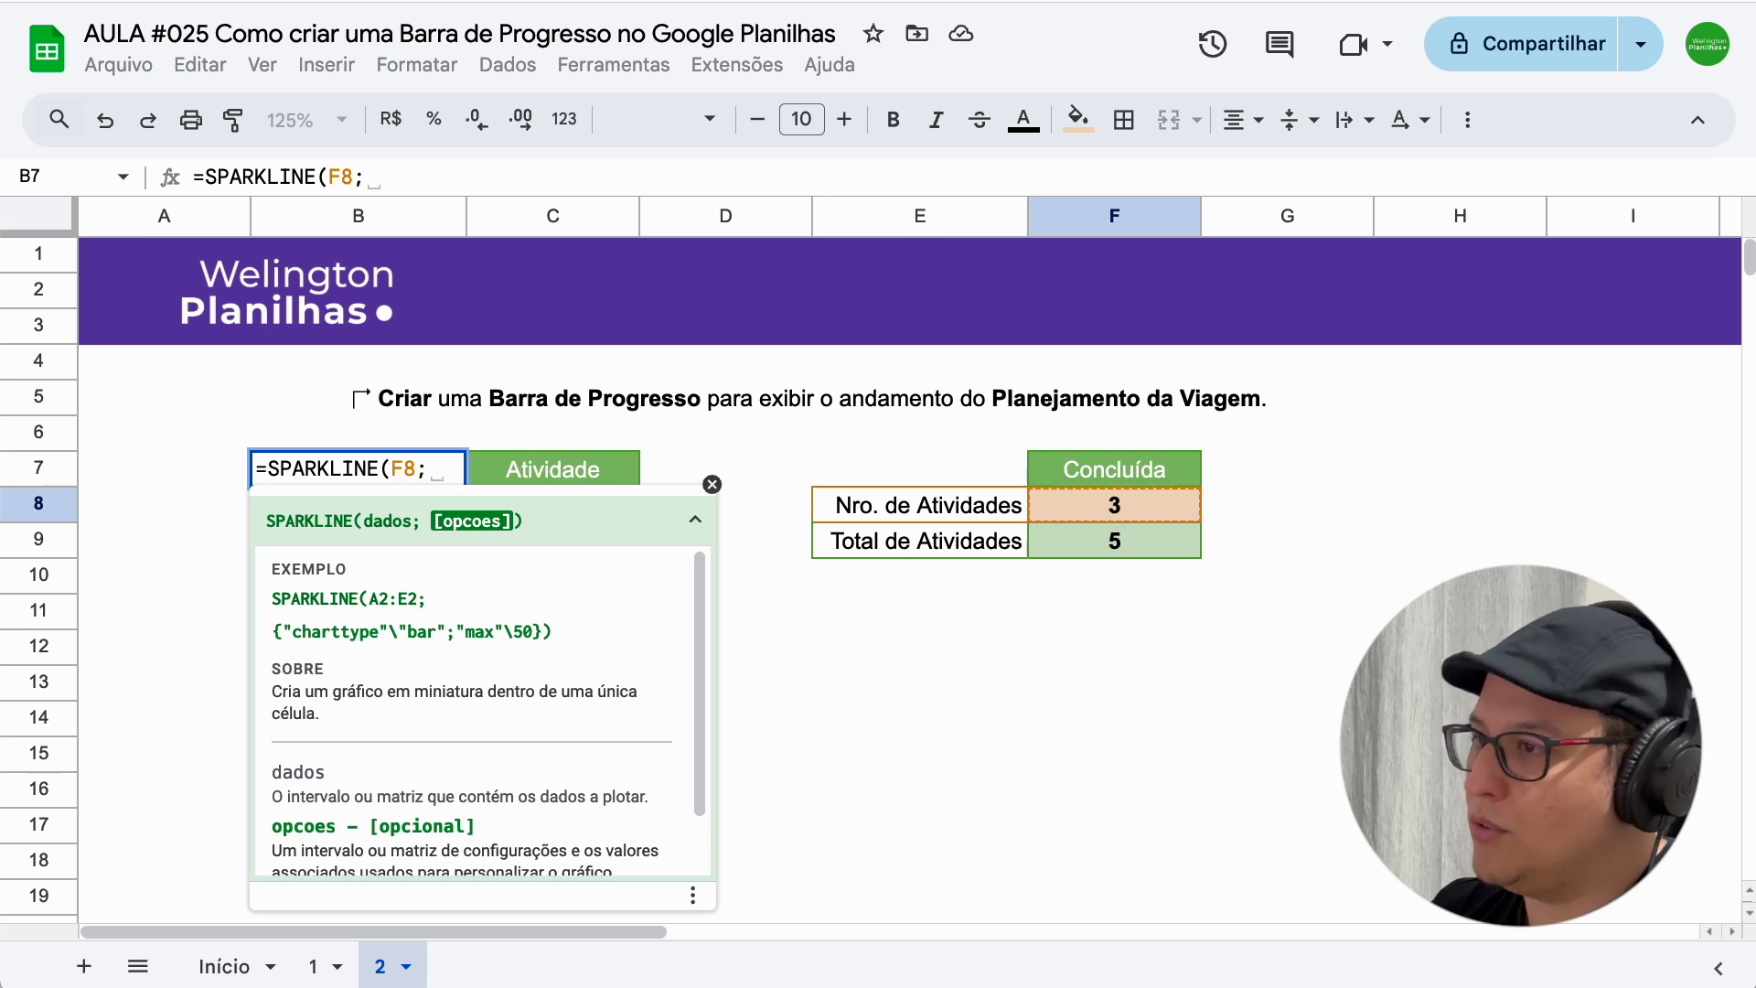
# Paste the bar chart options, replace max 50 with F9, and commit B7's formula
pyautogui.moveTo(273, 631); pyautogui.dragTo(540, 631)
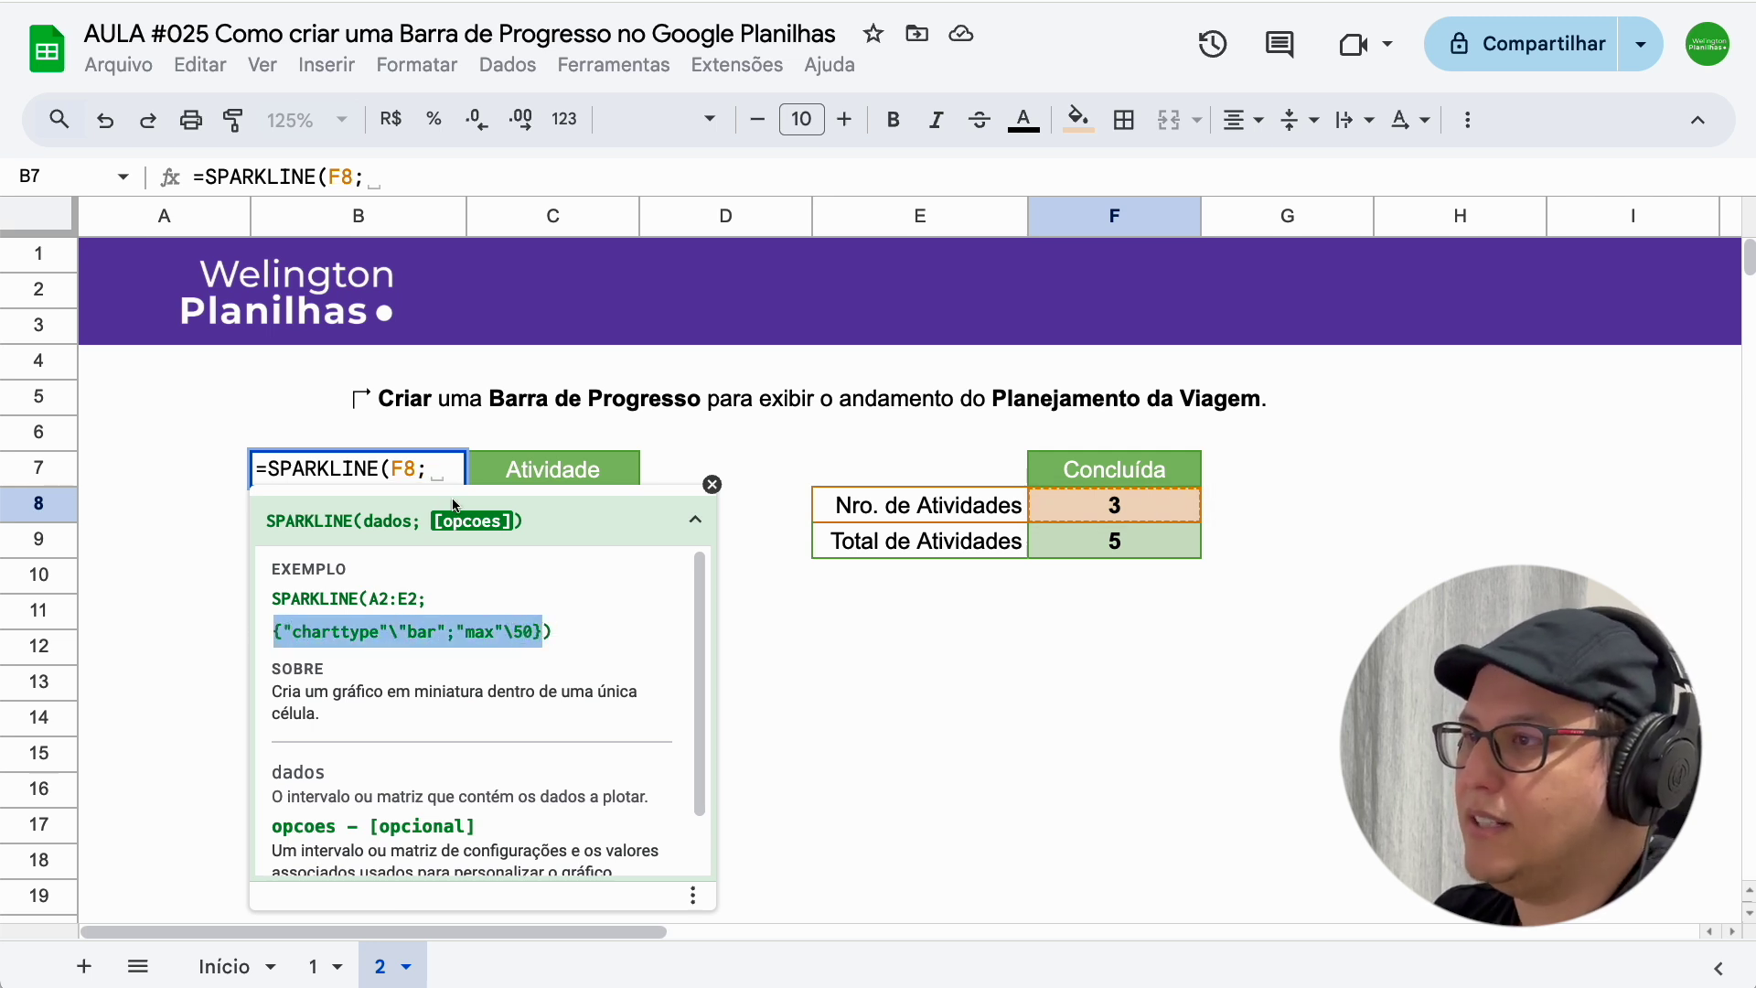
pyautogui.hotkey('ctrl', 'c')
pyautogui.click(449, 469)
pyautogui.hotkey('ctrl', 'v')
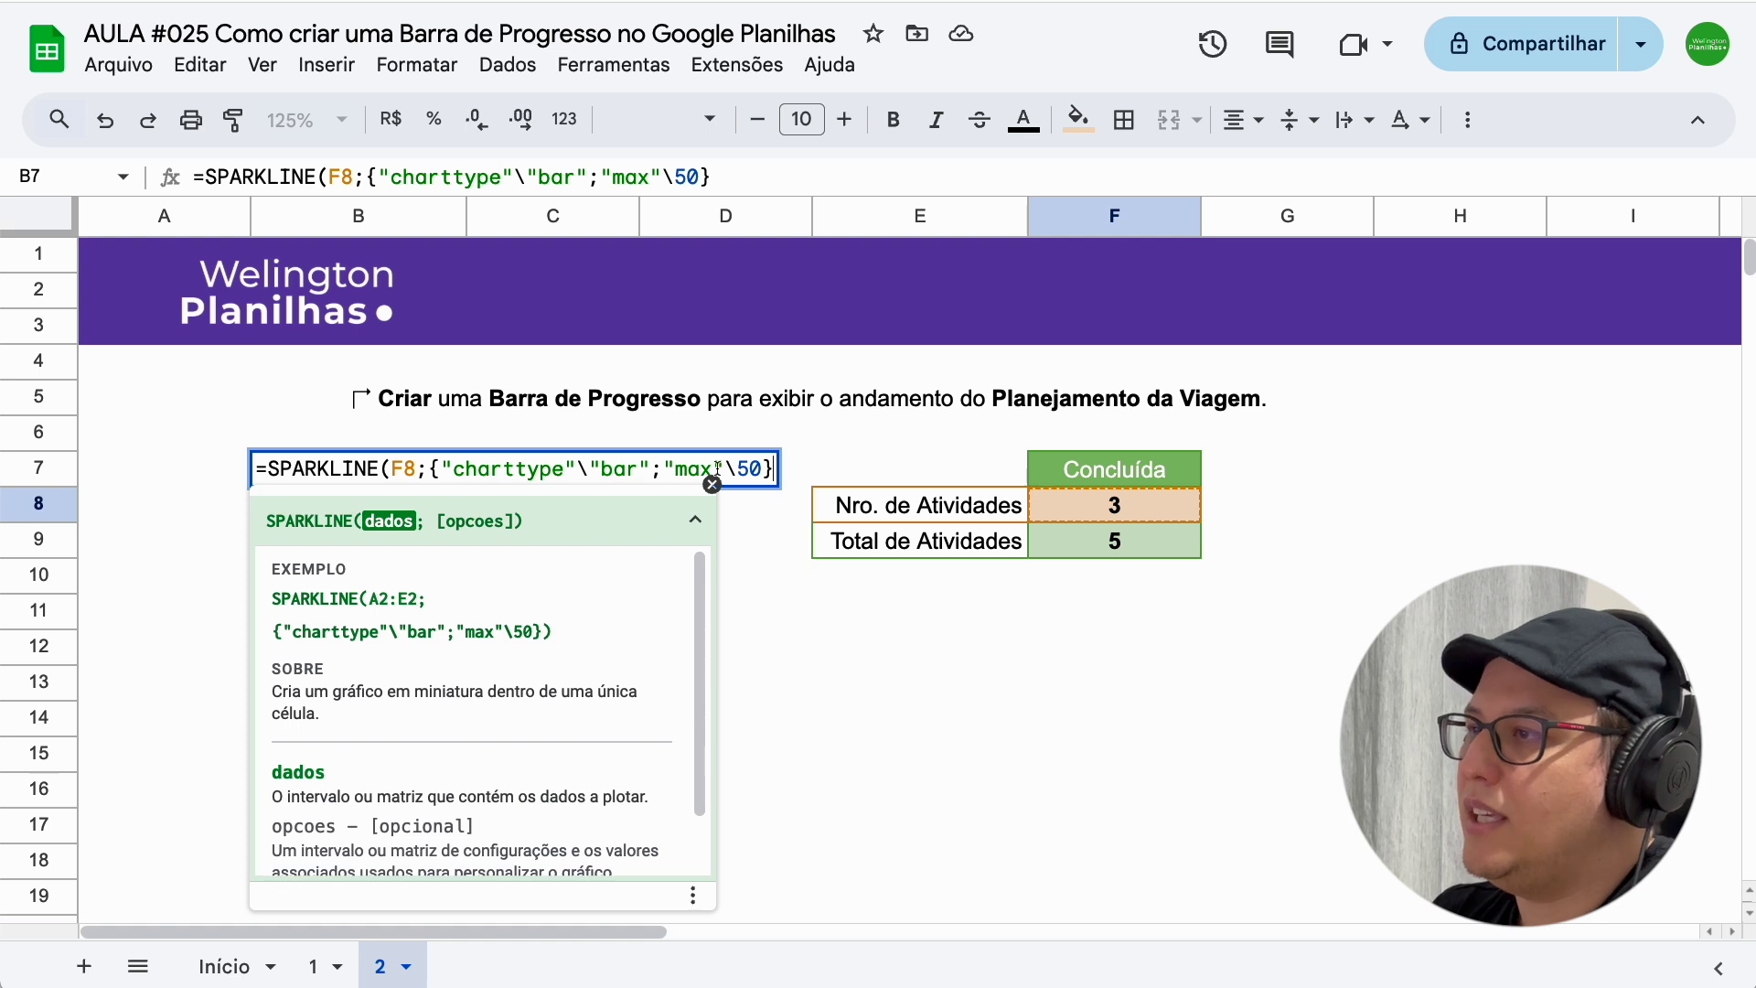
pyautogui.moveTo(737, 469); pyautogui.dragTo(746, 468)
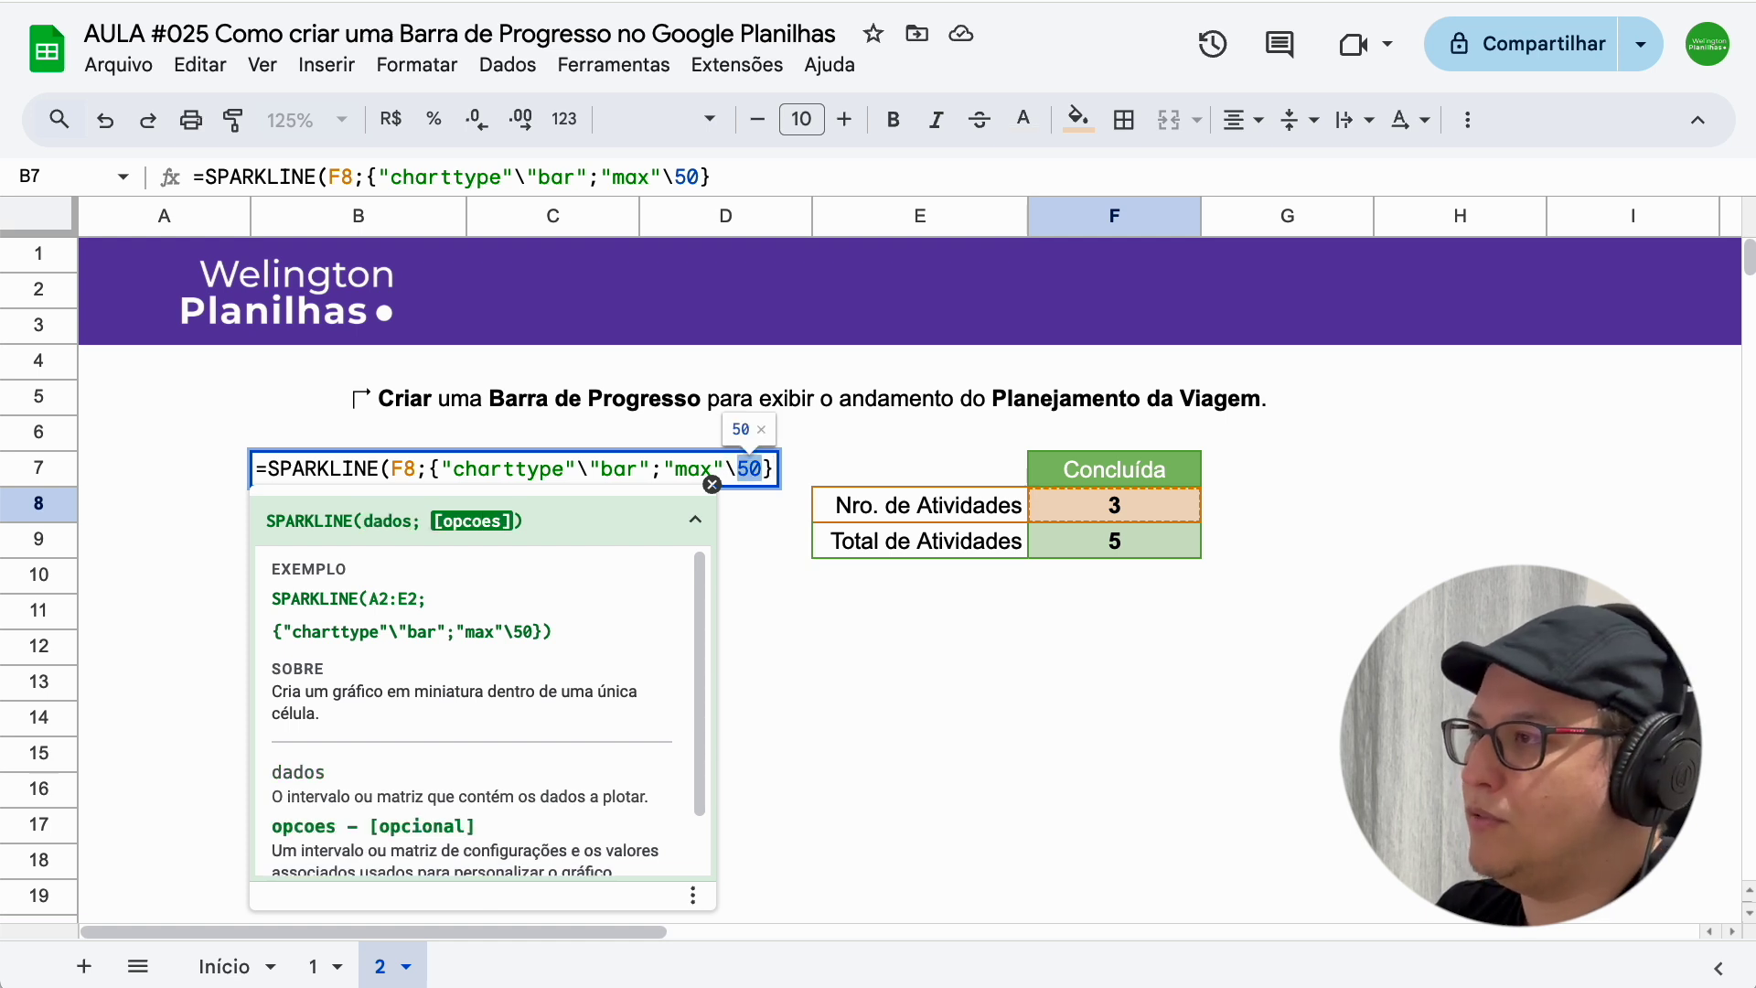
pyautogui.press('BackSpace')
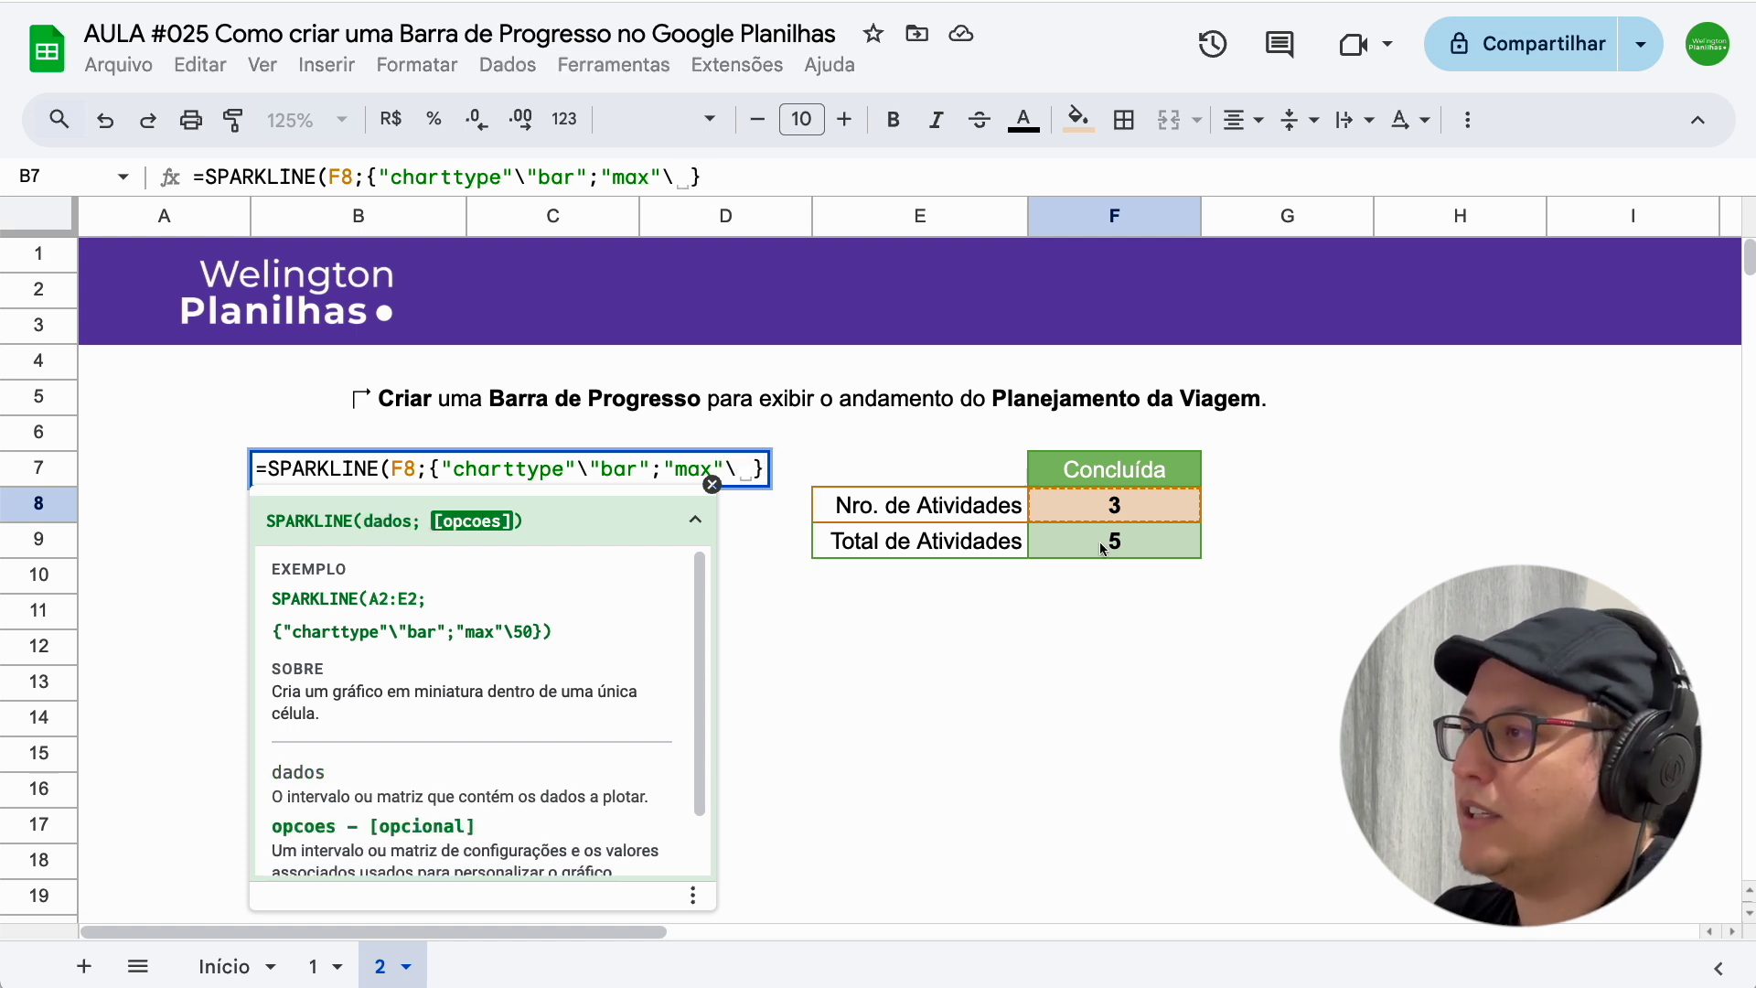
pyautogui.click(1102, 547)
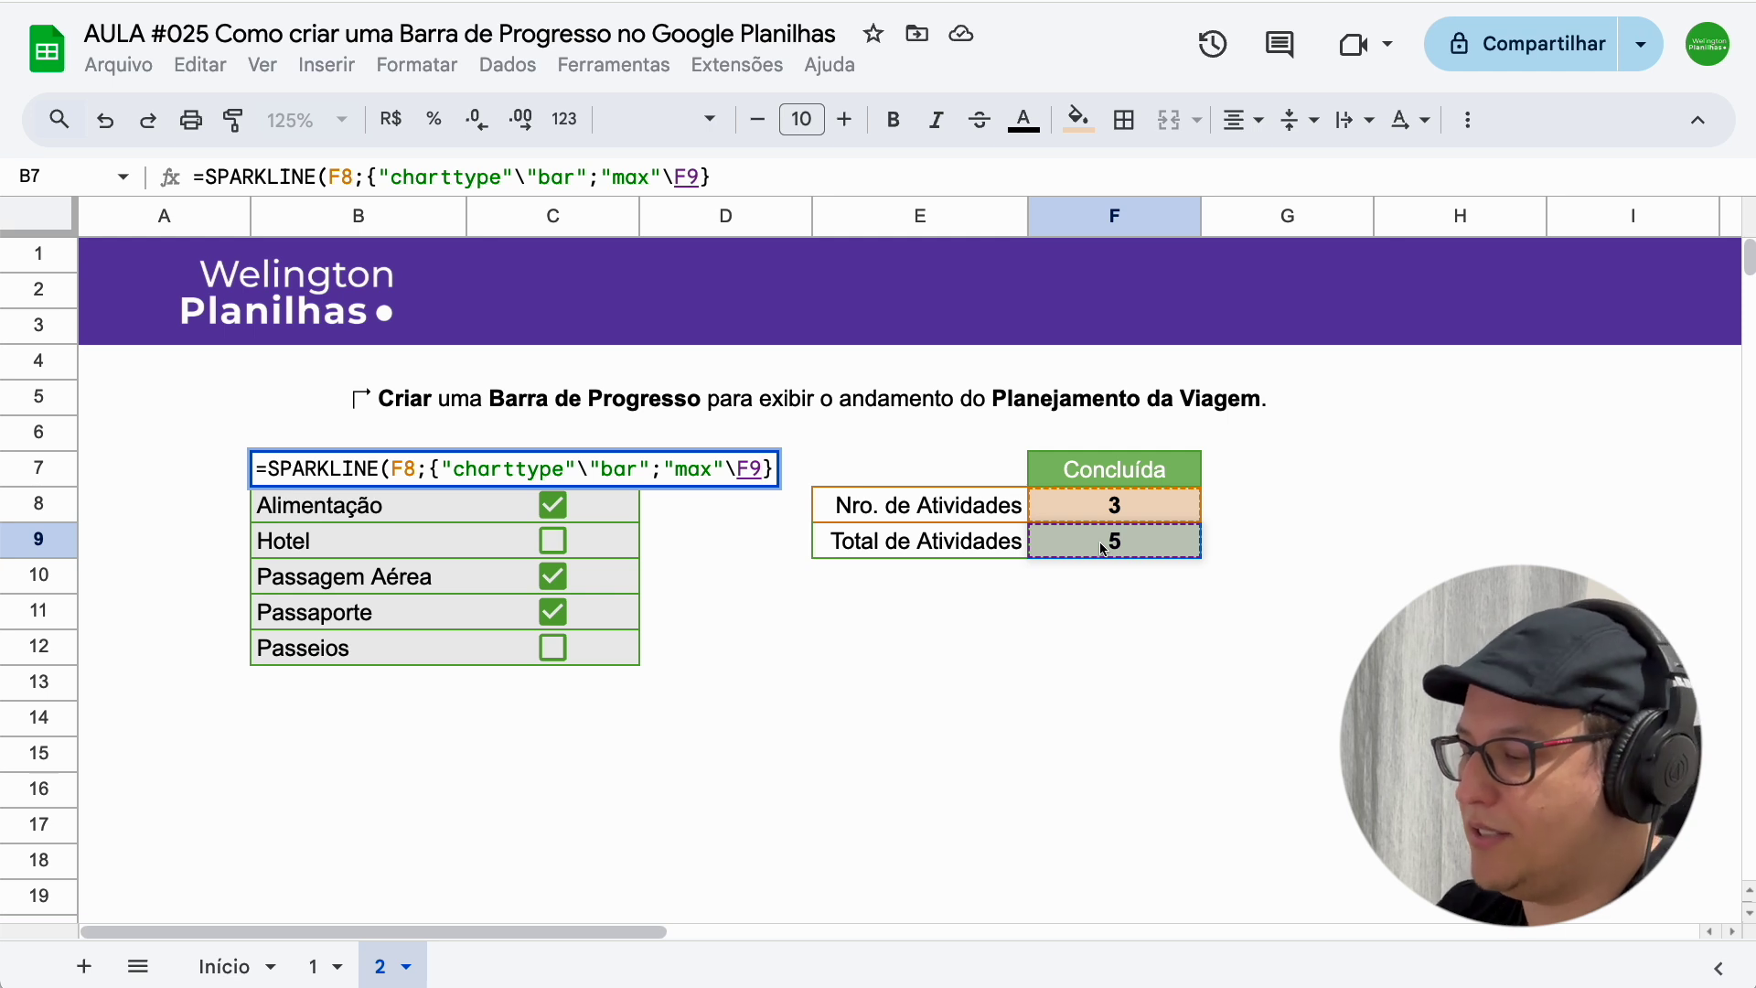
pyautogui.click(775, 475)
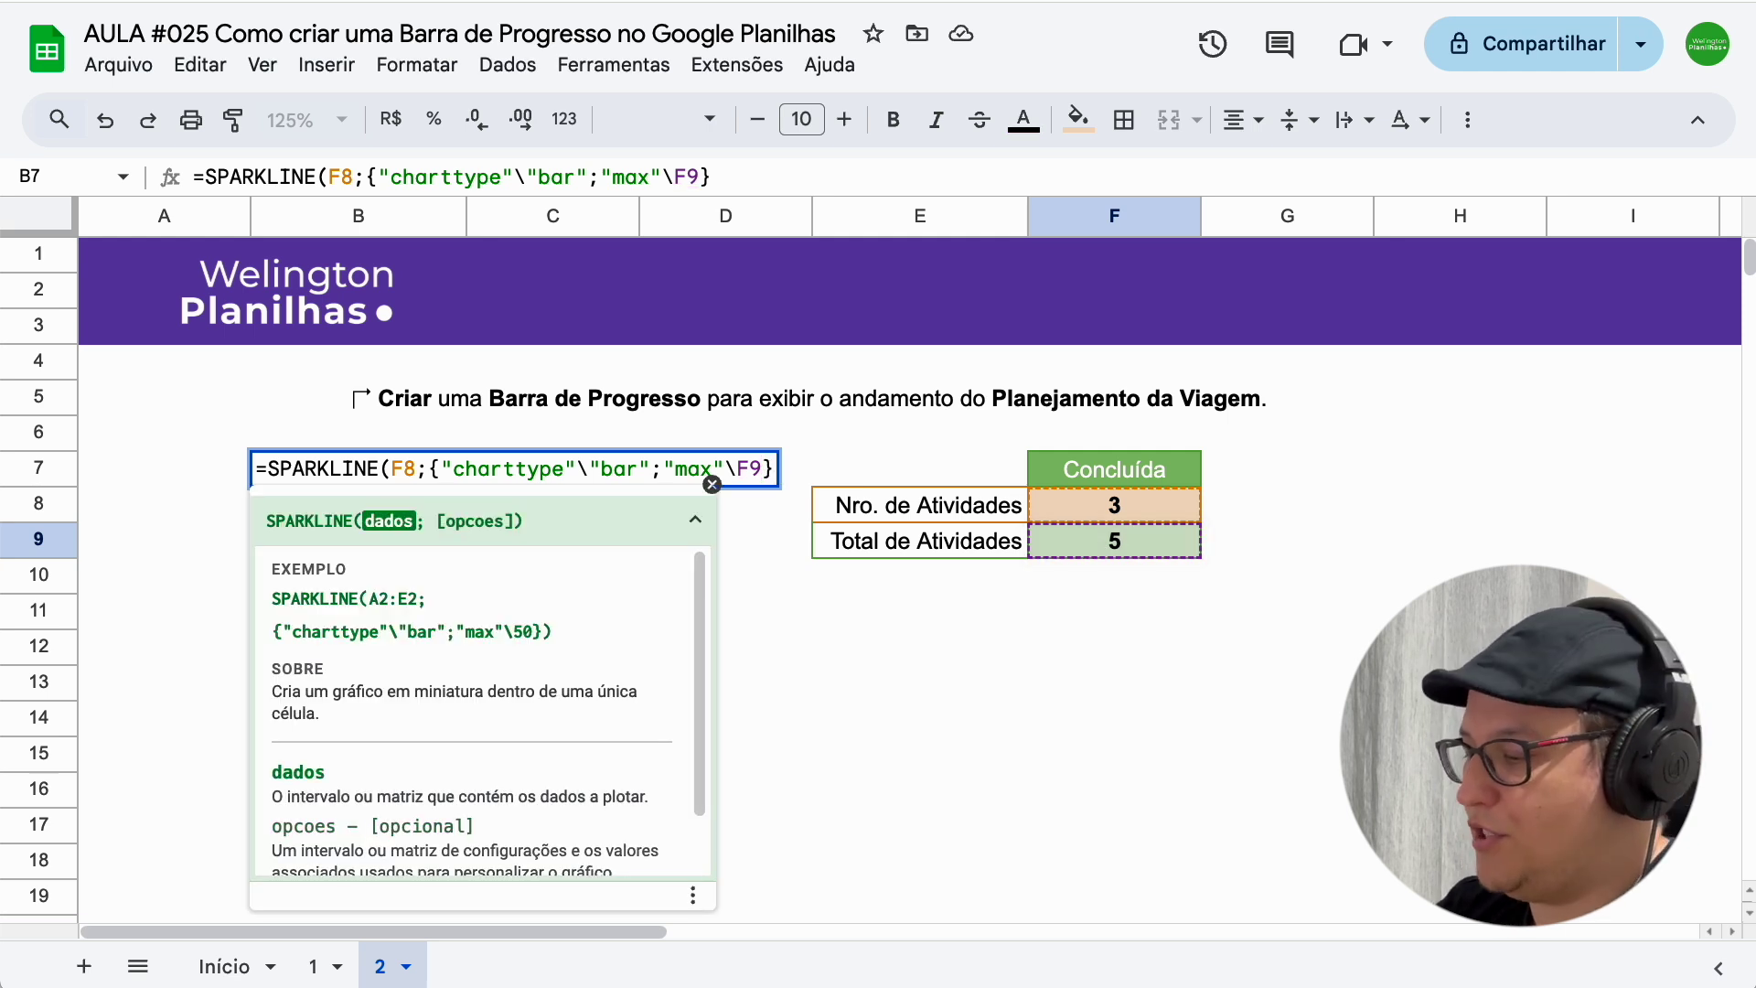
pyautogui.write(')')
pyautogui.press('Return')
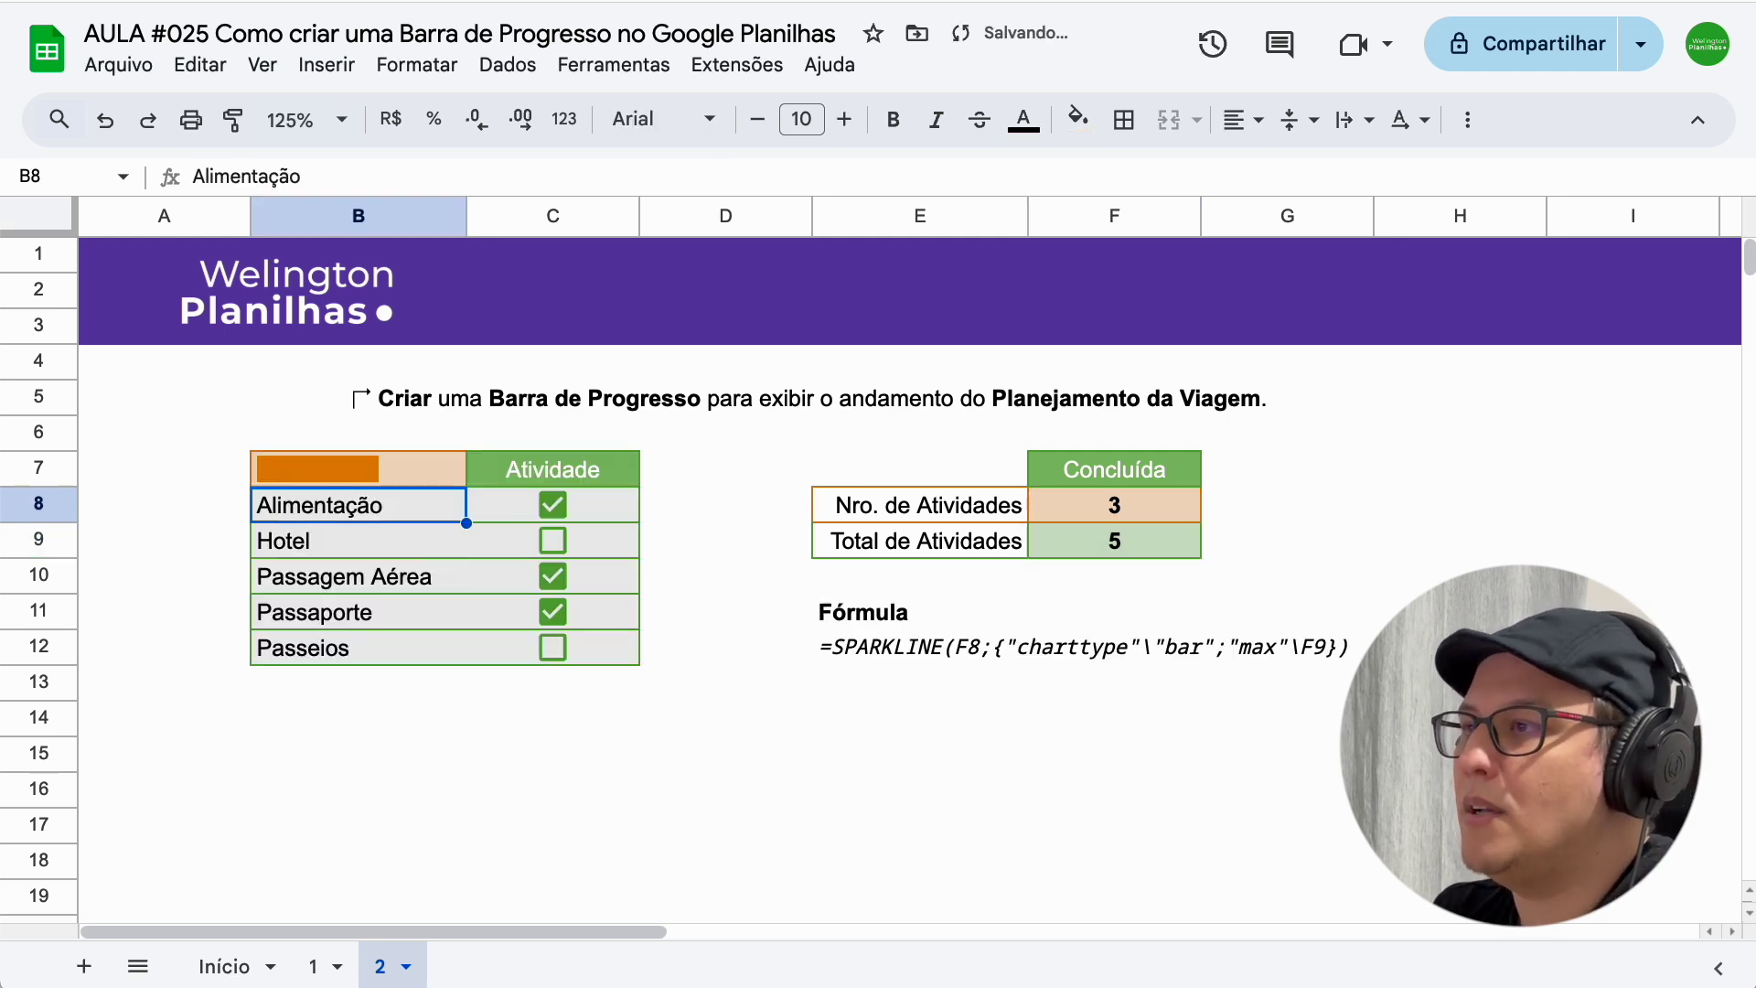
# Toggle checkboxes so only Alimentação and Passeios stay ticked, then select B6
pyautogui.press('Up')
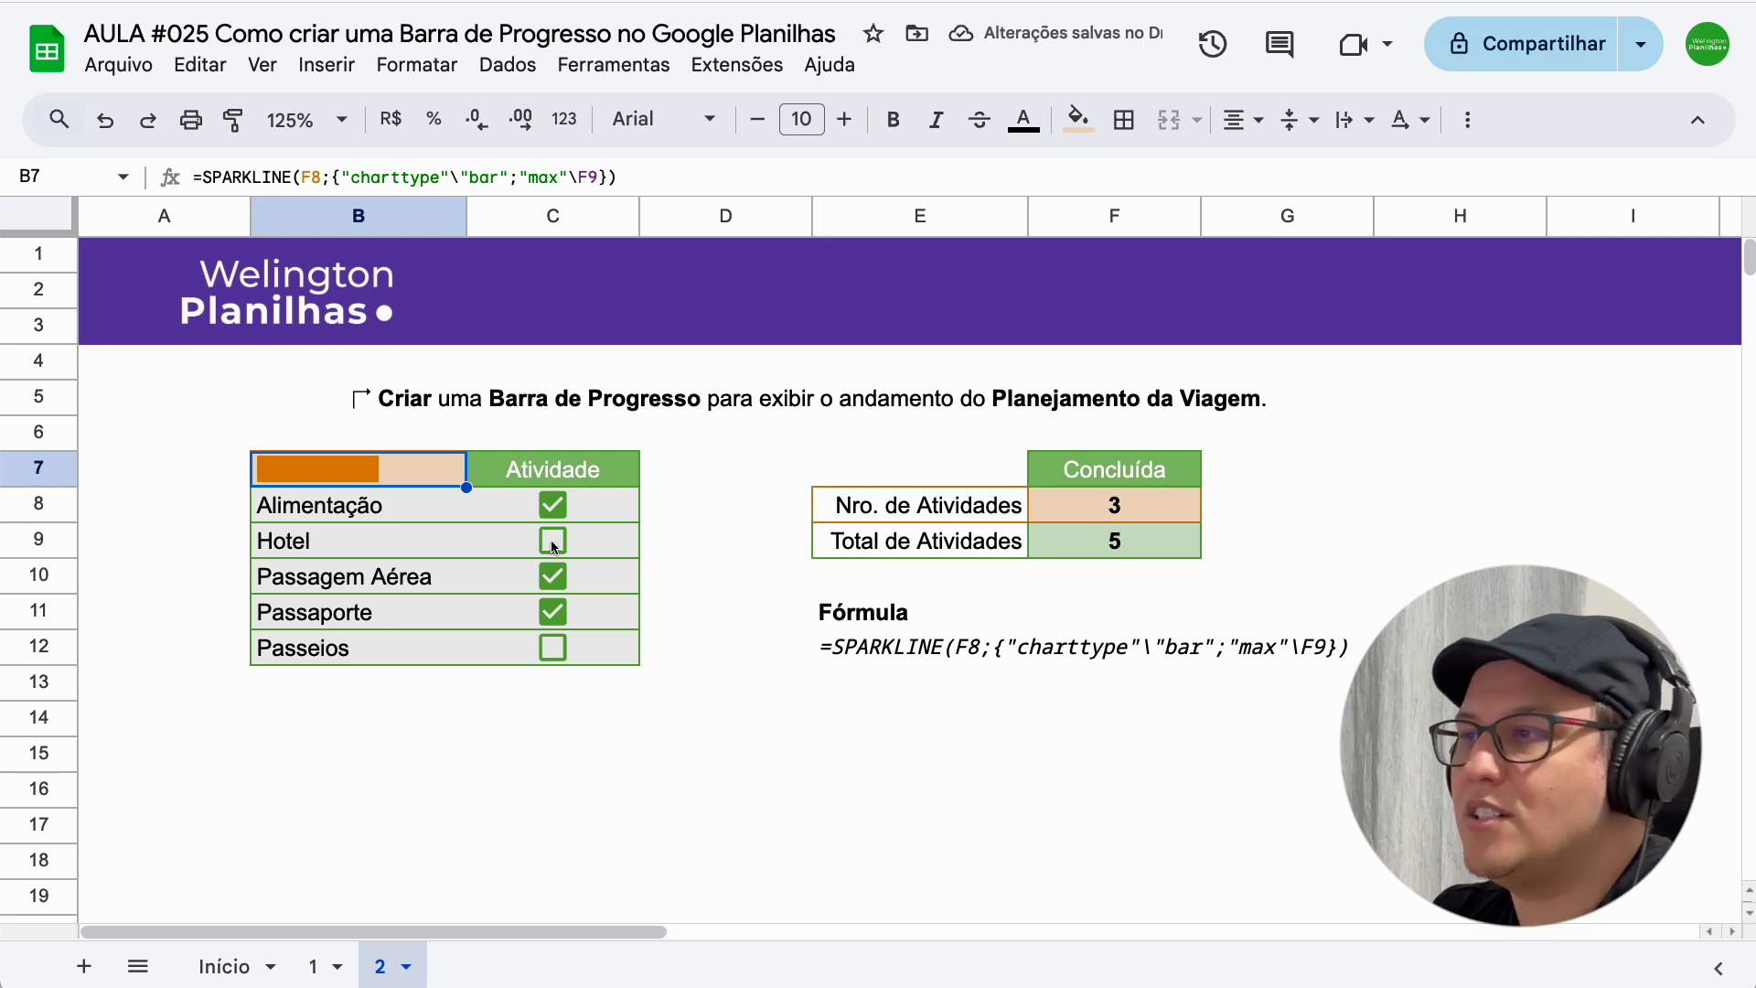
pyautogui.click(554, 541)
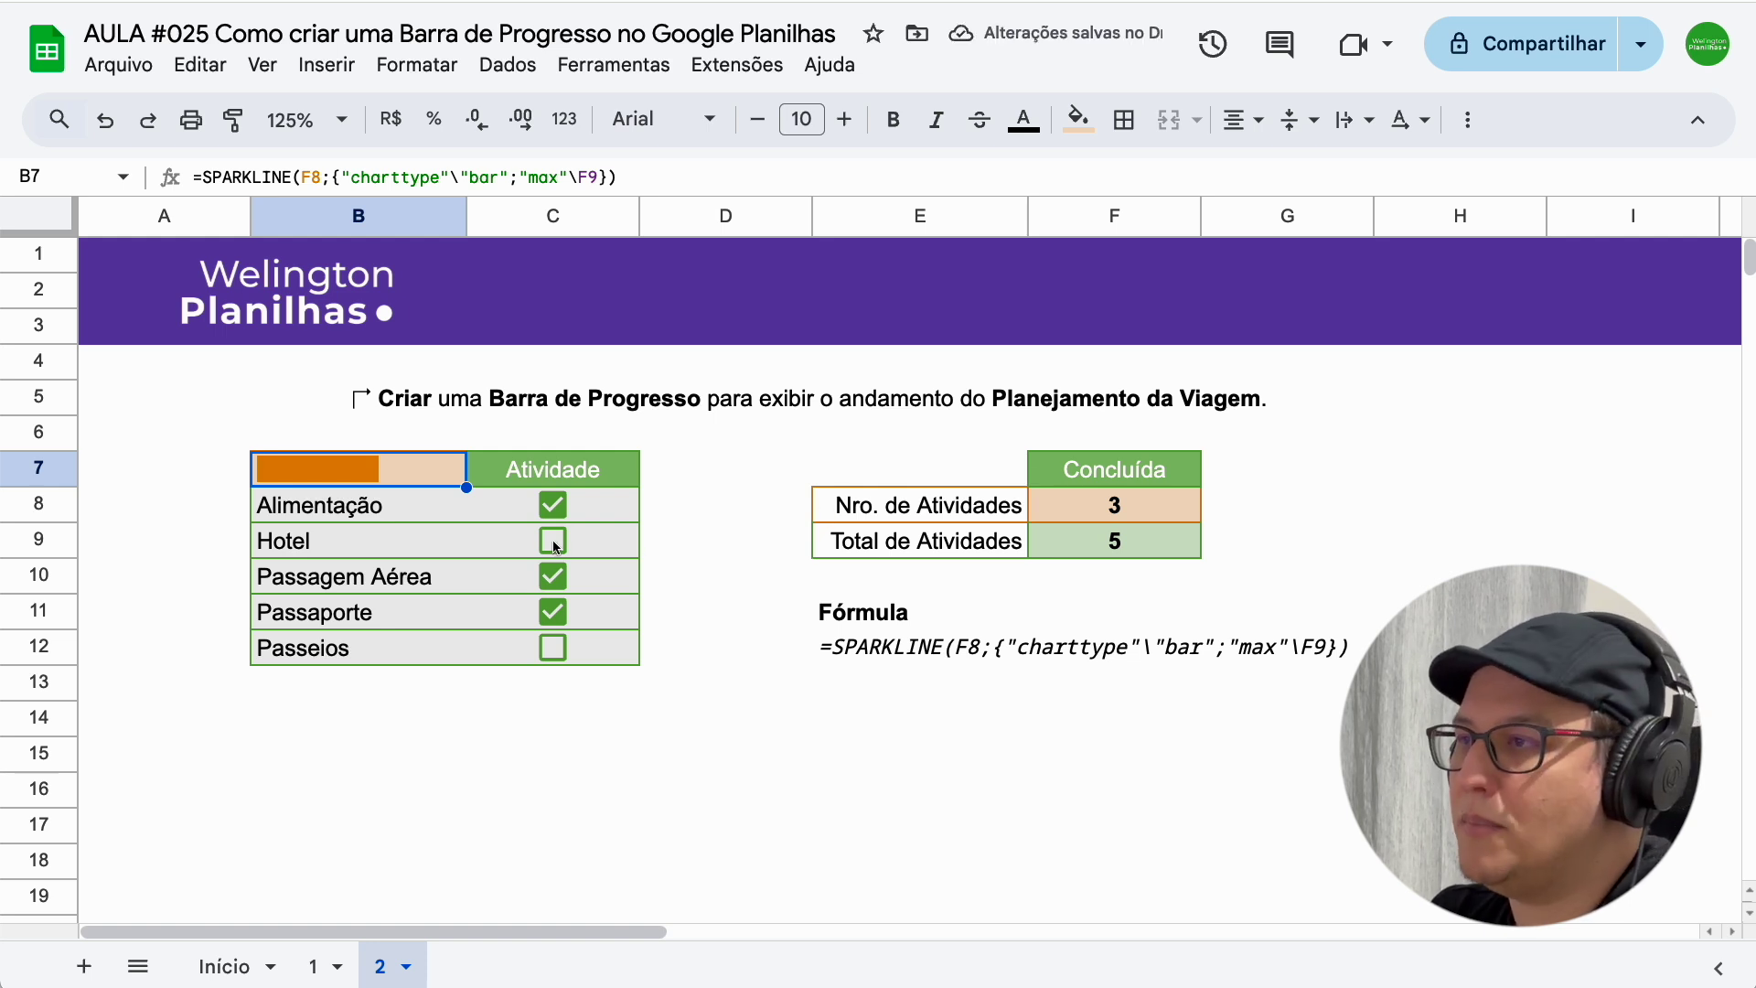
pyautogui.click(552, 648)
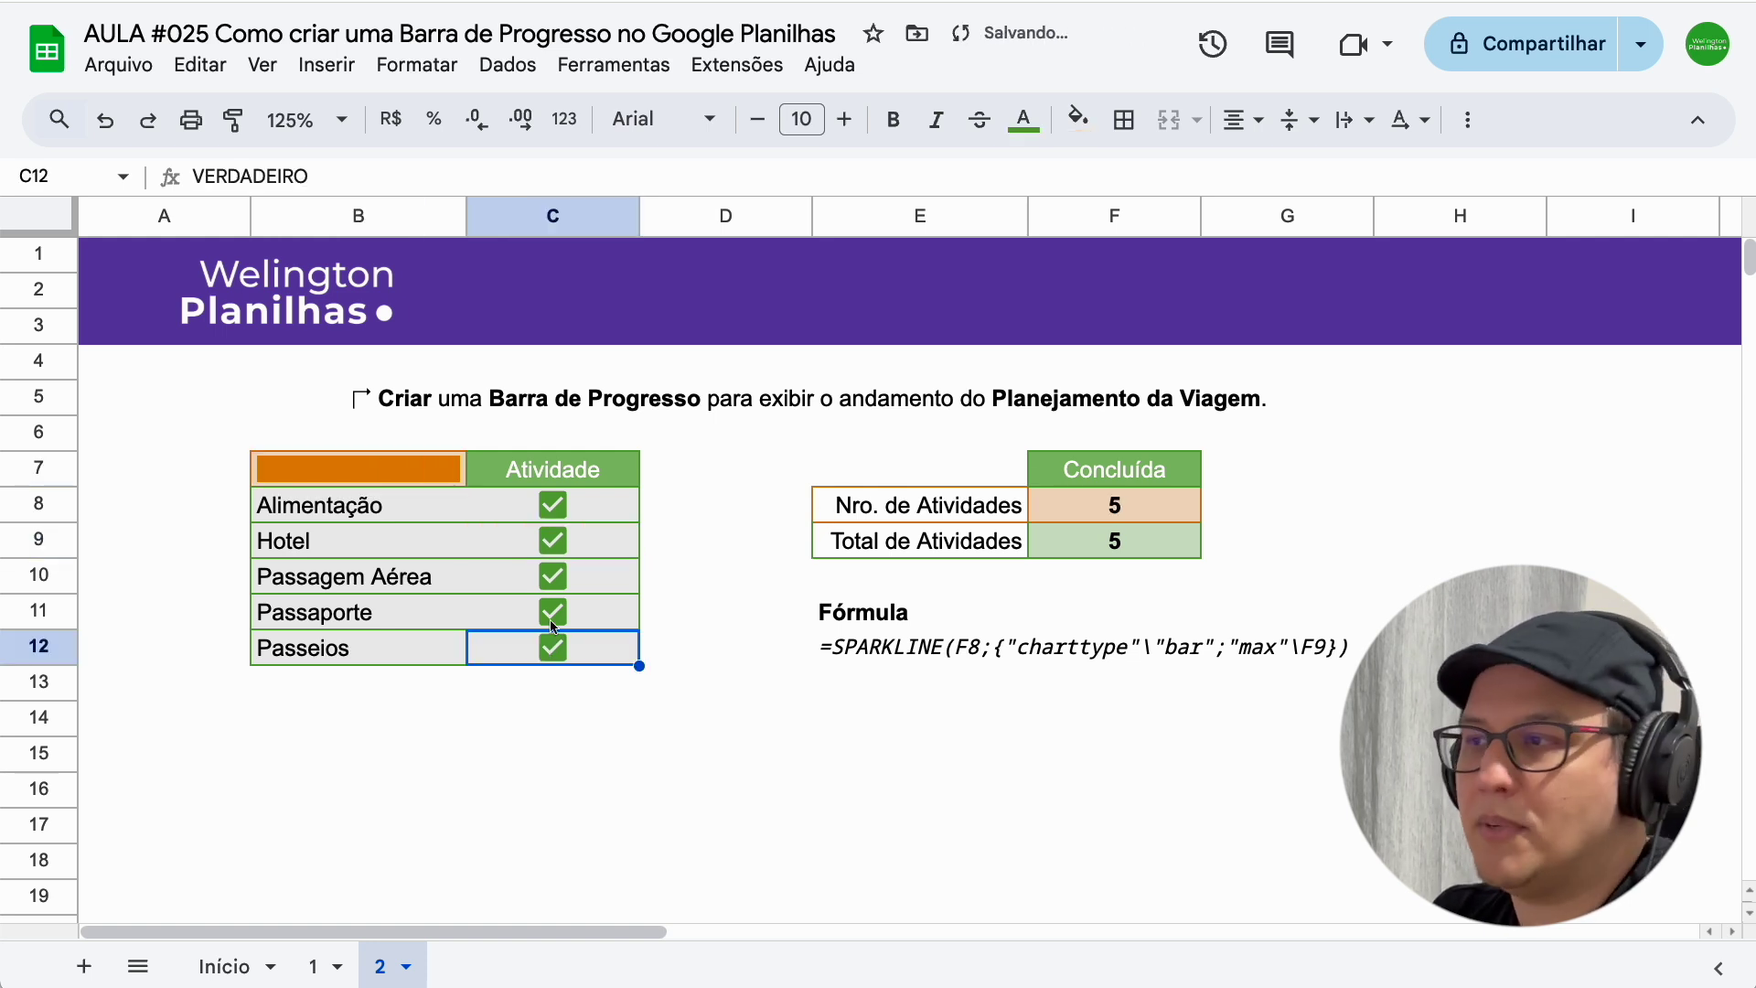
pyautogui.click(554, 615)
pyautogui.click(554, 578)
pyautogui.click(554, 545)
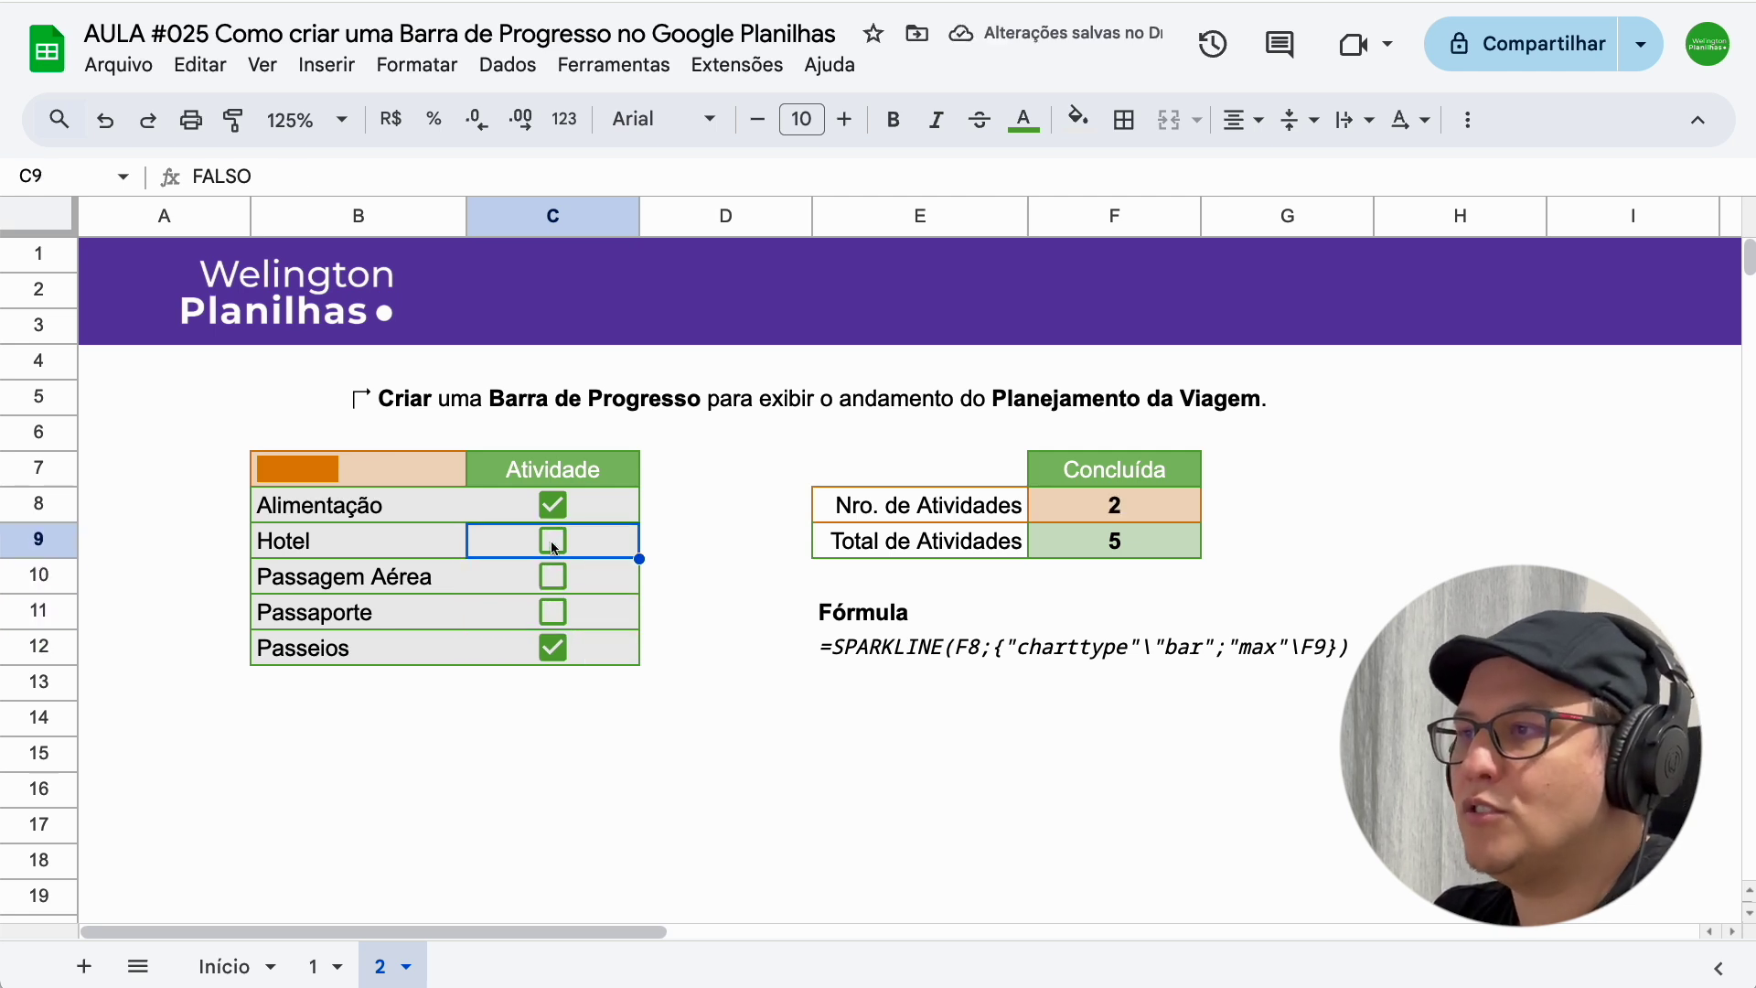
pyautogui.click(411, 442)
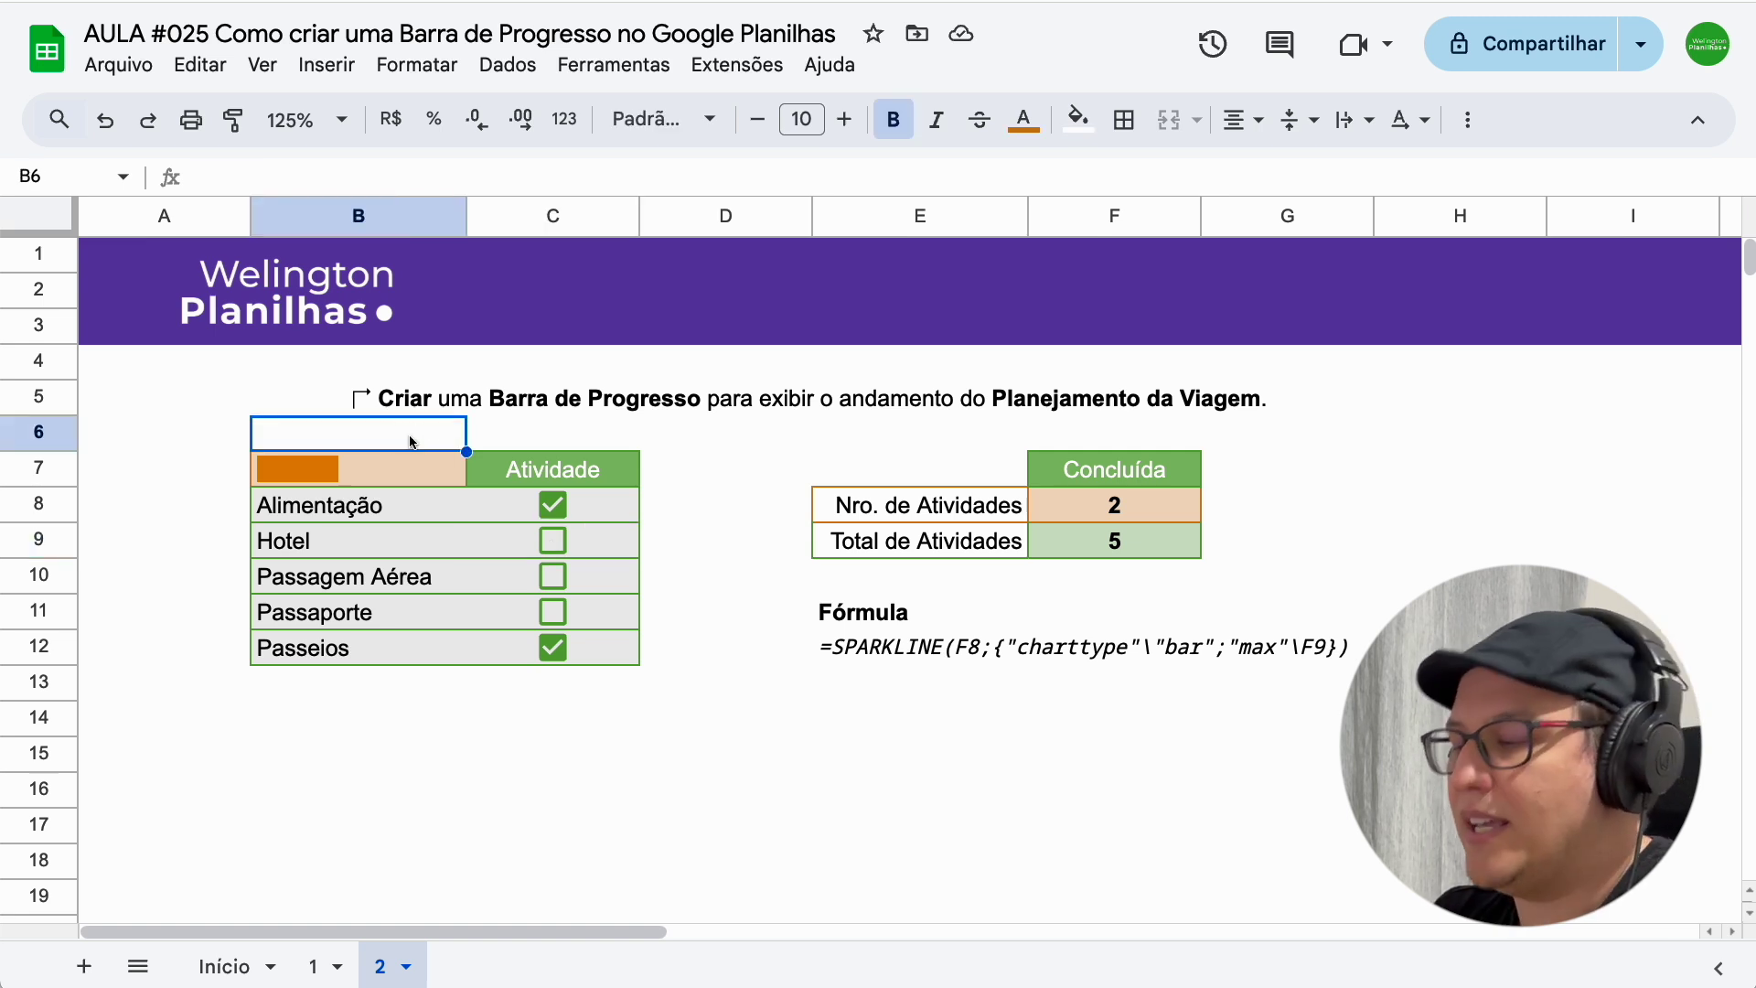
# Enter =F8/F9 in B6 and add decimal places so it displays 40,00%
pyautogui.write('=')
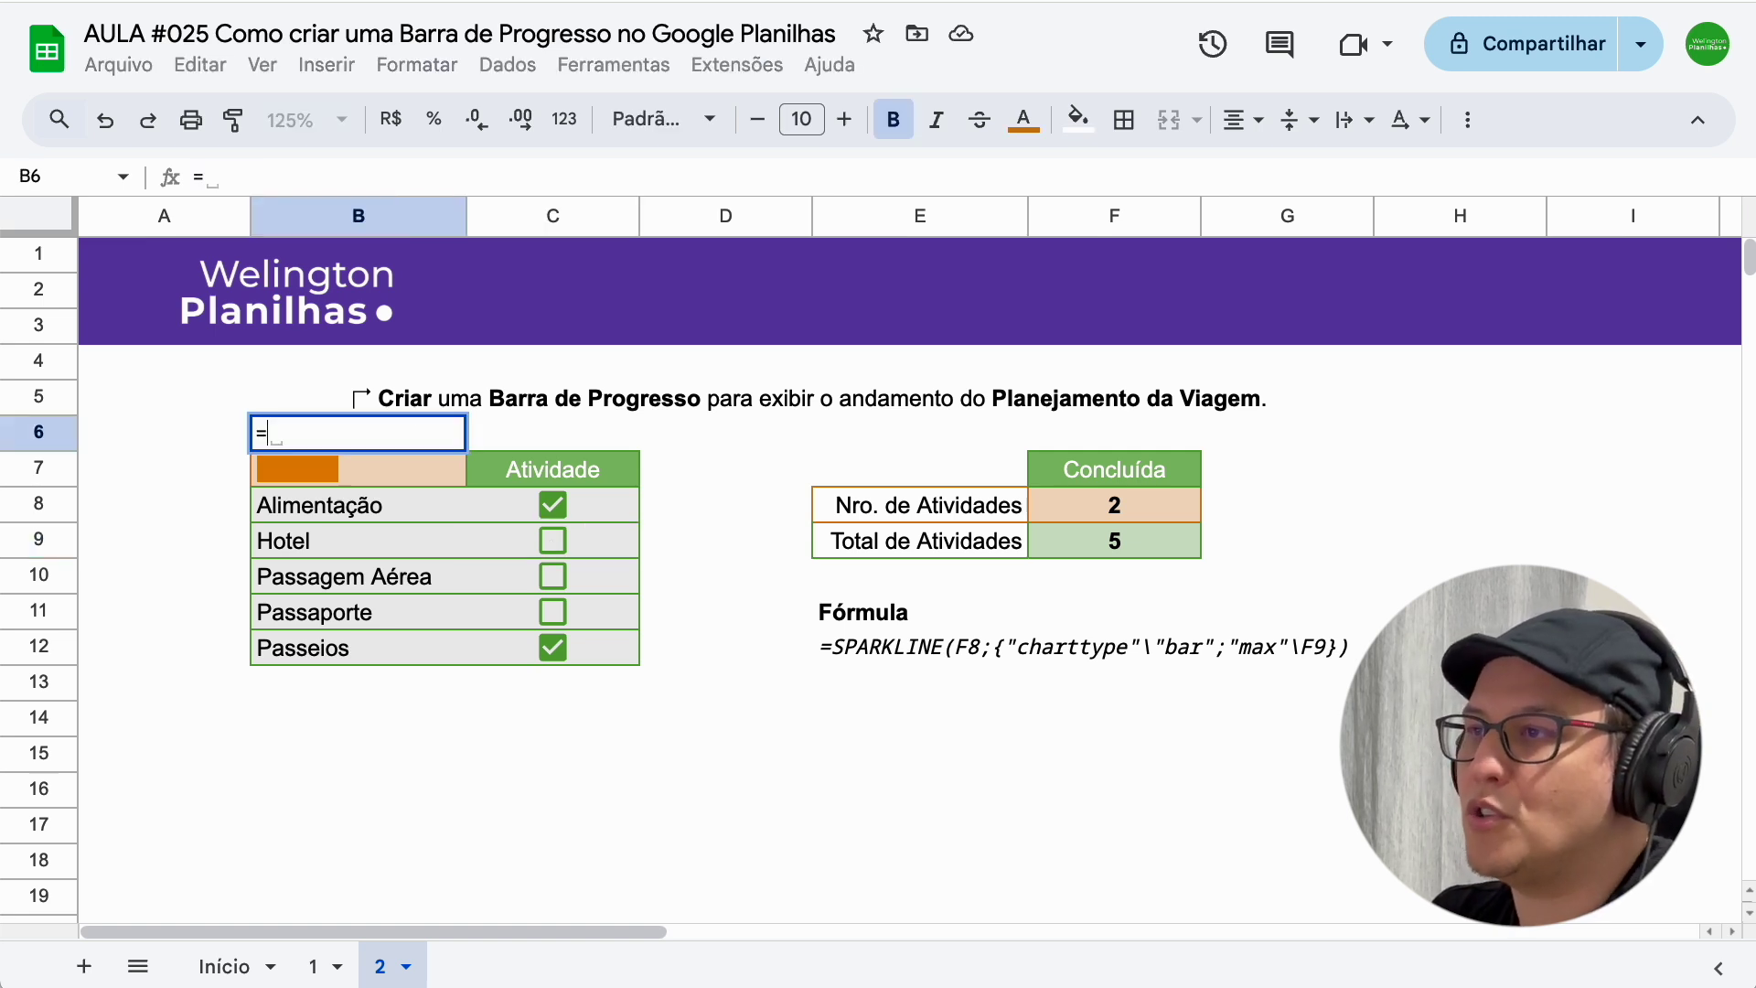
pyautogui.click(1093, 511)
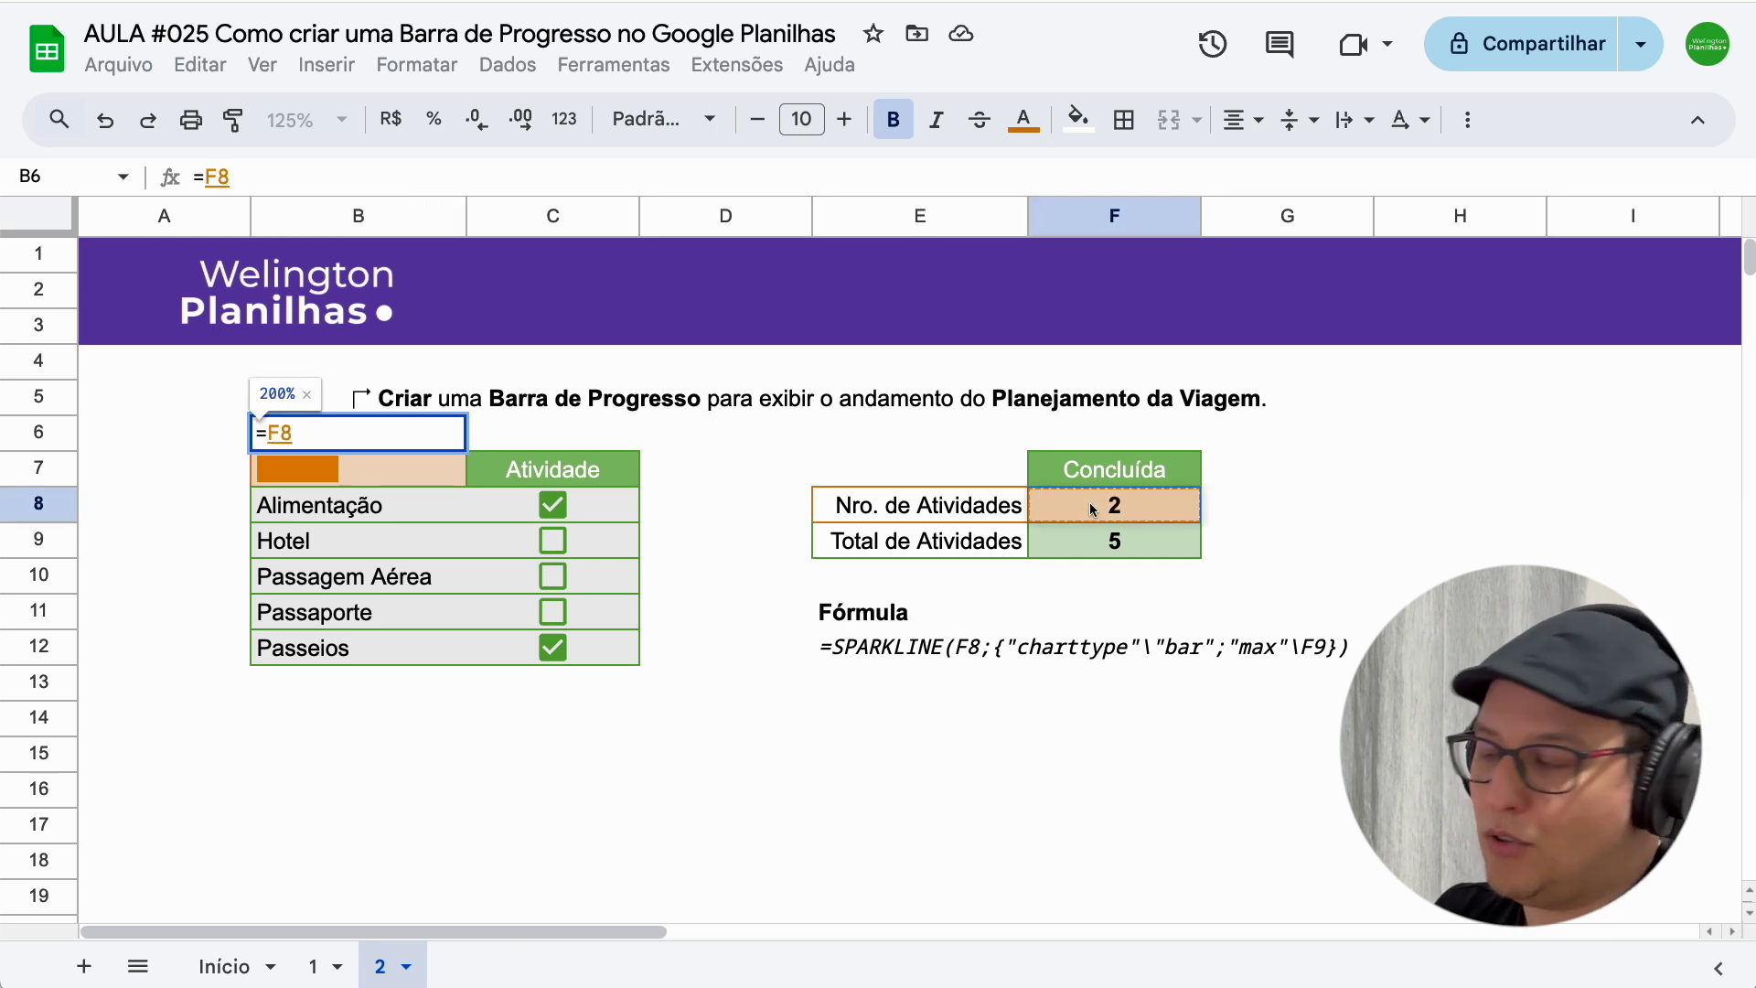
pyautogui.write('/')
pyautogui.click(1086, 545)
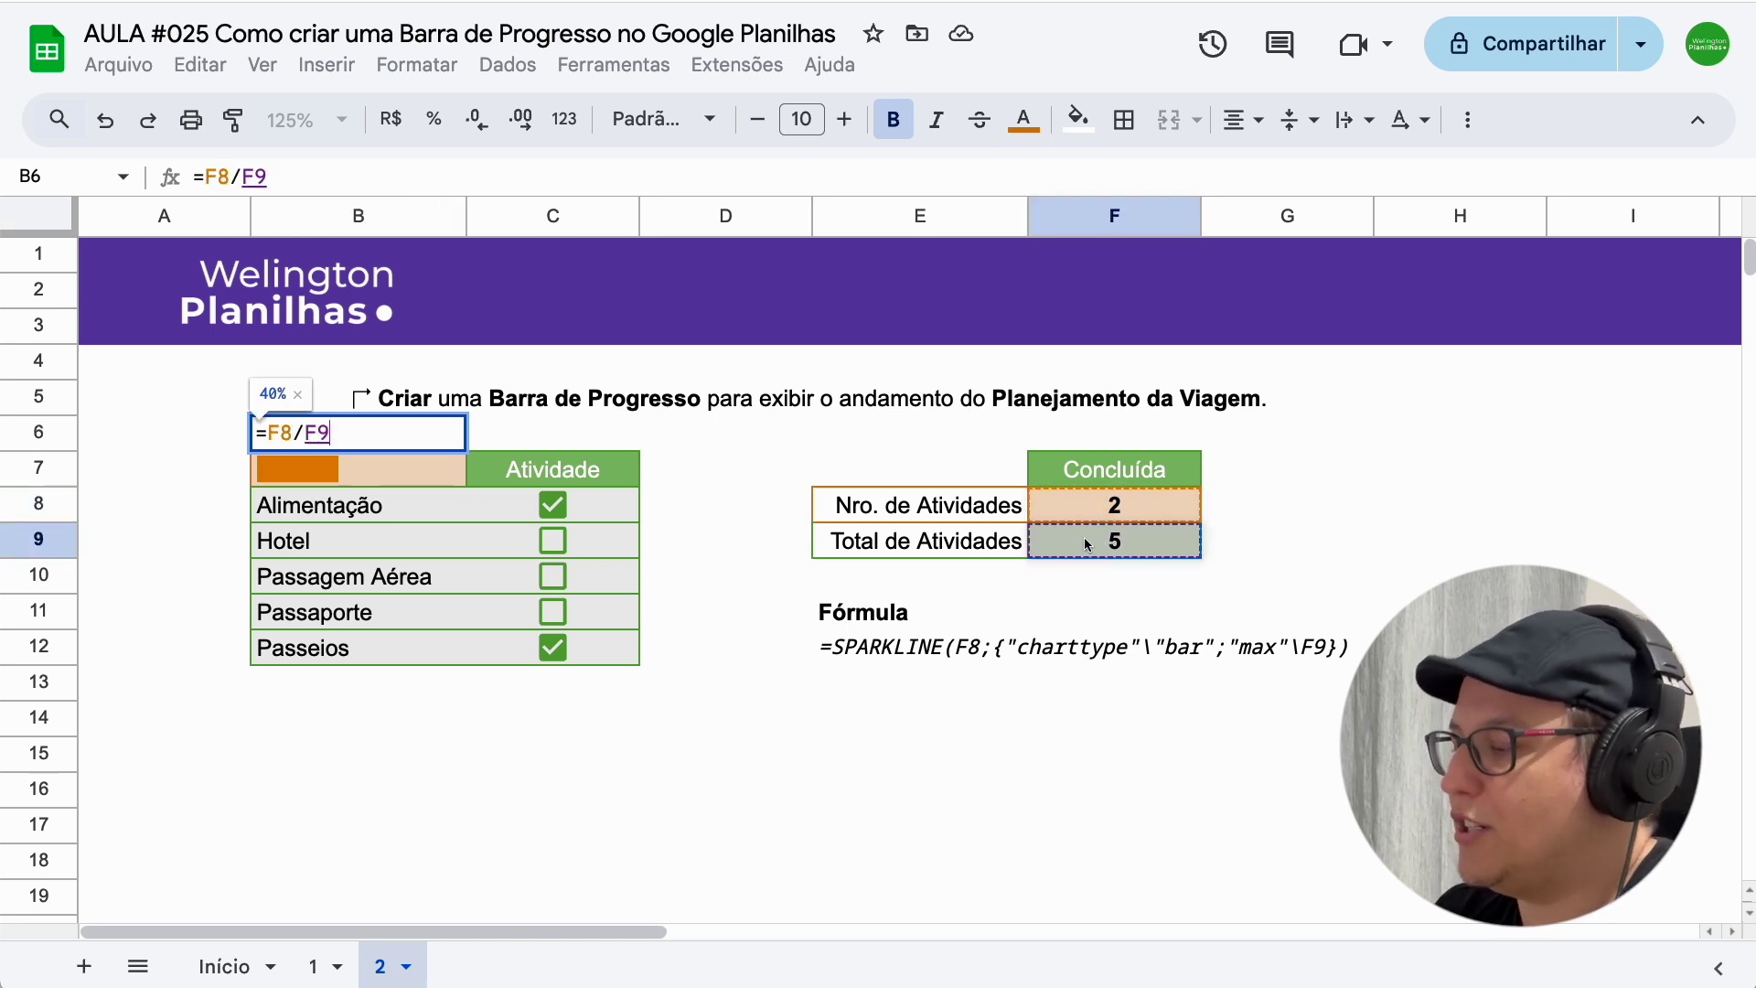
pyautogui.press('Return')
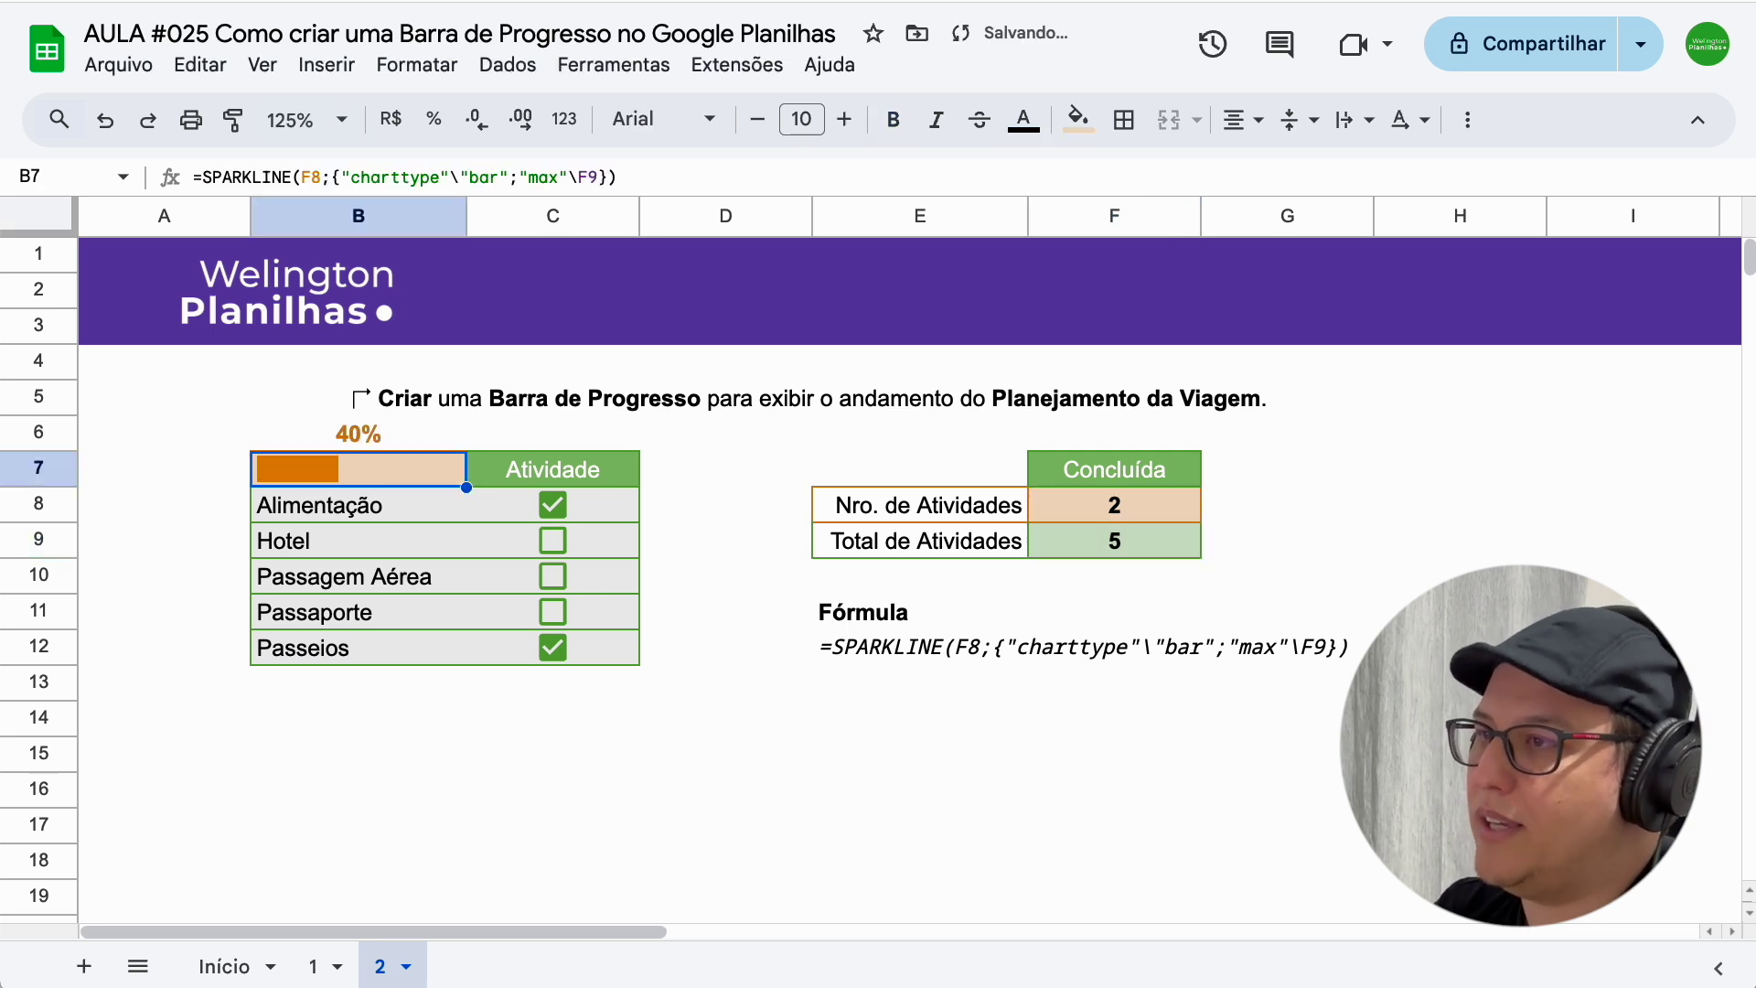
pyautogui.click(358, 434)
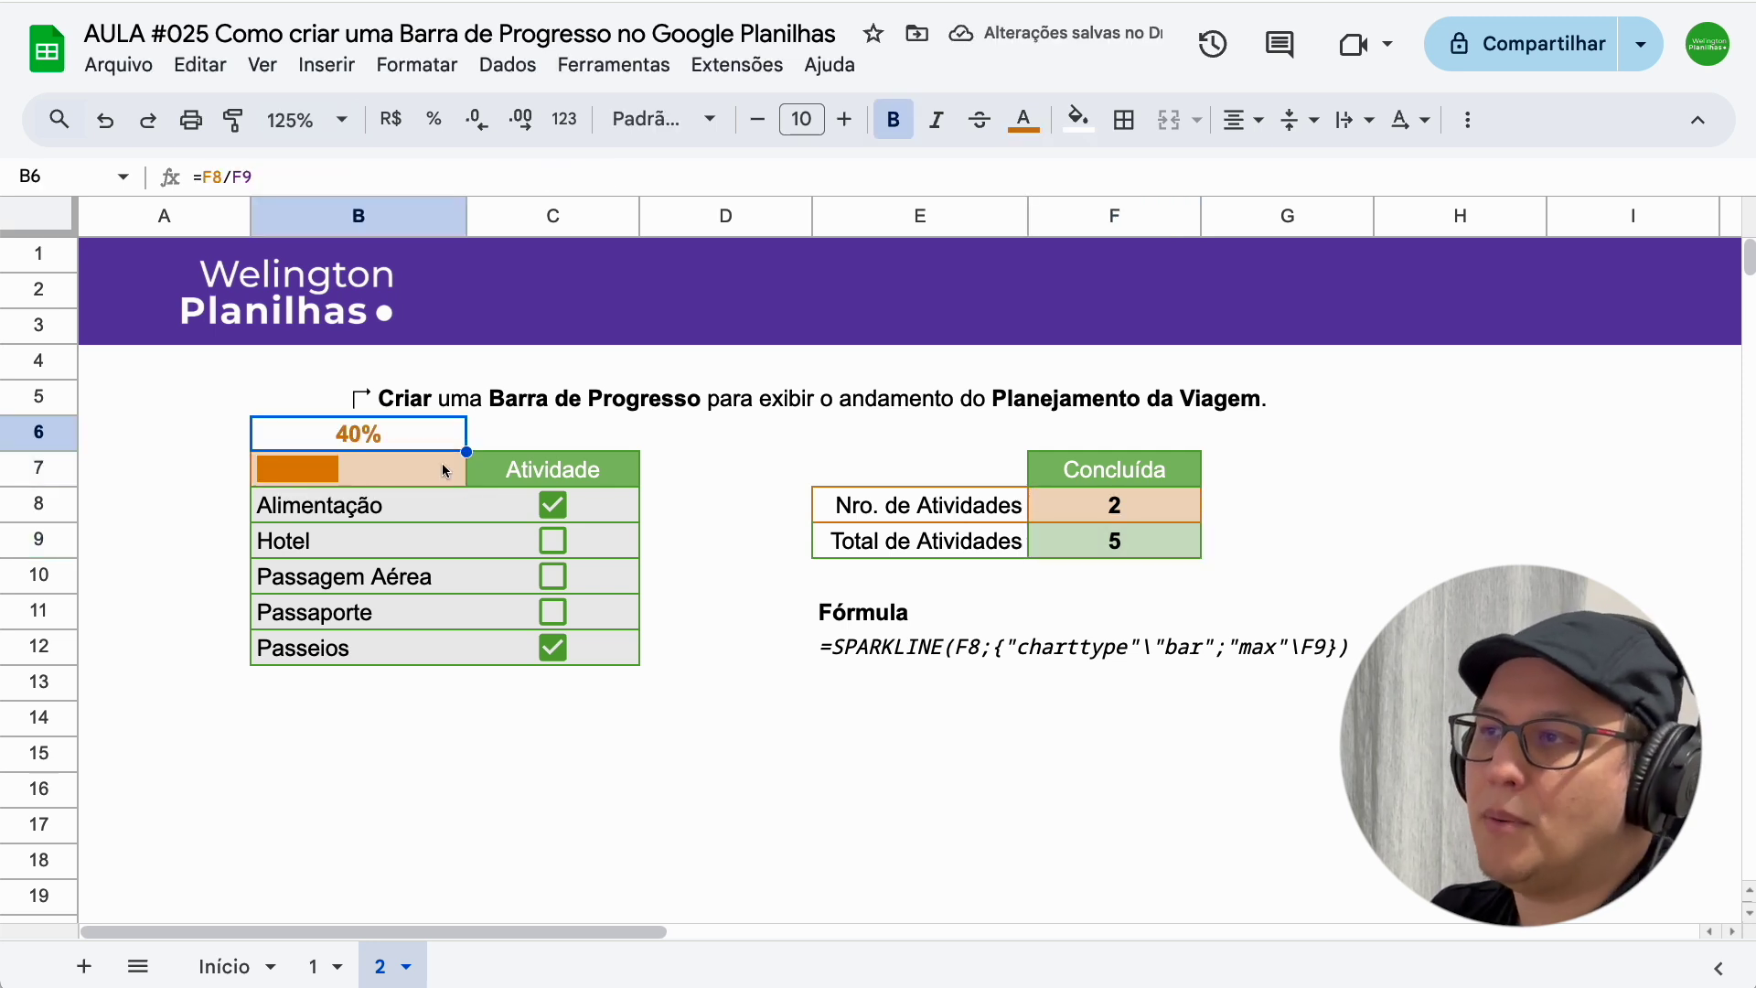
pyautogui.click(434, 120)
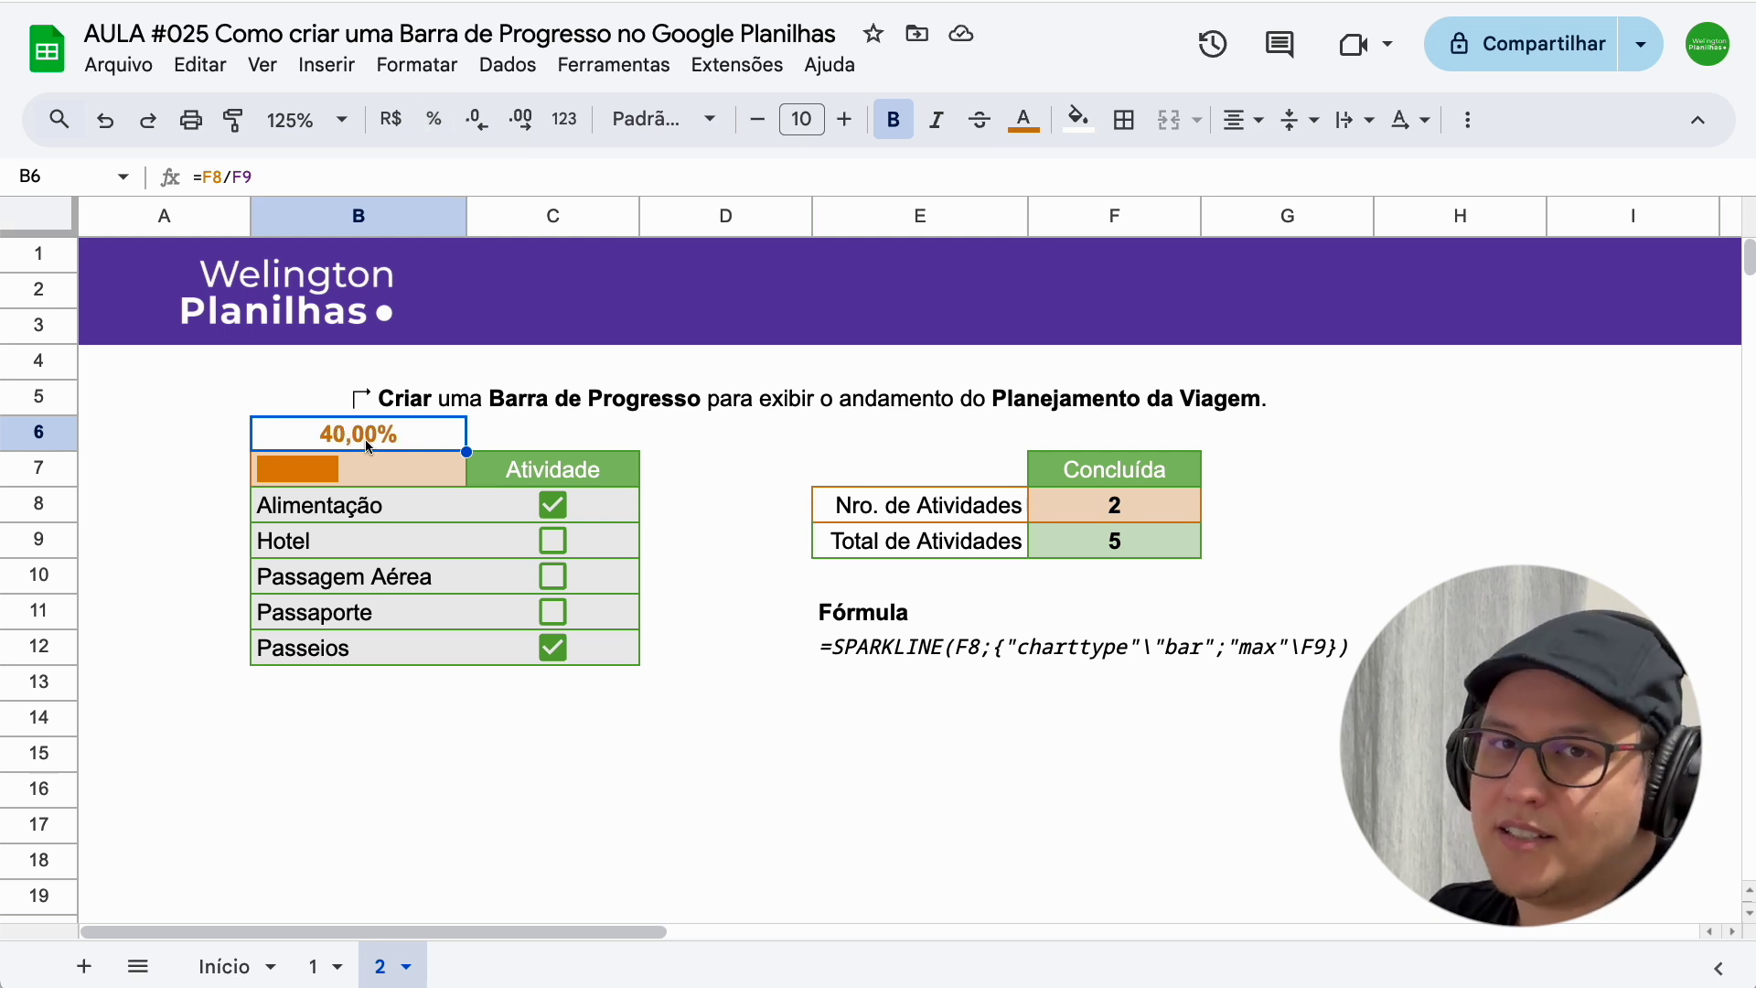
# Remove the decimals from B6's percentage so it shows 40%
pyautogui.click(476, 134)
pyautogui.click(476, 135)
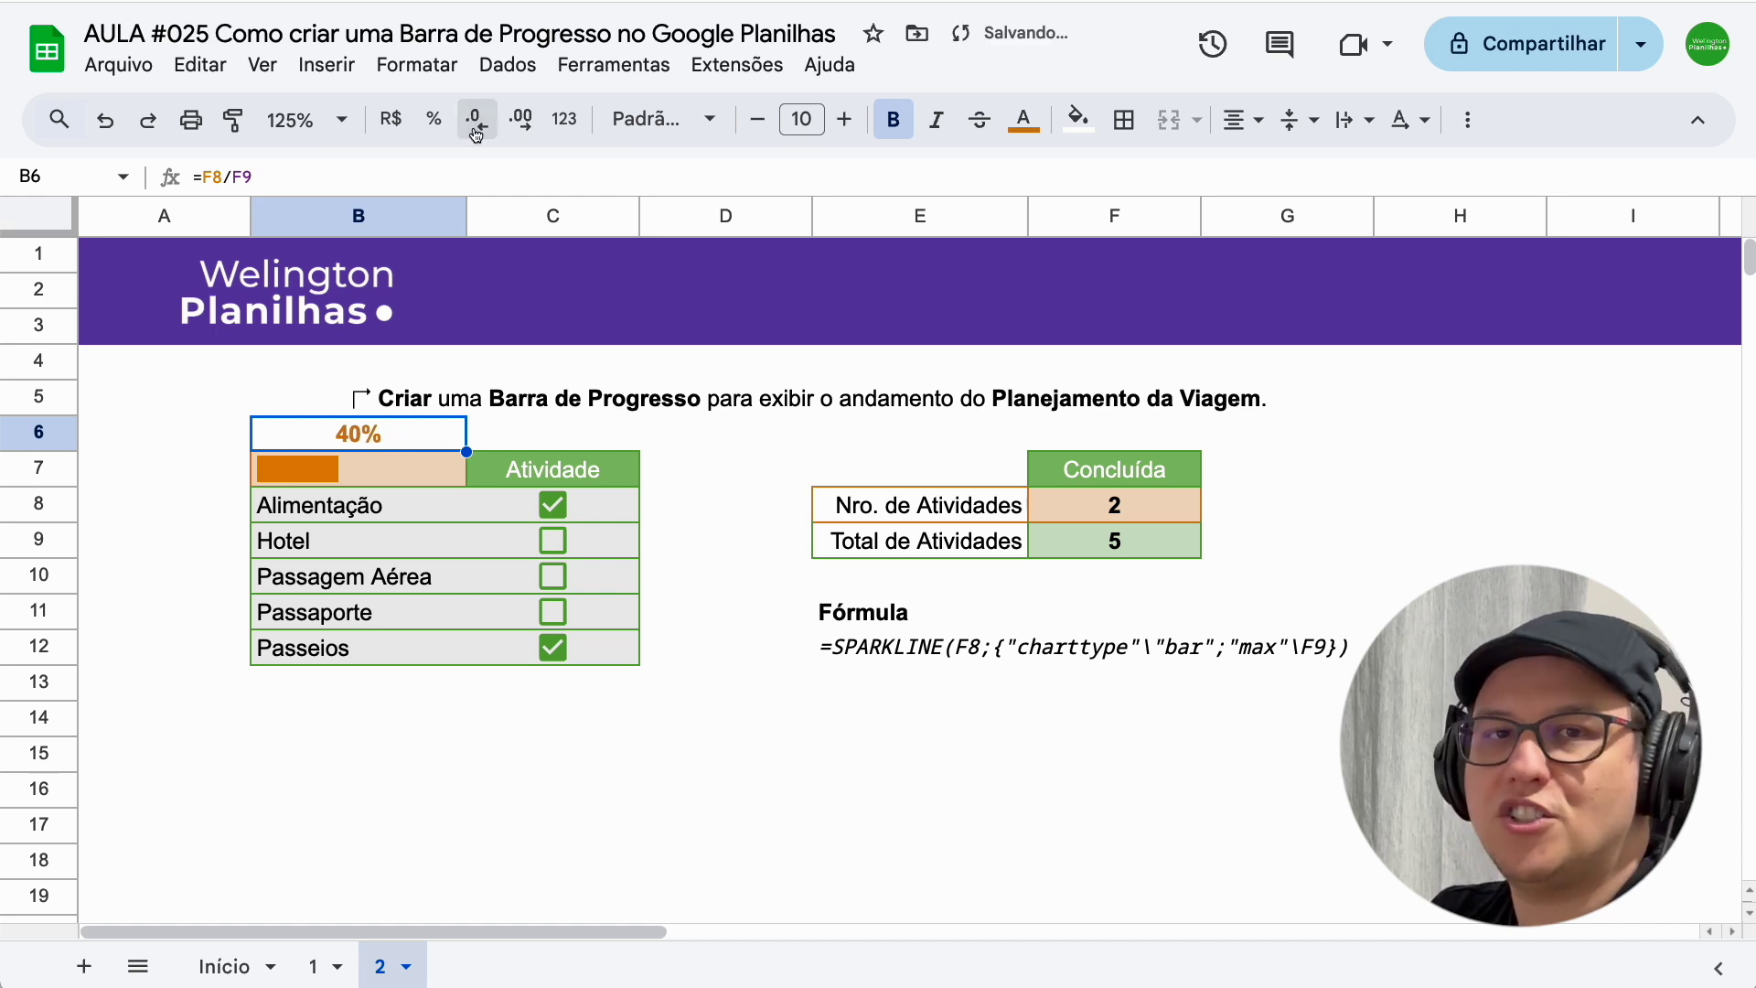
pyautogui.click(785, 682)
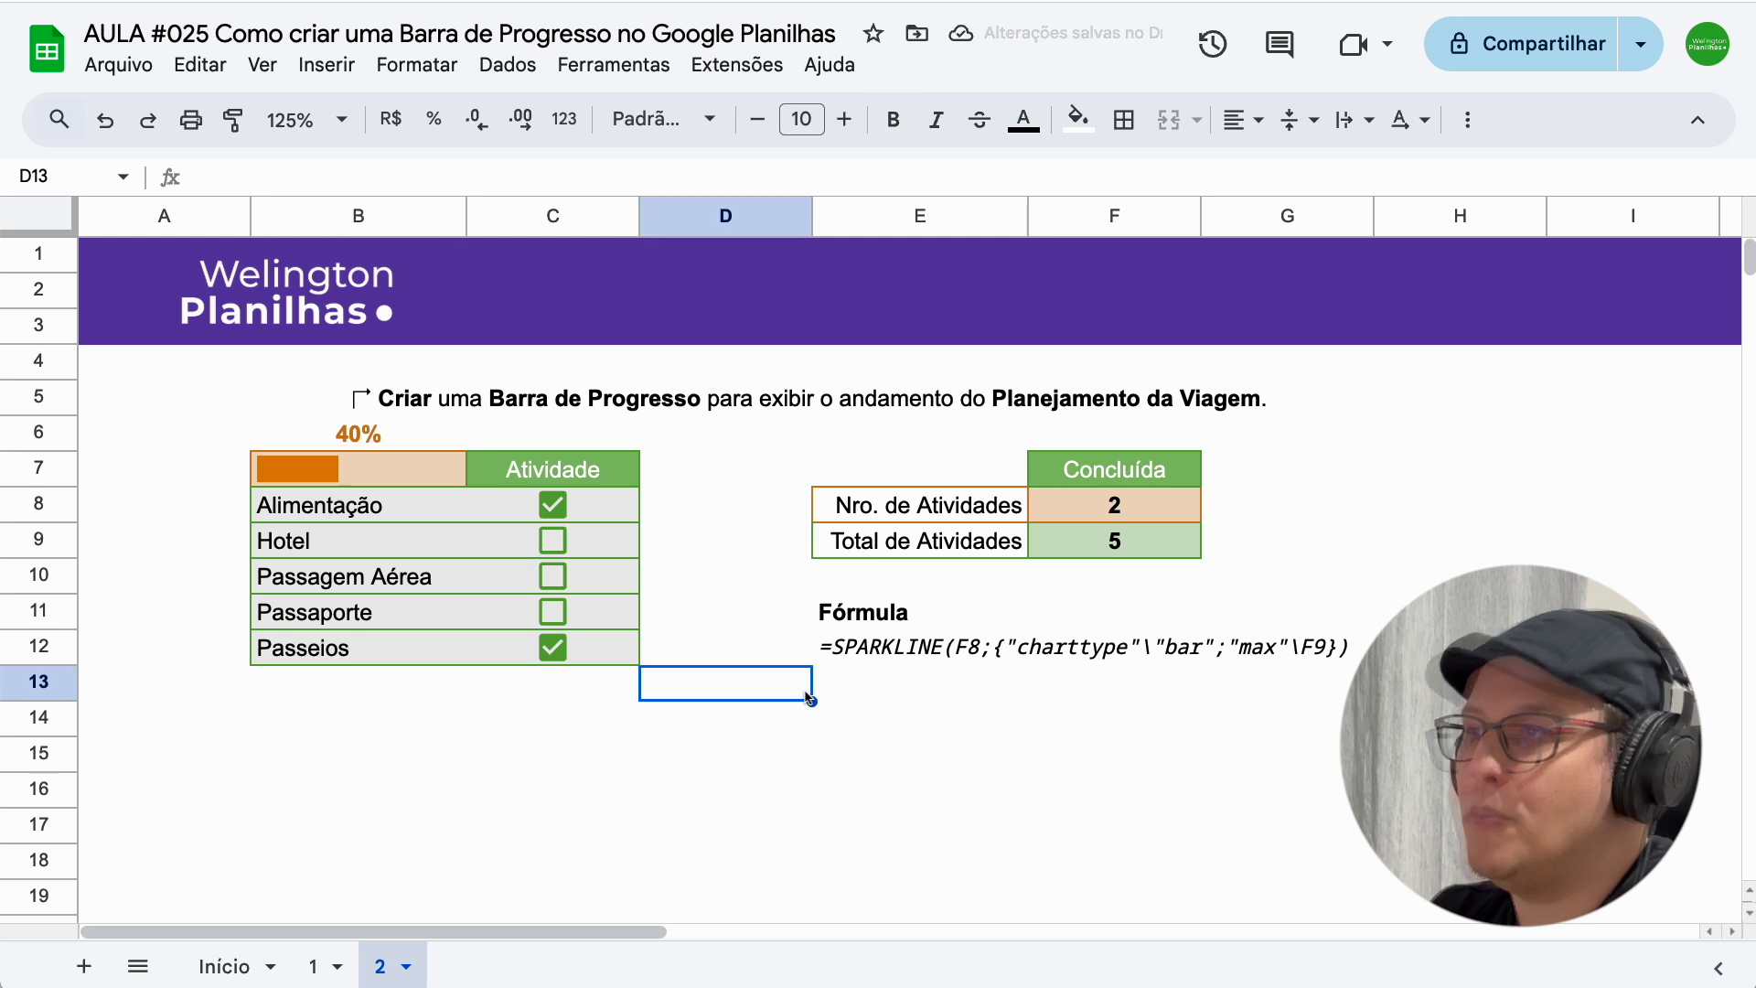
# Test the checklist by ticking and unticking activities down to 0%
pyautogui.click(554, 543)
pyautogui.click(554, 581)
pyautogui.click(556, 613)
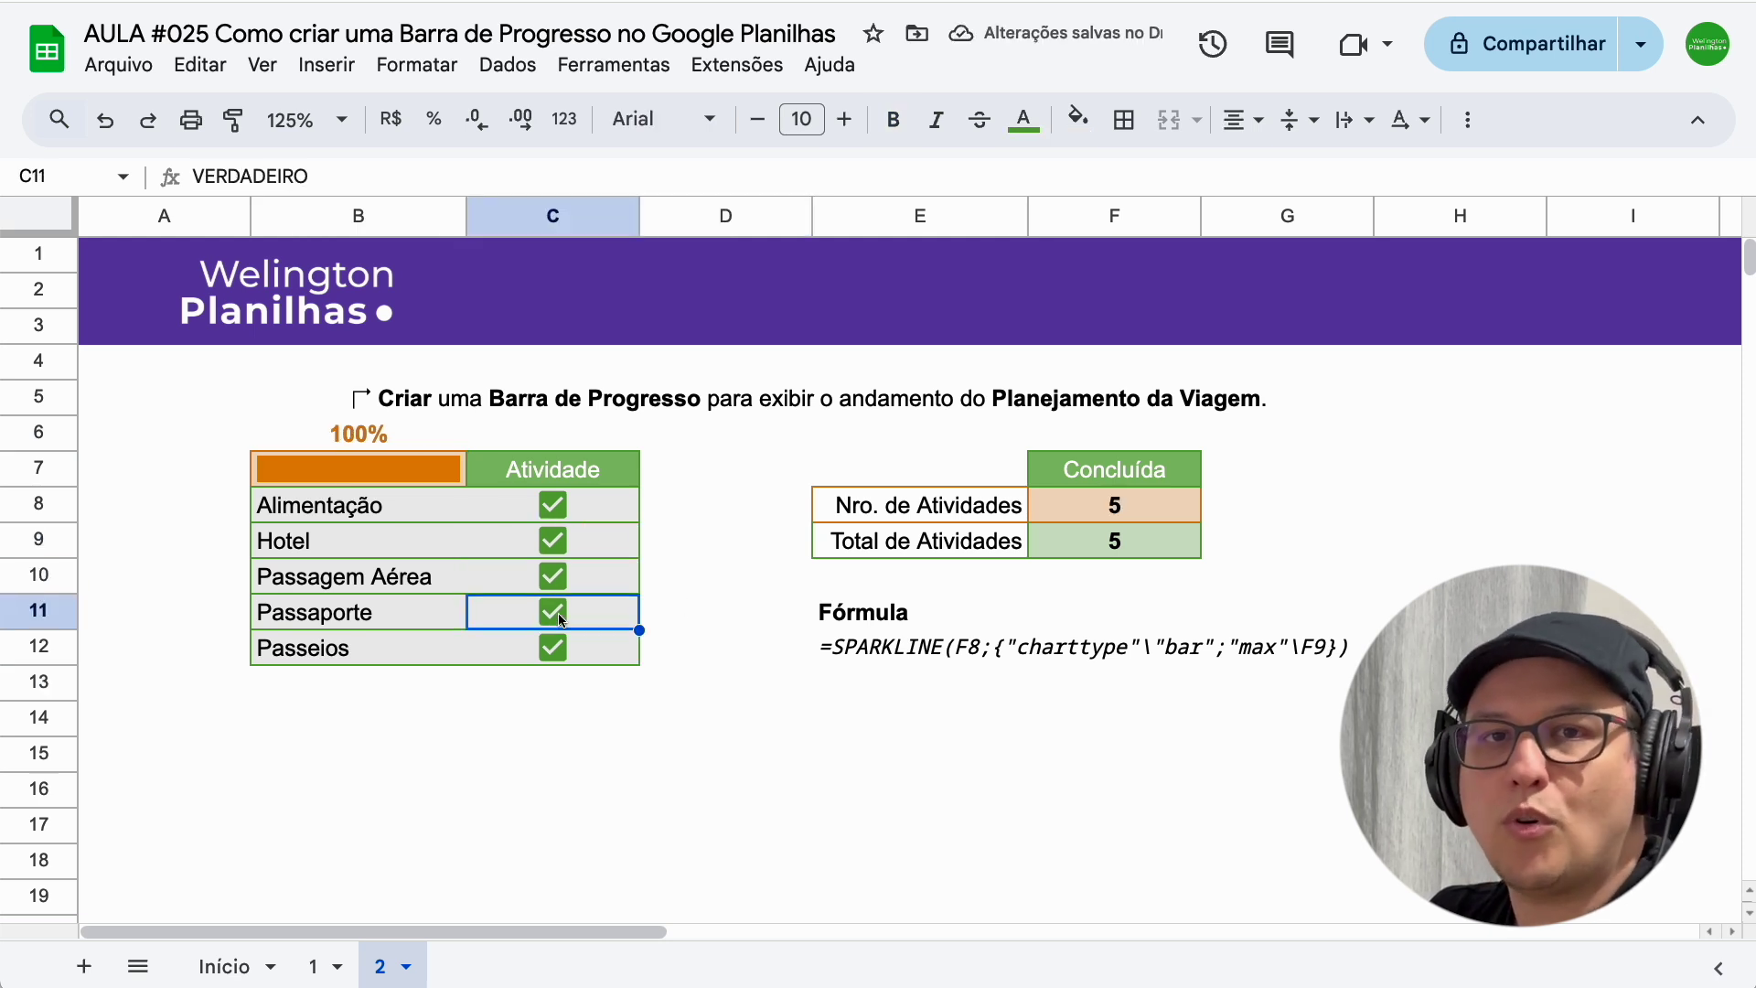
pyautogui.click(558, 543)
pyautogui.click(556, 582)
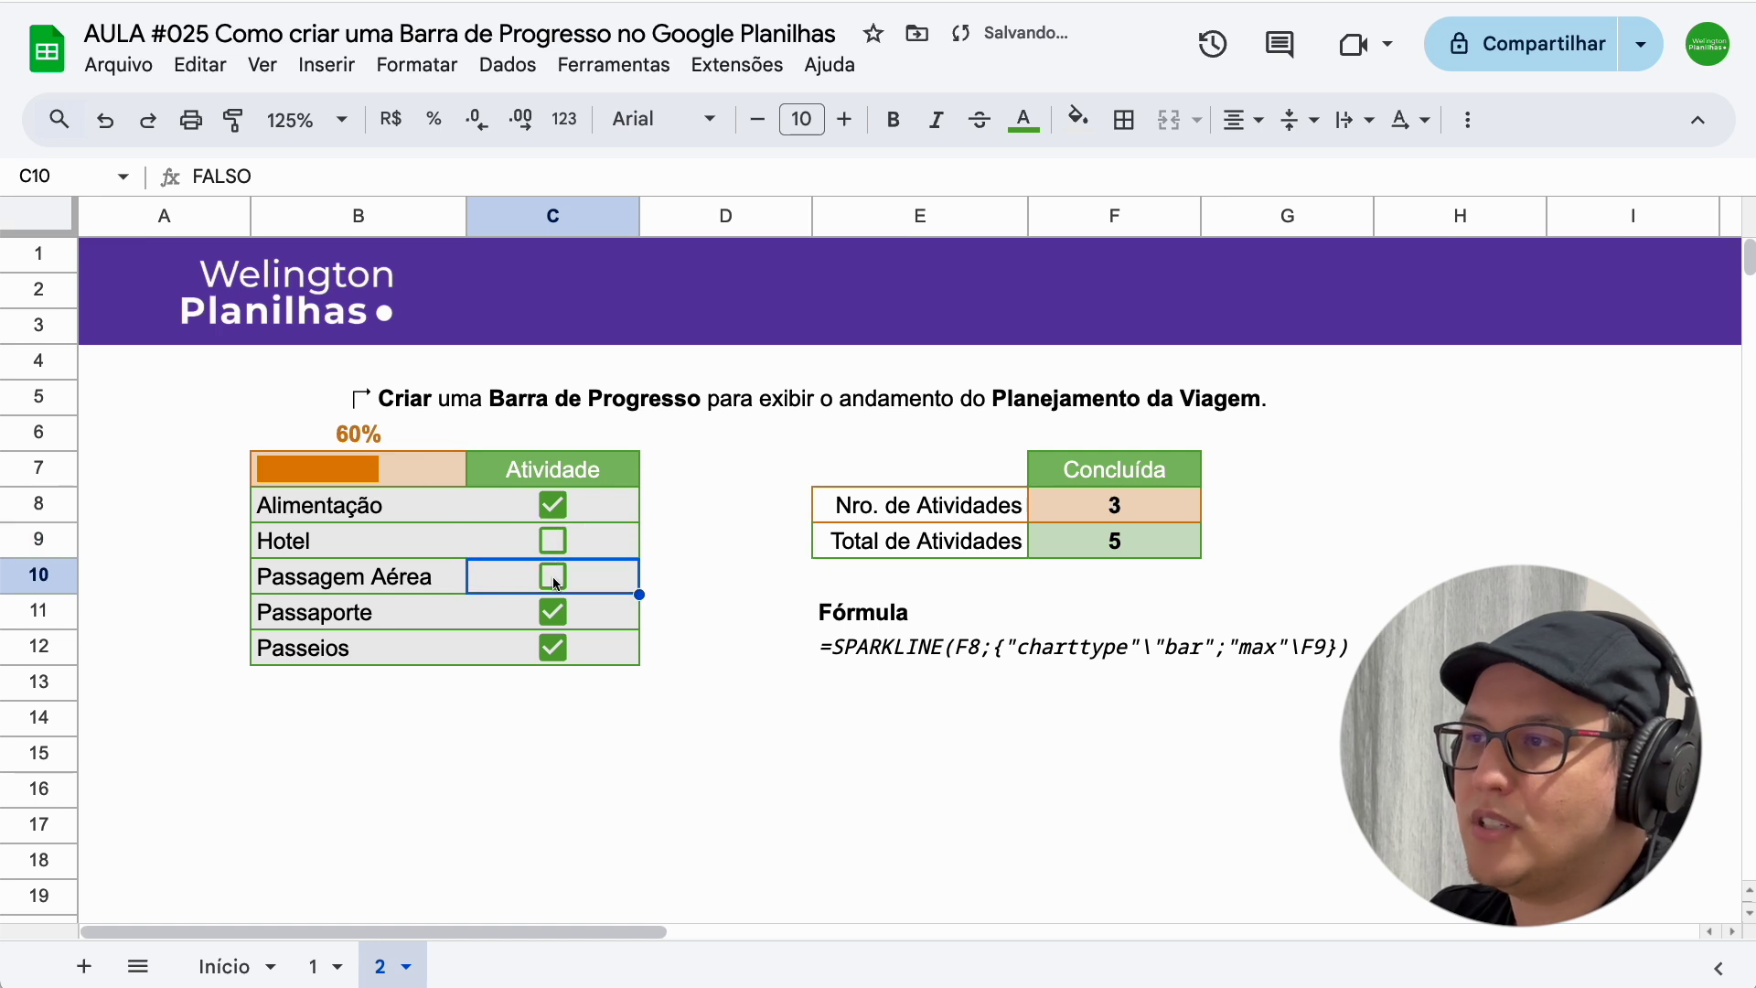
pyautogui.click(559, 620)
pyautogui.click(553, 648)
pyautogui.click(556, 505)
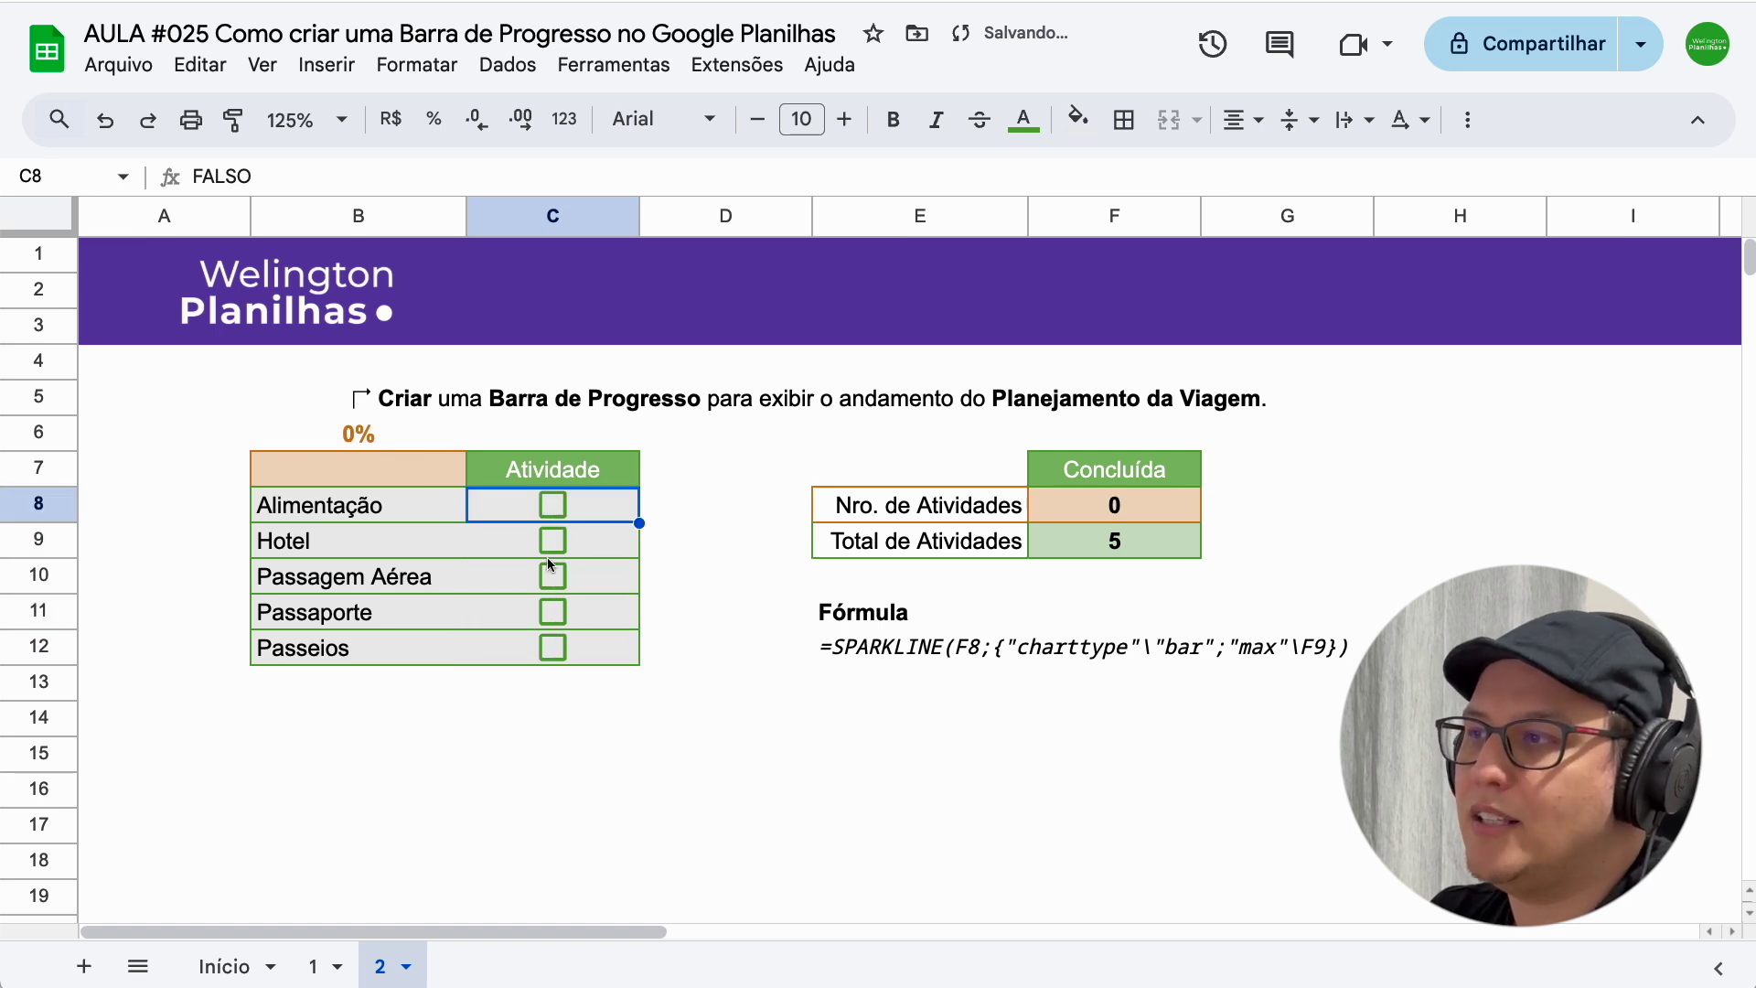
# Leave Hotel and Passagem Aérea checked and return to sheet 1's bar example
pyautogui.click(553, 541)
pyautogui.click(553, 576)
pyautogui.click(694, 620)
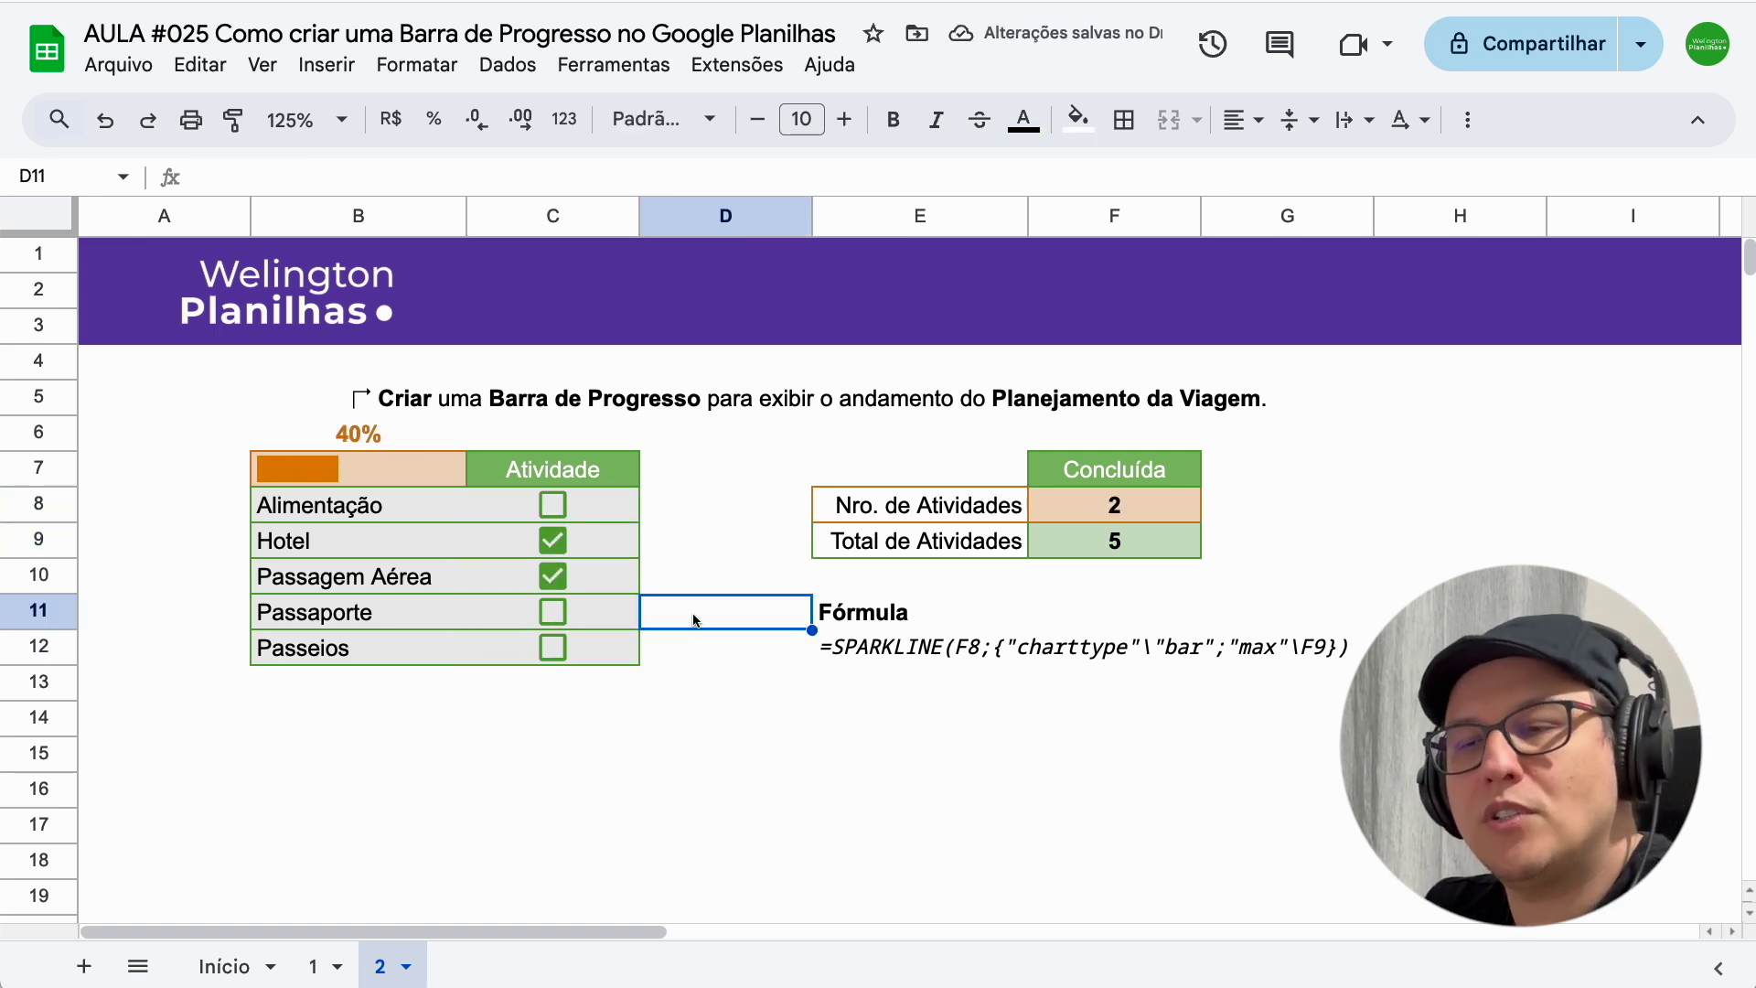
pyautogui.click(325, 967)
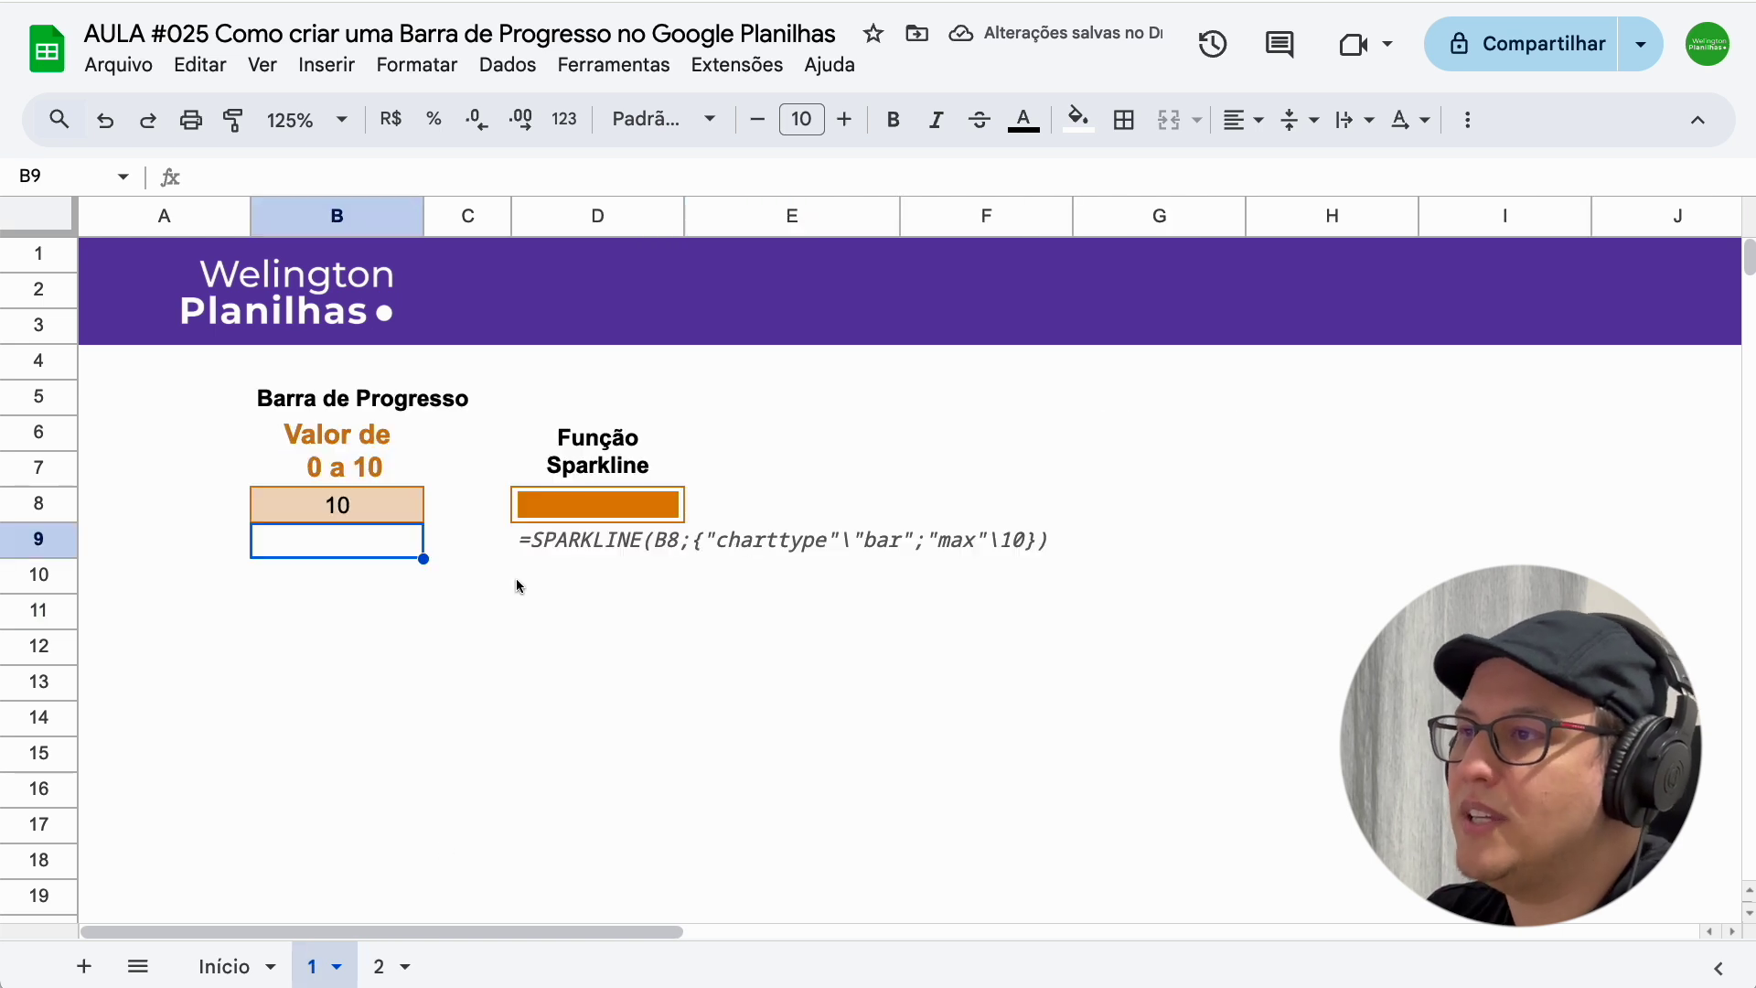
# Set B8 on sheet 1 to 5 to halve the bar
pyautogui.click(385, 511)
pyautogui.write('5')
pyautogui.press('Return')
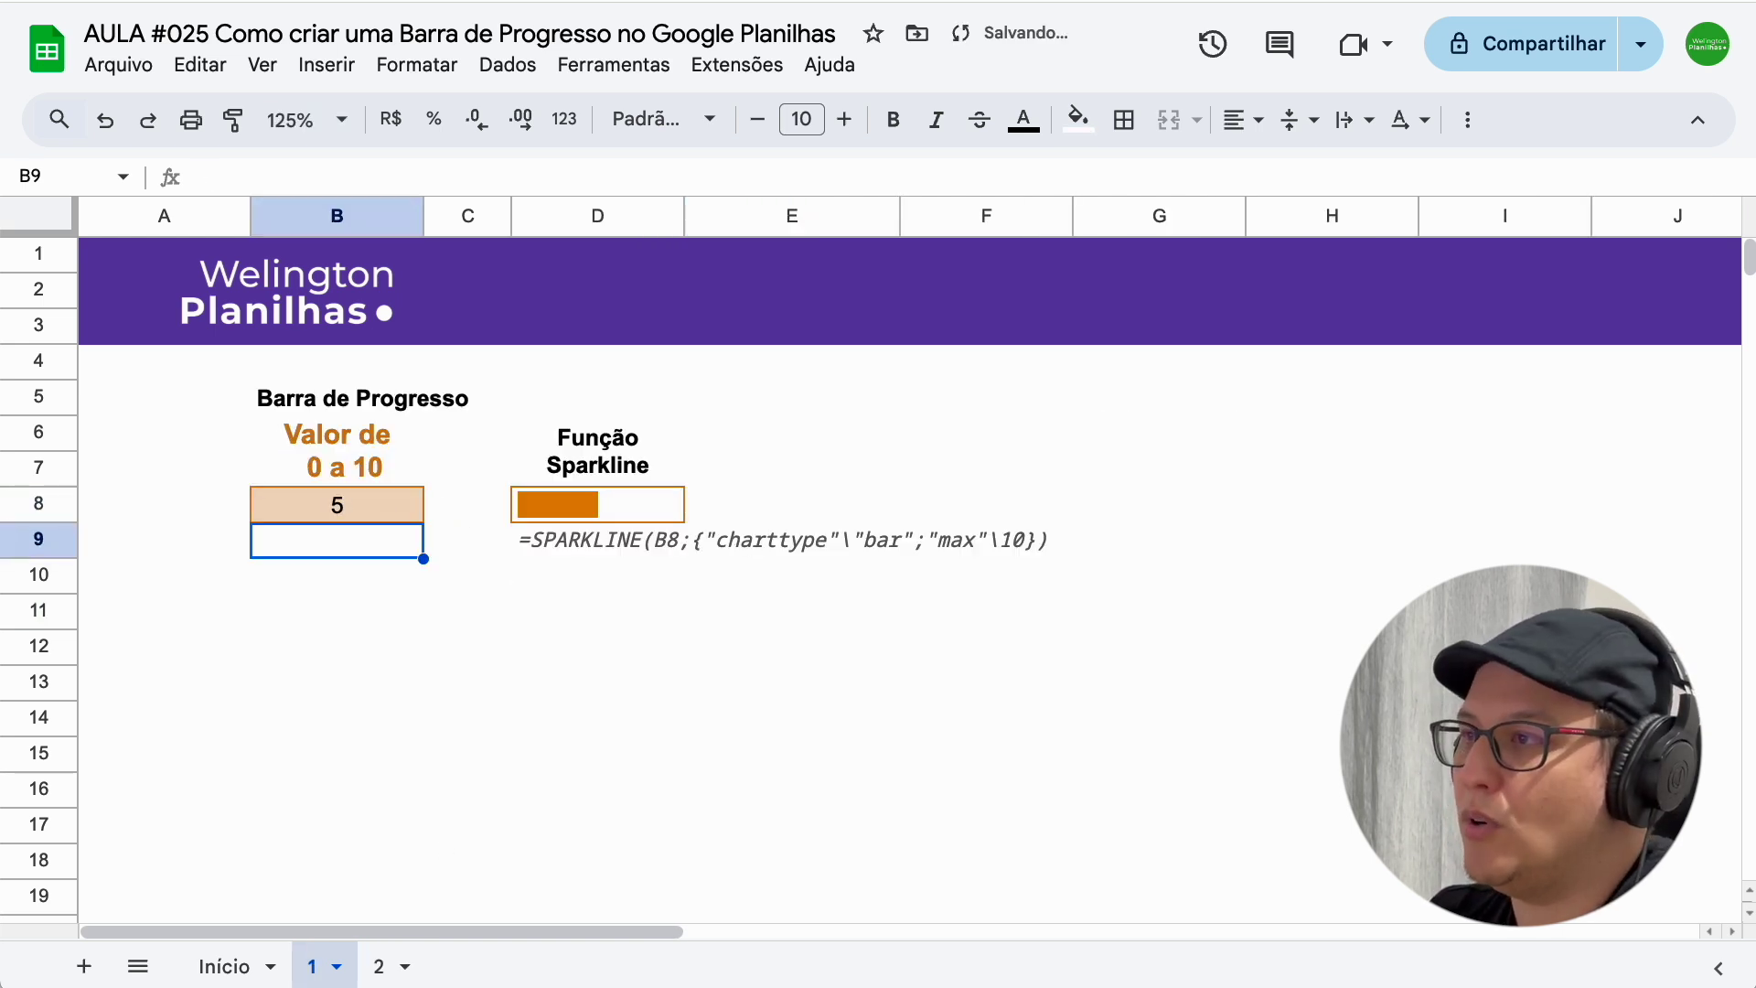
# On sheet 2, check Alimentação and uncheck Hotel to reach 60%
pyautogui.click(385, 967)
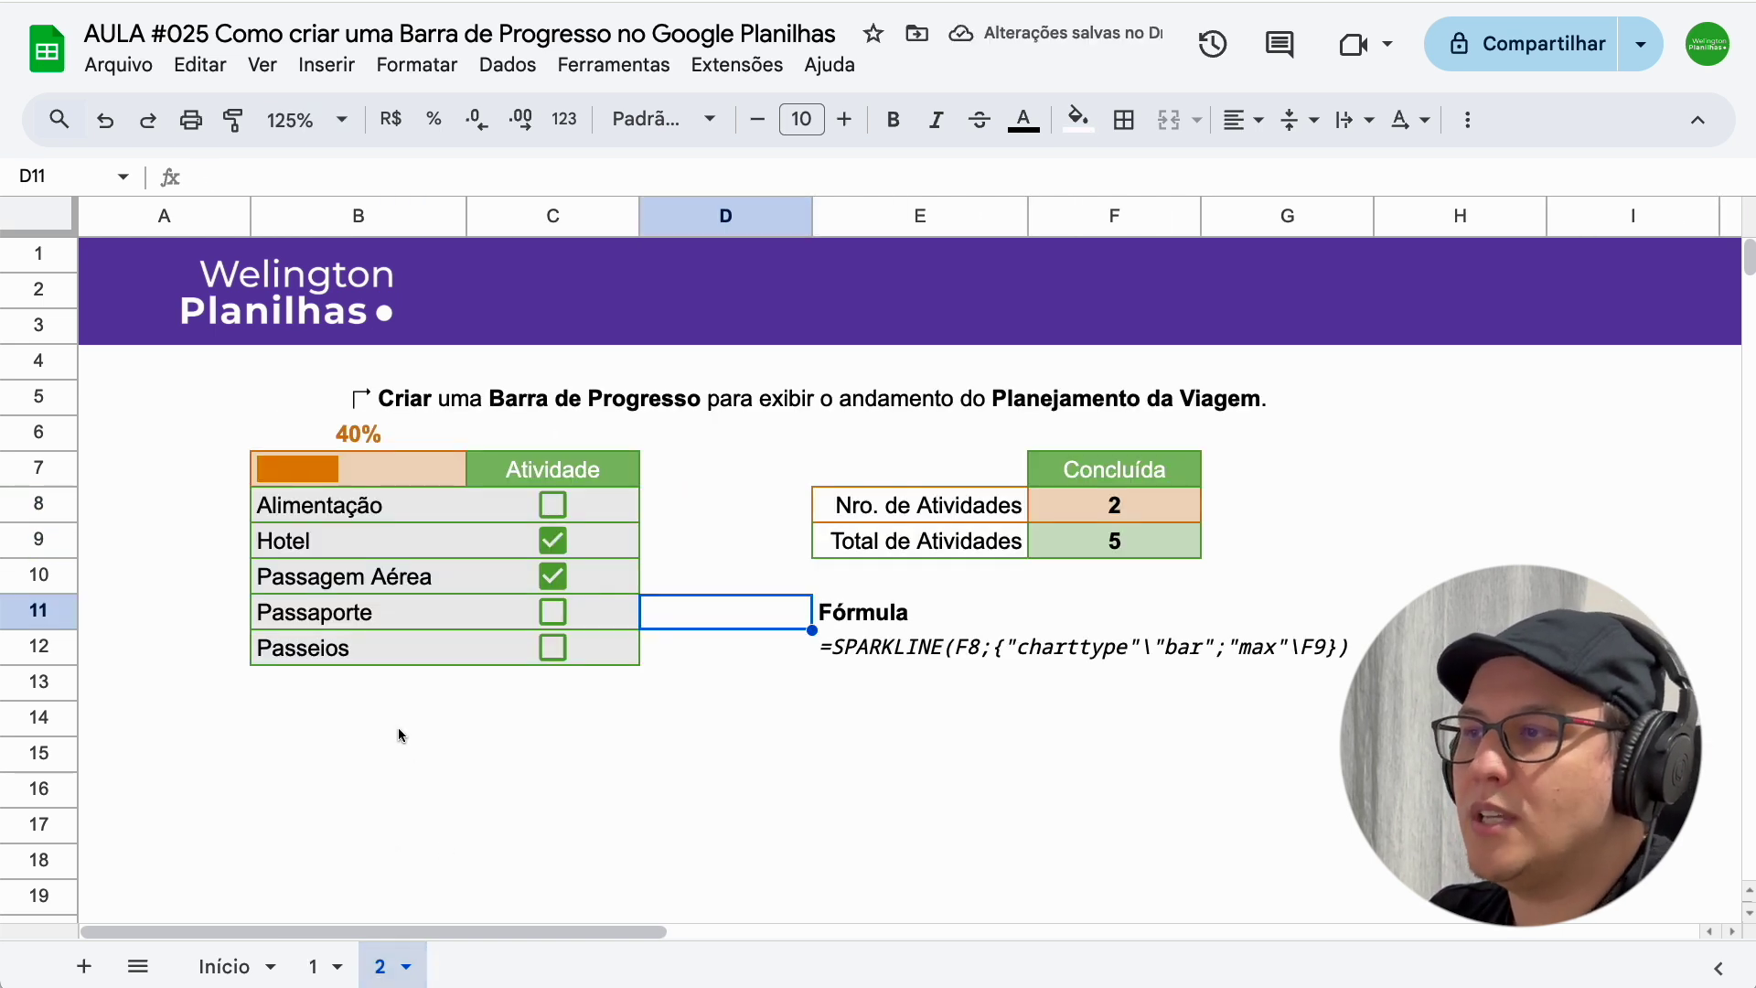
pyautogui.click(554, 507)
pyautogui.click(553, 545)
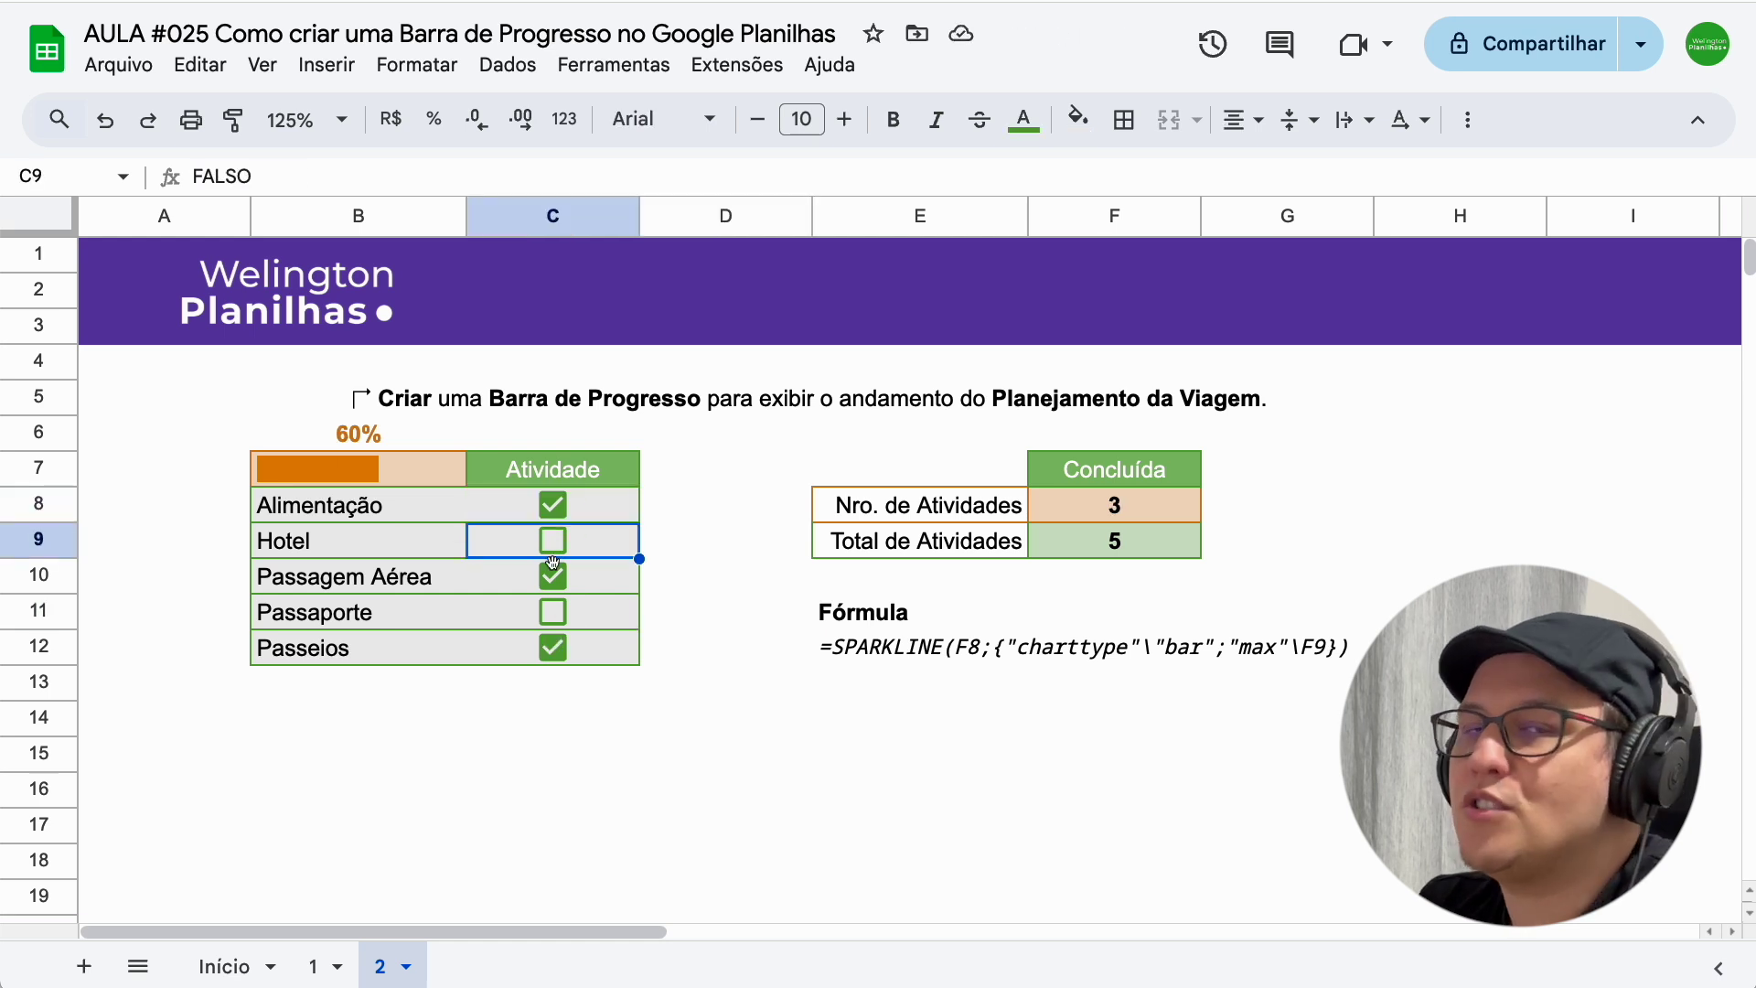